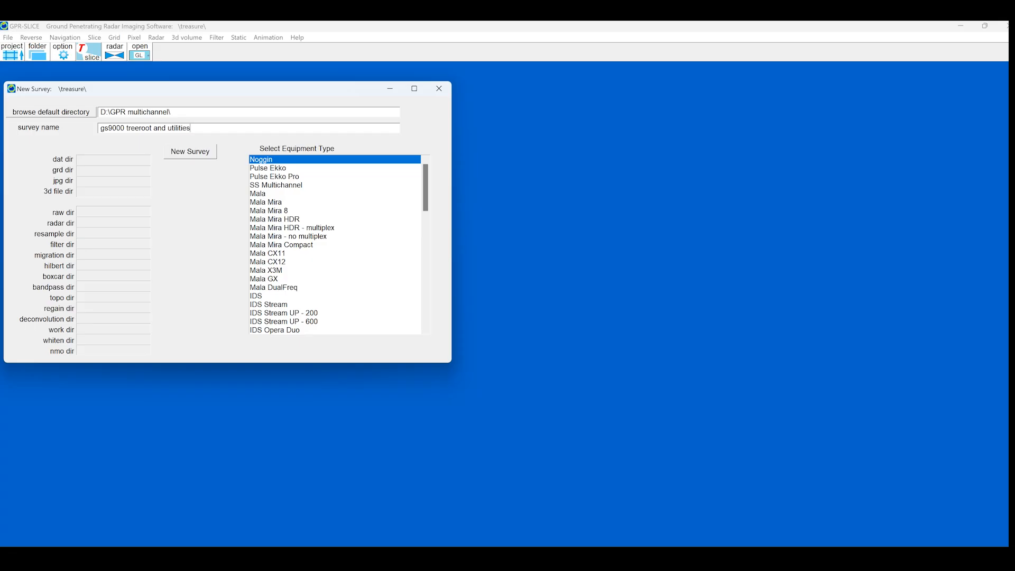
# Create a new survey named "gs9000 treeroot and utilities demo" with the Proceq SEGY - GS9000 equipment type.
pyautogui.write('emo')
pyautogui.moveTo(427, 195); pyautogui.dragTo(414, 284)
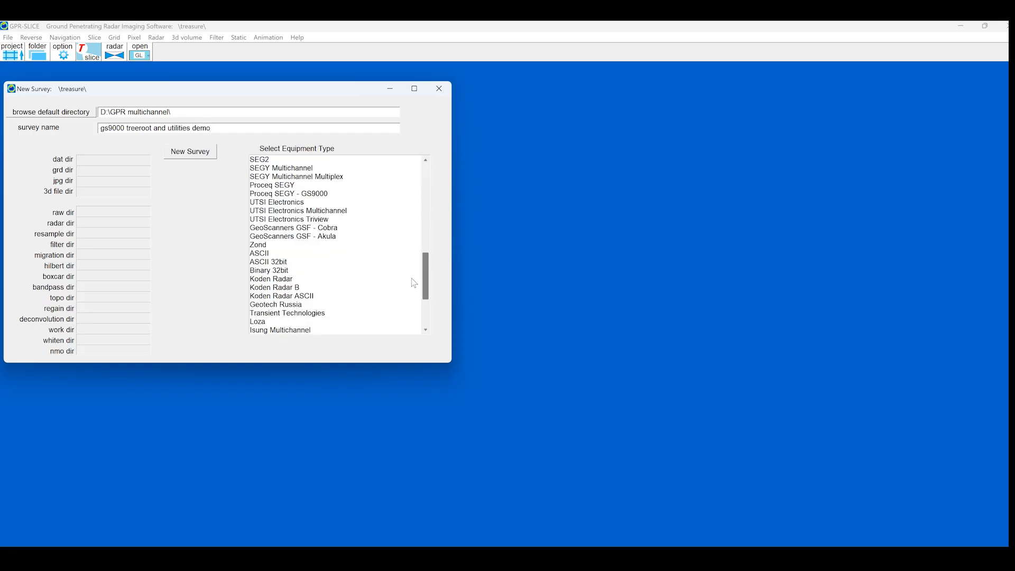
pyautogui.scroll(1, 299, 181)
pyautogui.click(267, 202)
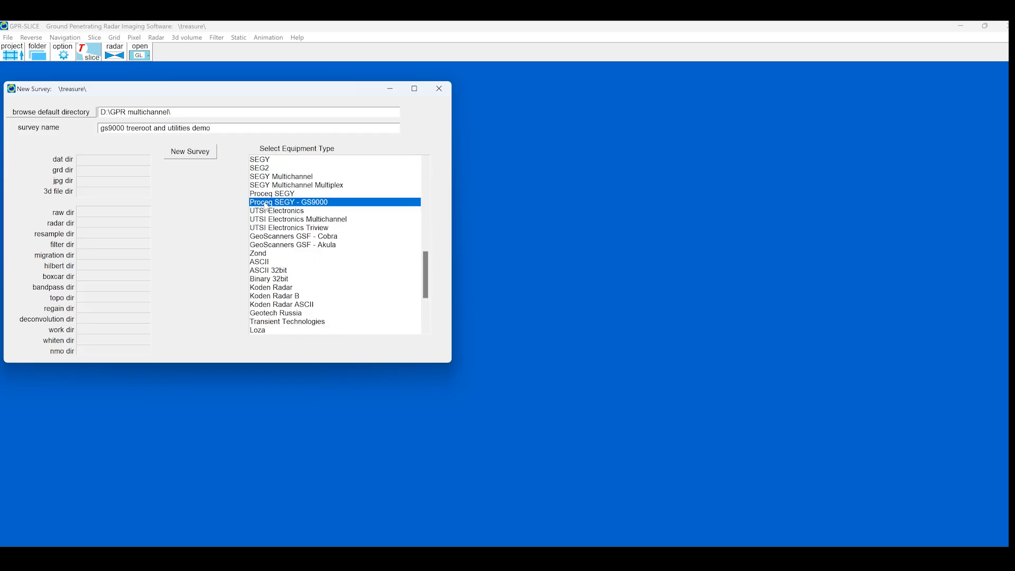
pyautogui.click(177, 157)
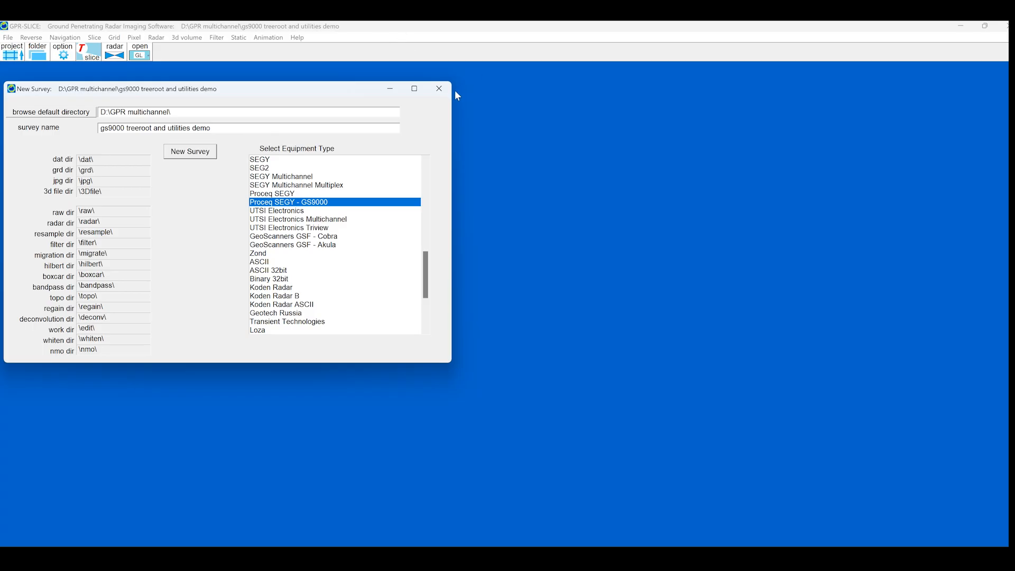
pyautogui.click(439, 88)
# Import the radargram data from the desktop folder "webinar - brookhave gs9000 11 ch" into the project's raw folder and check the project directories.
pyautogui.click(8, 37)
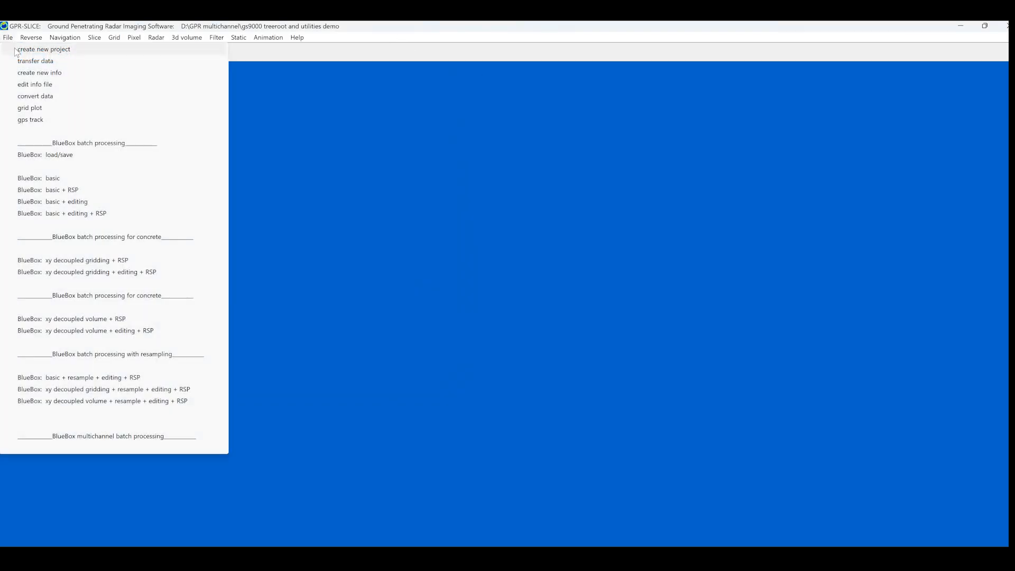
pyautogui.click(21, 62)
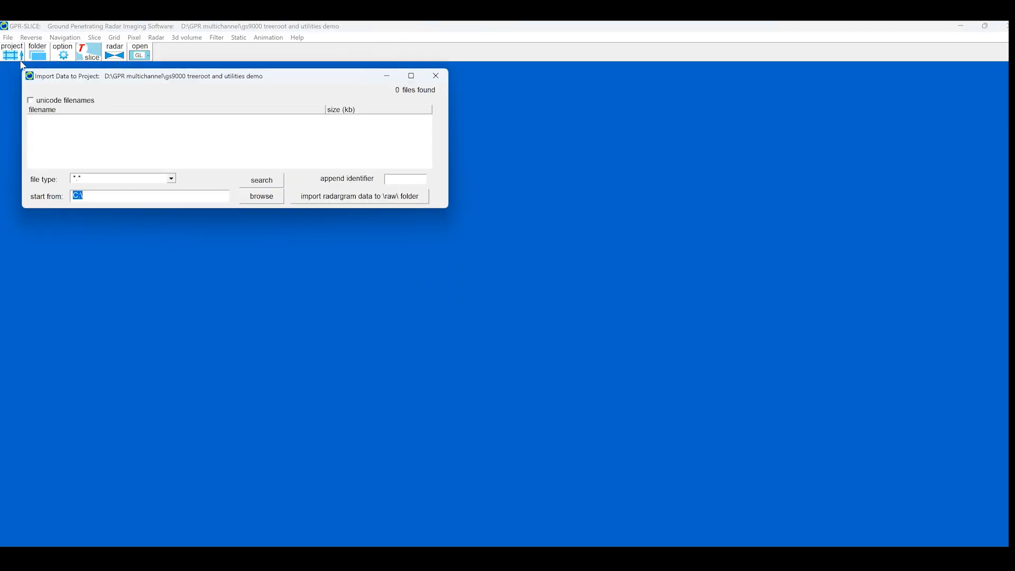
pyautogui.click(274, 200)
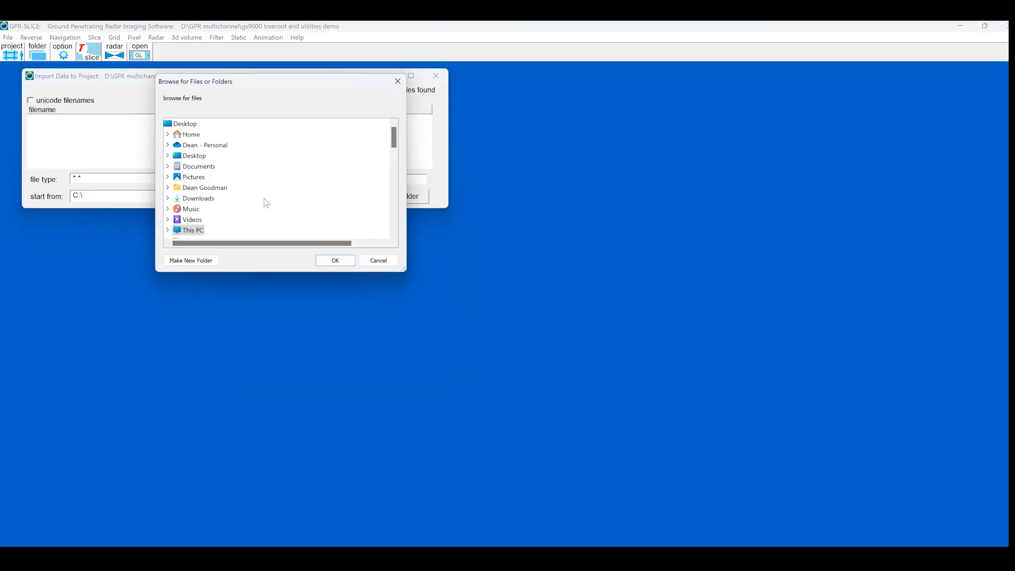
pyautogui.doubleClick(195, 156)
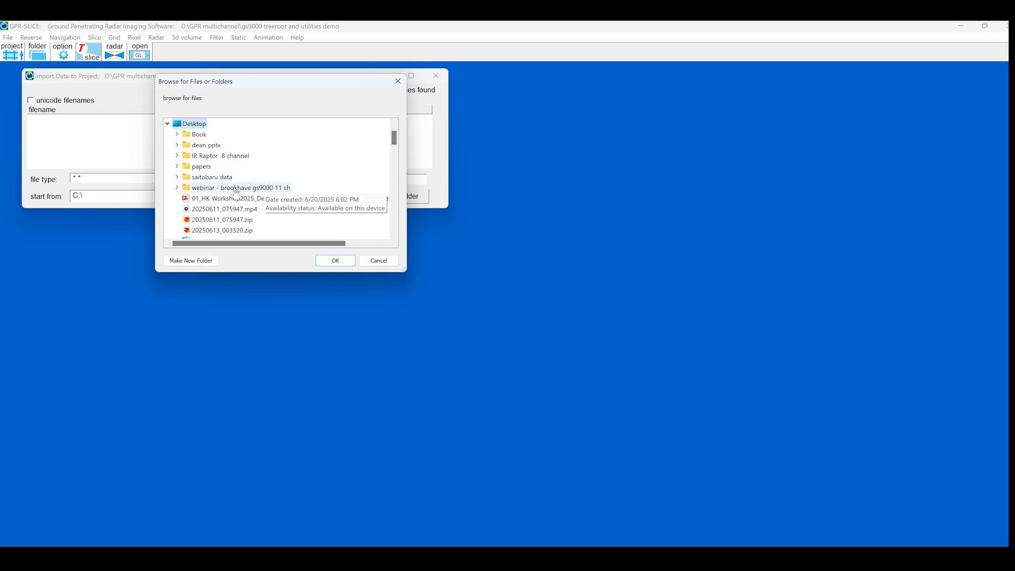
pyautogui.doubleClick(237, 189)
pyautogui.click(325, 260)
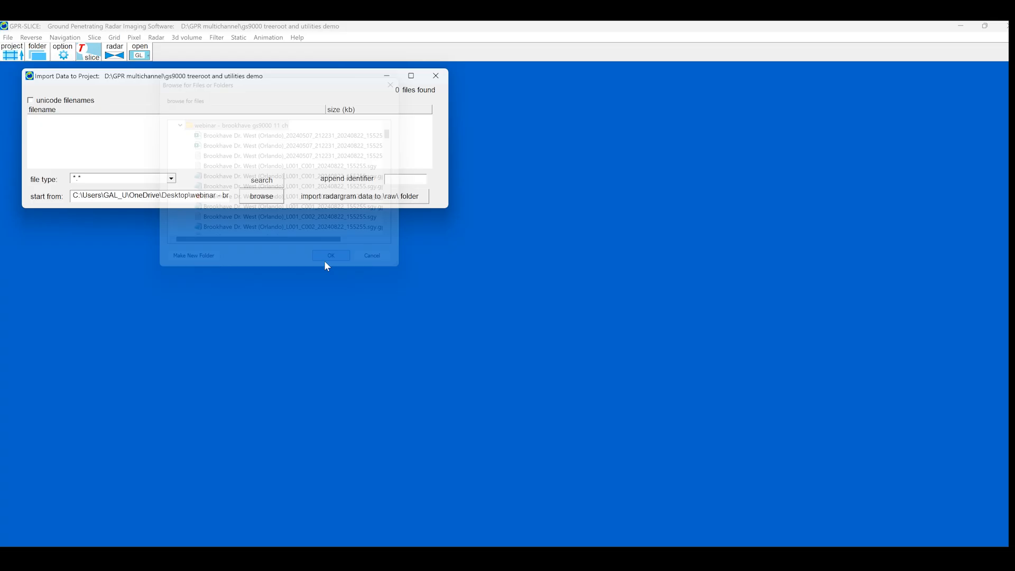
pyautogui.click(344, 200)
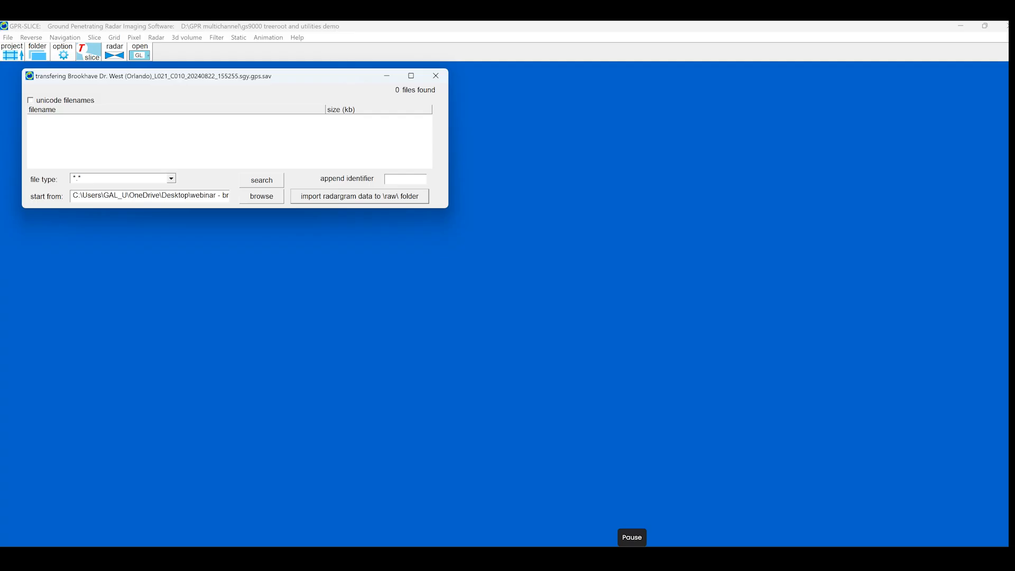
pyautogui.click(436, 76)
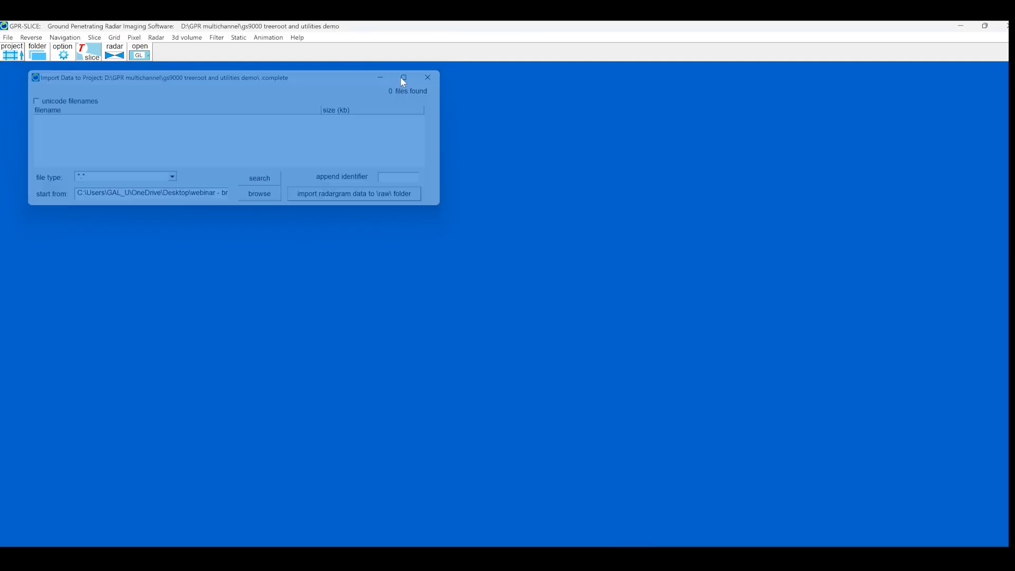
pyautogui.click(36, 53)
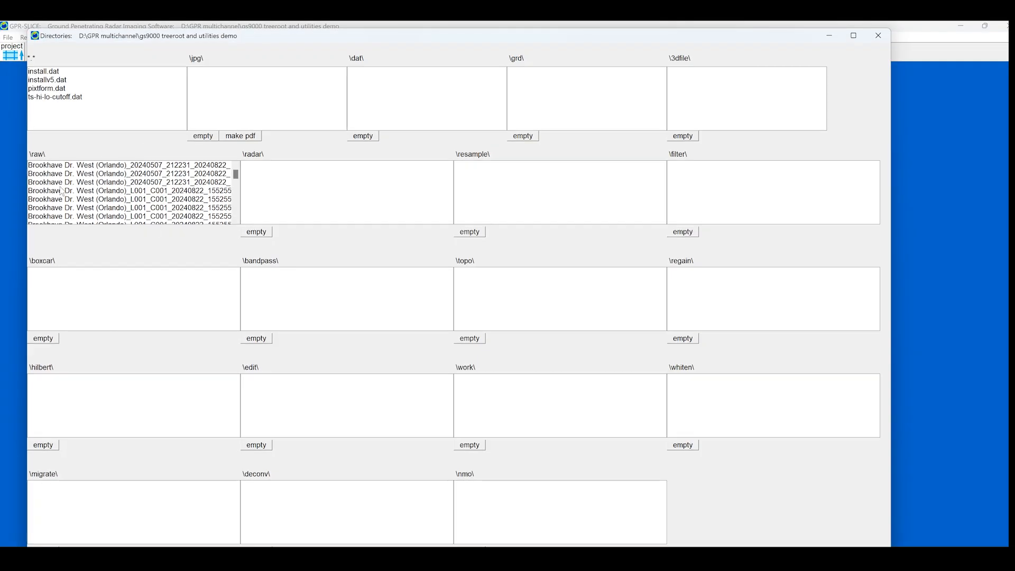
pyautogui.click(878, 36)
# Start a new information file and generate the channel offsets for 11 channels with x offset .075 and x start -.375.
pyautogui.click(8, 37)
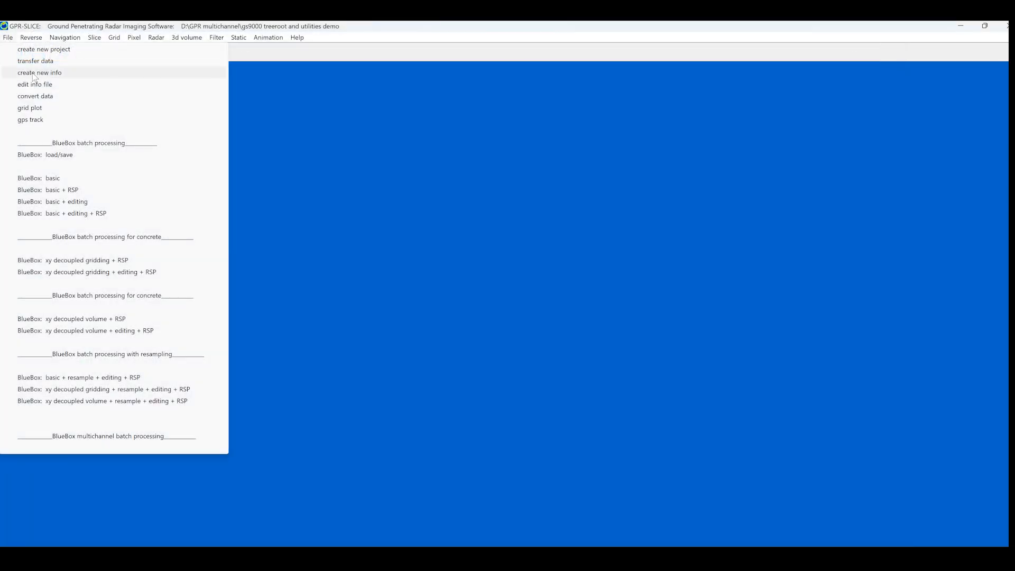
pyautogui.click(30, 73)
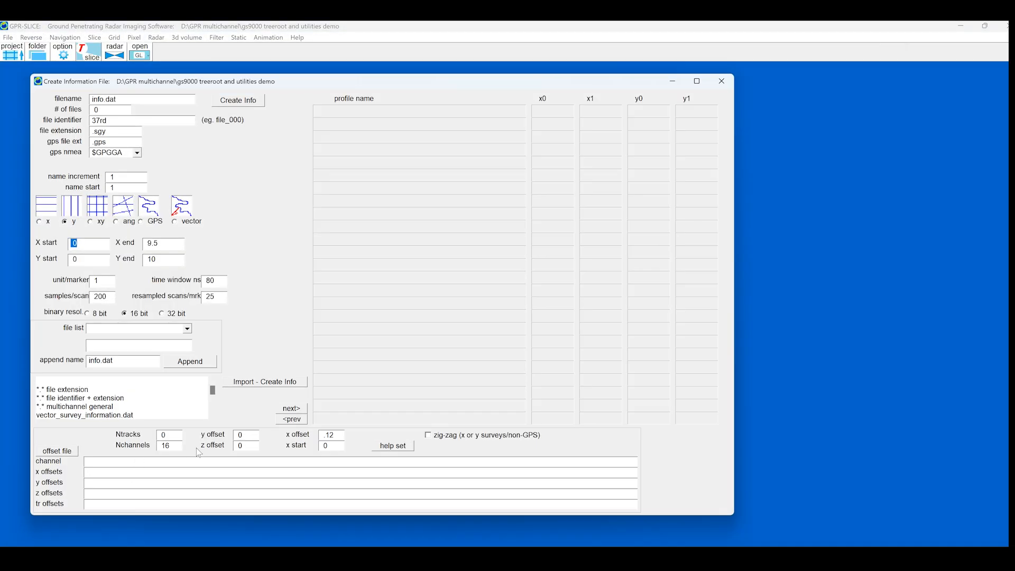
pyautogui.moveTo(174, 447); pyautogui.dragTo(152, 449)
pyautogui.write('11')
pyautogui.doubleClick(326, 445)
pyautogui.write('-.375')
pyautogui.click(401, 448)
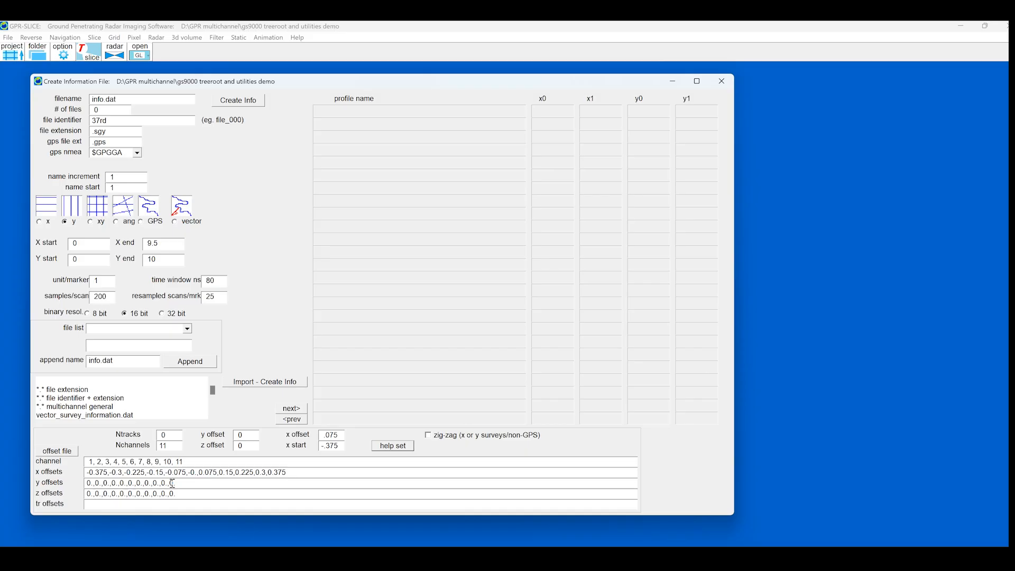
# Create the profile information files with the multichannel general option and the GPS survey type.
pyautogui.click(93, 407)
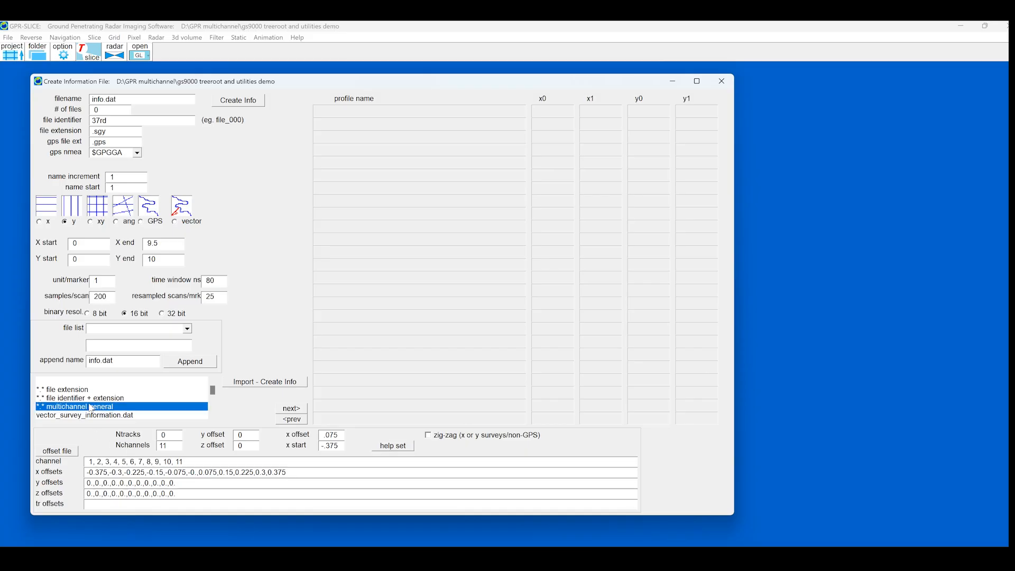
pyautogui.click(143, 221)
pyautogui.click(258, 383)
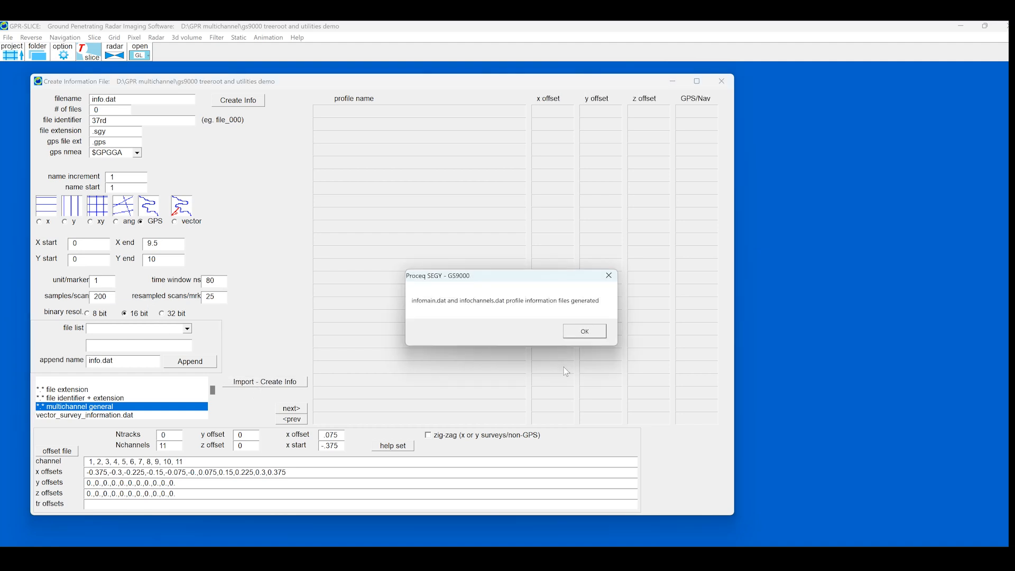
pyautogui.click(583, 332)
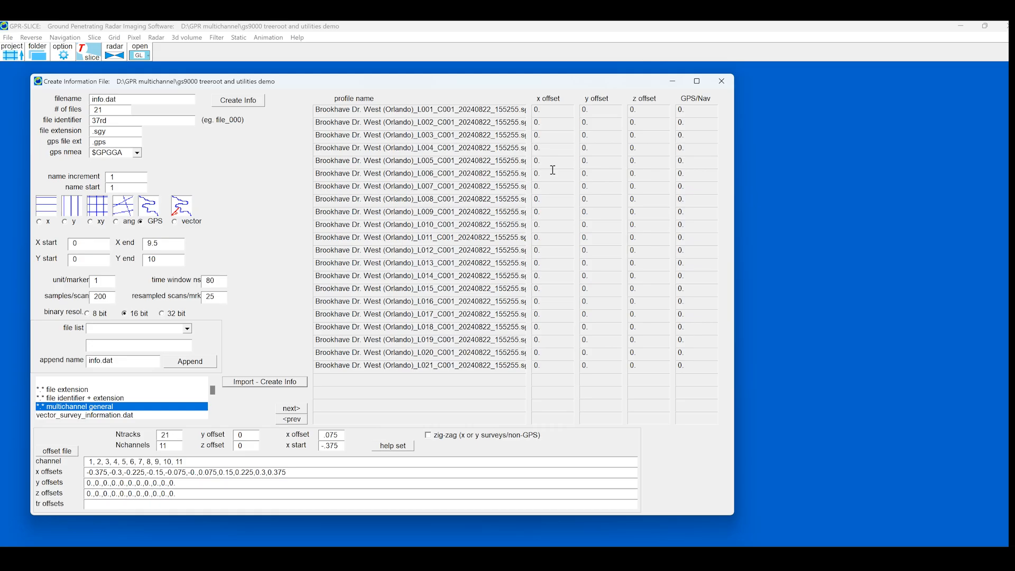
pyautogui.click(721, 81)
# Open infomain.dat for editing and update its time window and samples per scan from the SEG-Y headers.
pyautogui.click(8, 37)
pyautogui.click(37, 81)
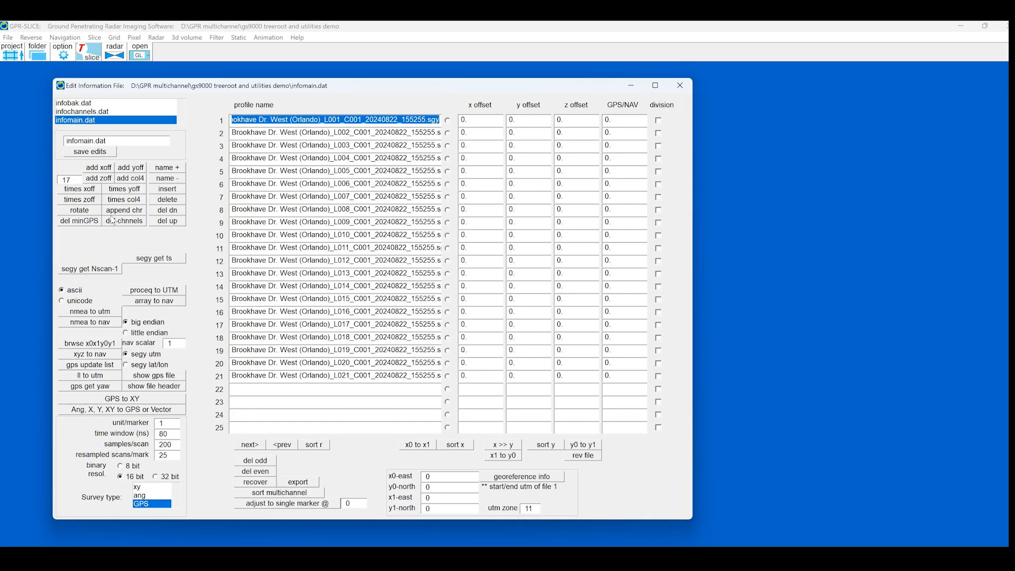
pyautogui.click(160, 260)
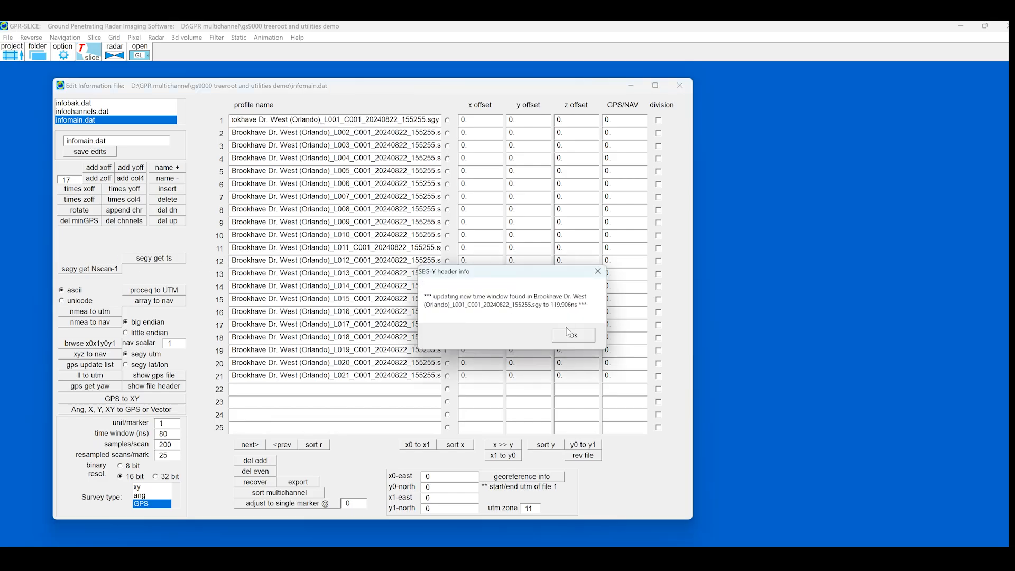
pyautogui.click(568, 336)
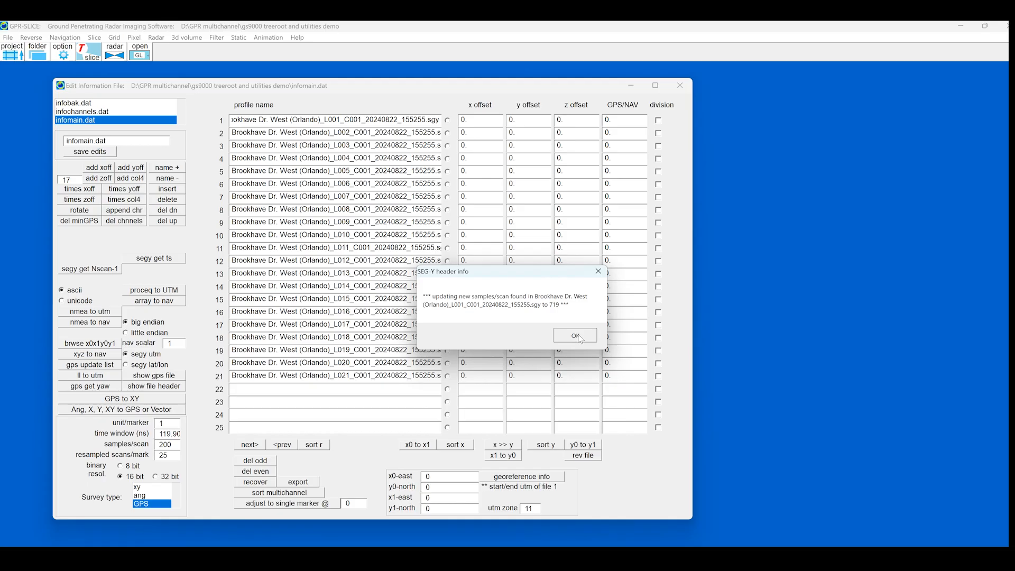
pyautogui.click(576, 335)
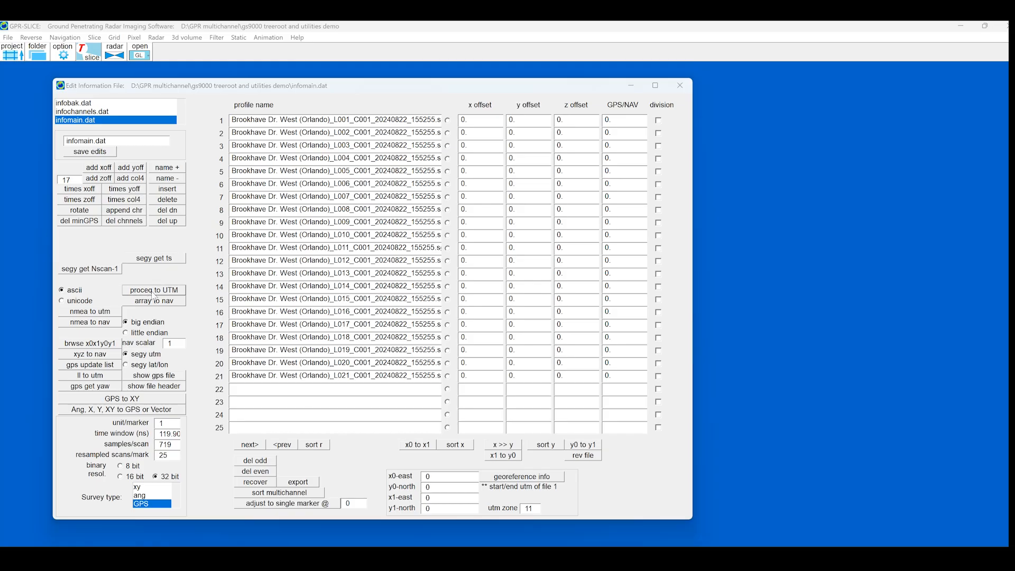
# Convert the Proceq navigation of infomain.dat to UTM, specifying that it is not a total station survey.
pyautogui.click(153, 291)
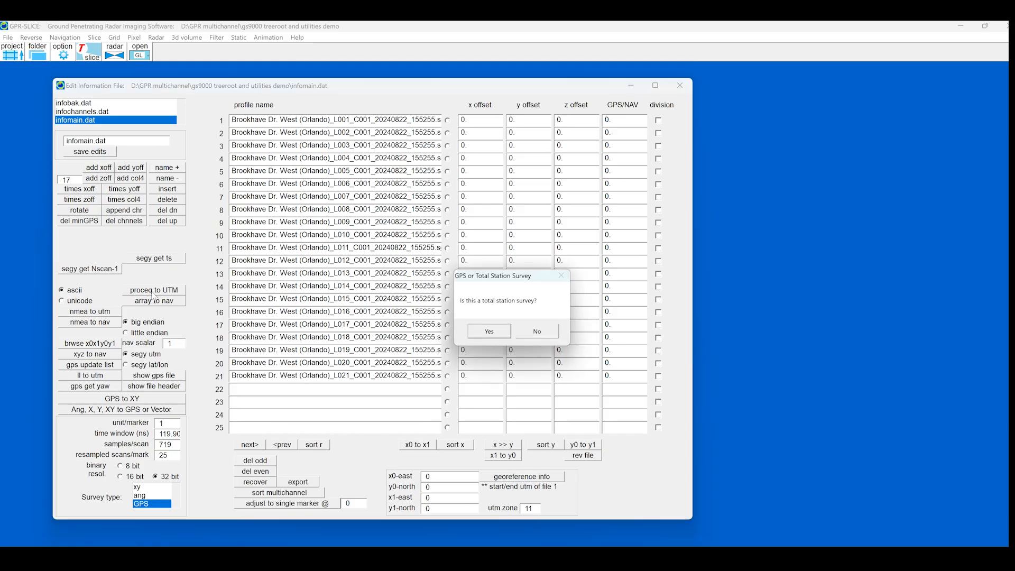
pyautogui.click(537, 332)
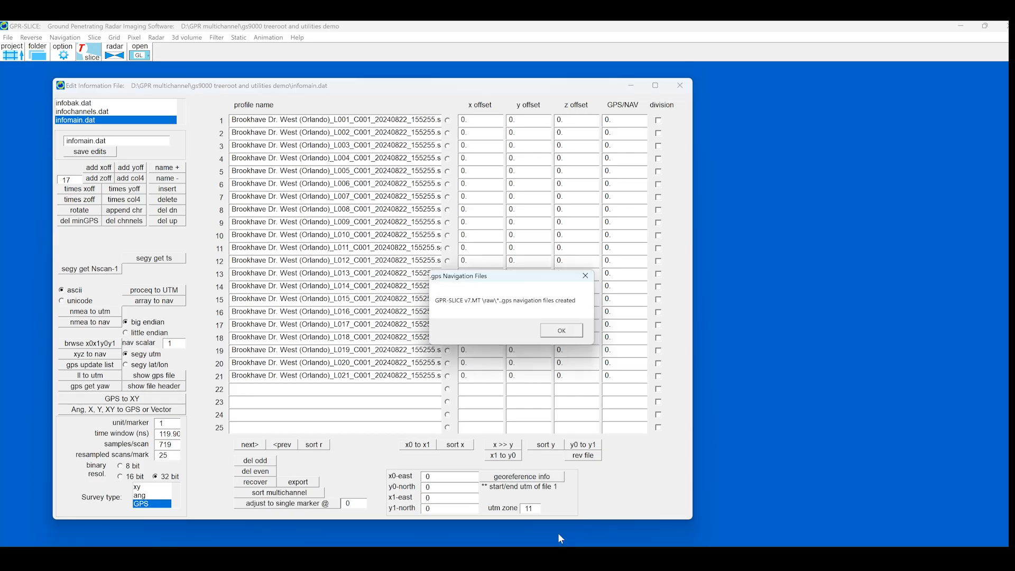
pyautogui.click(564, 332)
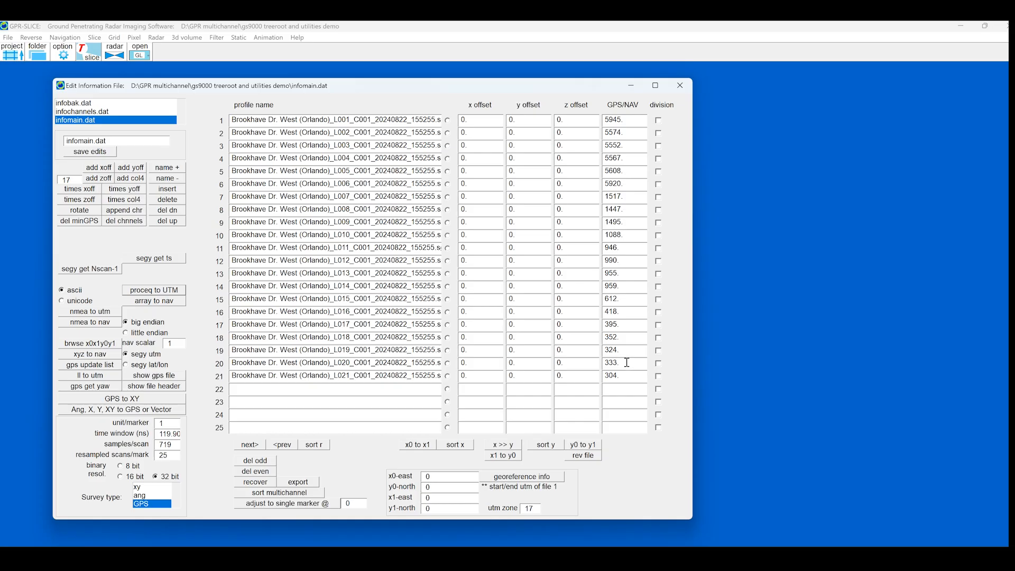
# Switch to infochannels.dat and update its time window and samples per scan from the SEG-Y headers.
pyautogui.click(77, 113)
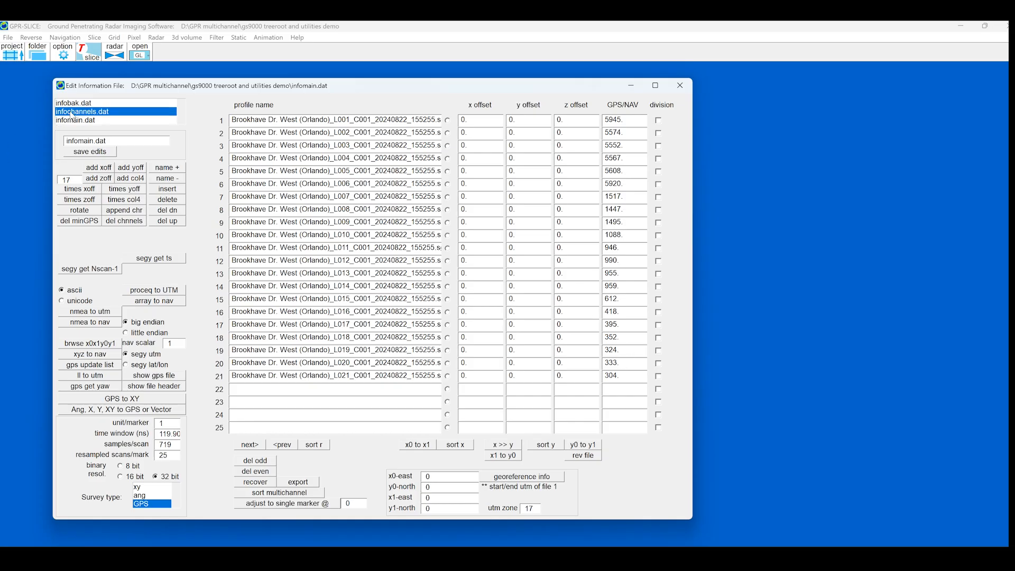
pyautogui.click(154, 261)
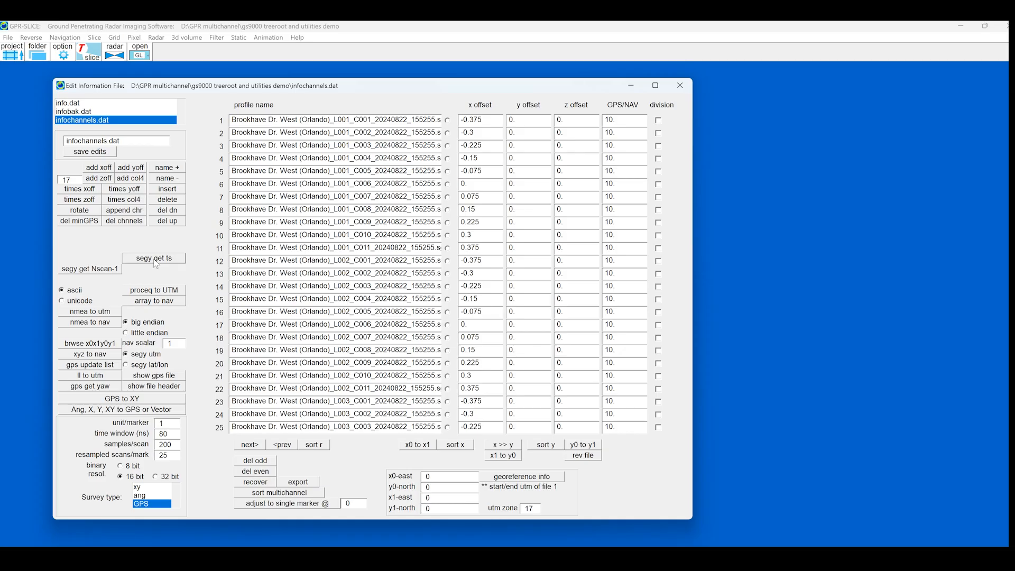
pyautogui.click(570, 338)
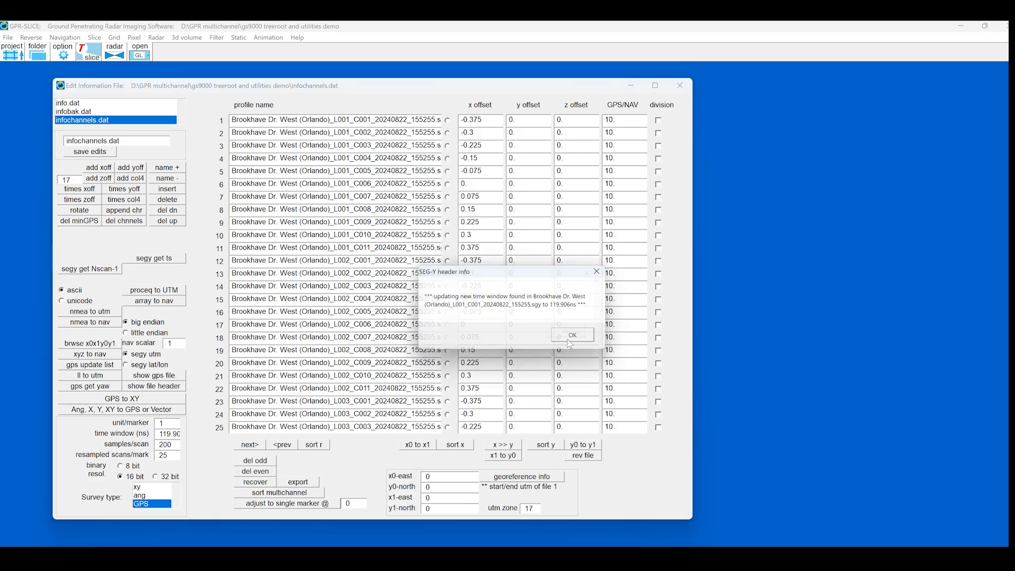
pyautogui.click(571, 339)
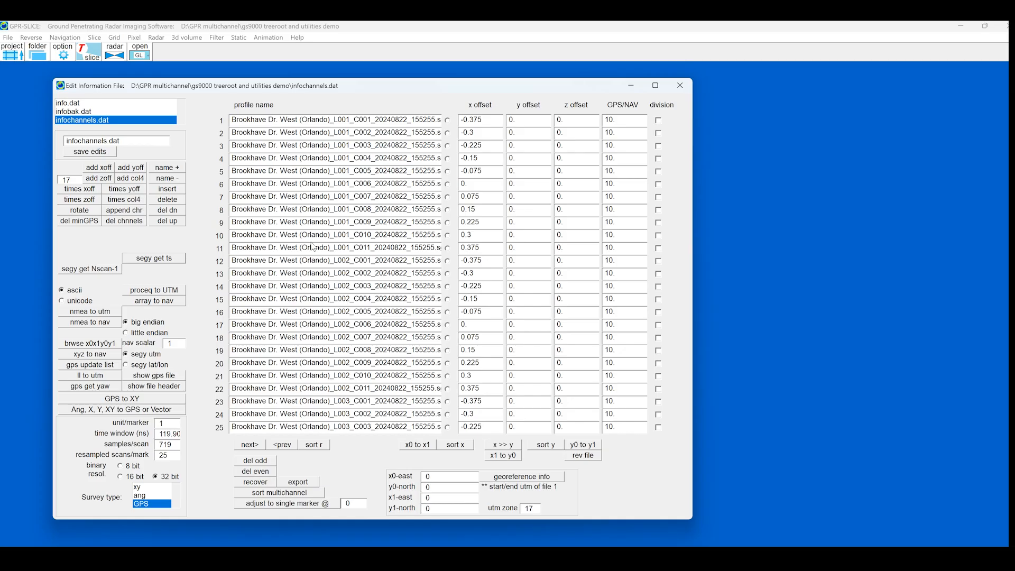
# Generate the array navigation files for all channels in infochannels.dat and save the edits to that information file.
pyautogui.click(153, 302)
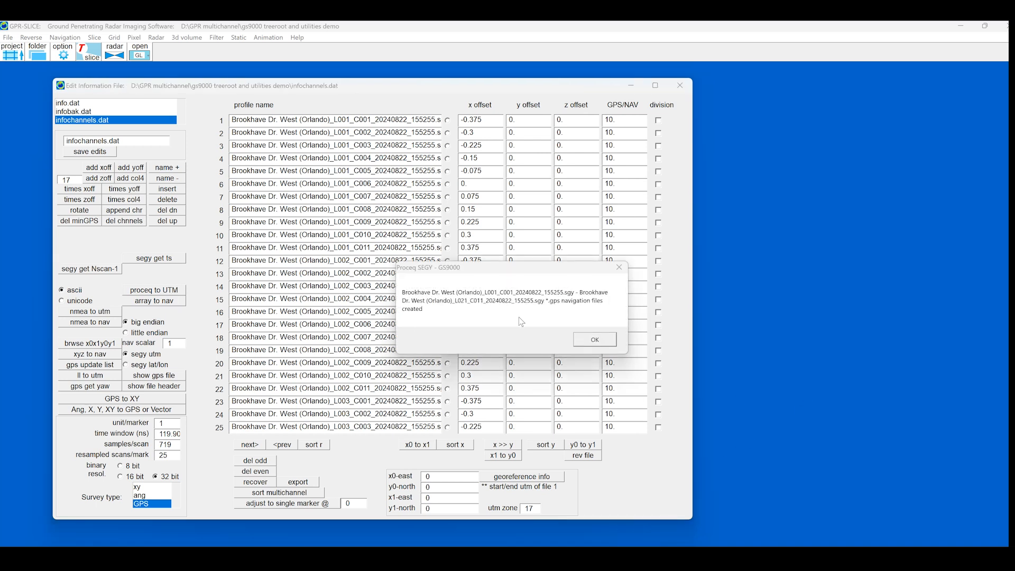
pyautogui.click(595, 340)
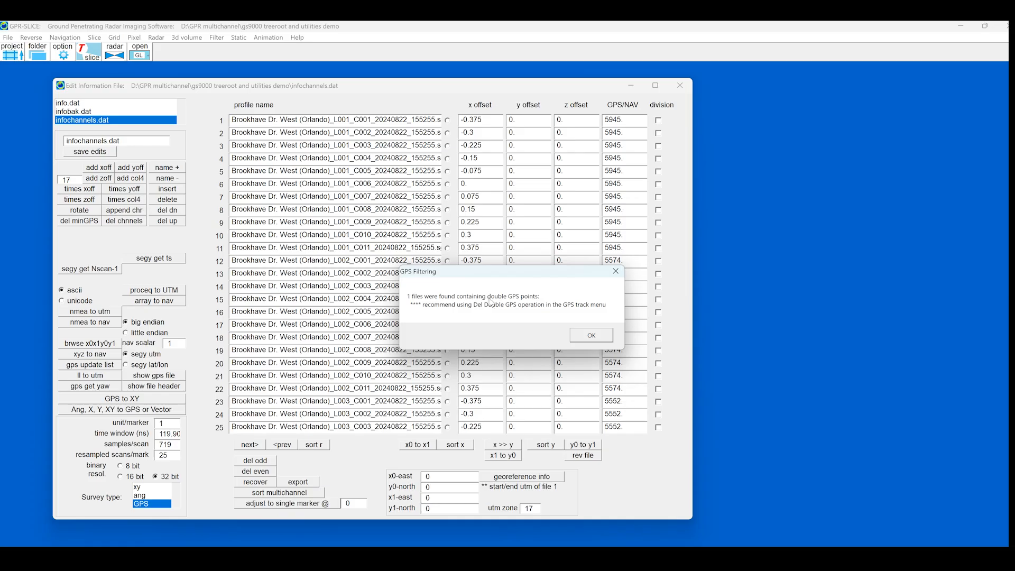
pyautogui.click(592, 335)
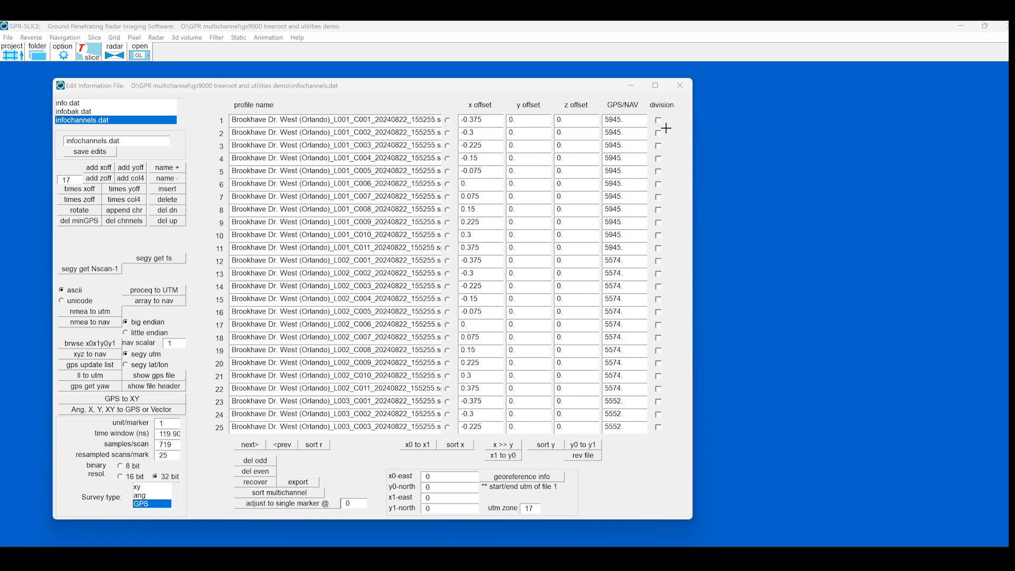
pyautogui.click(680, 85)
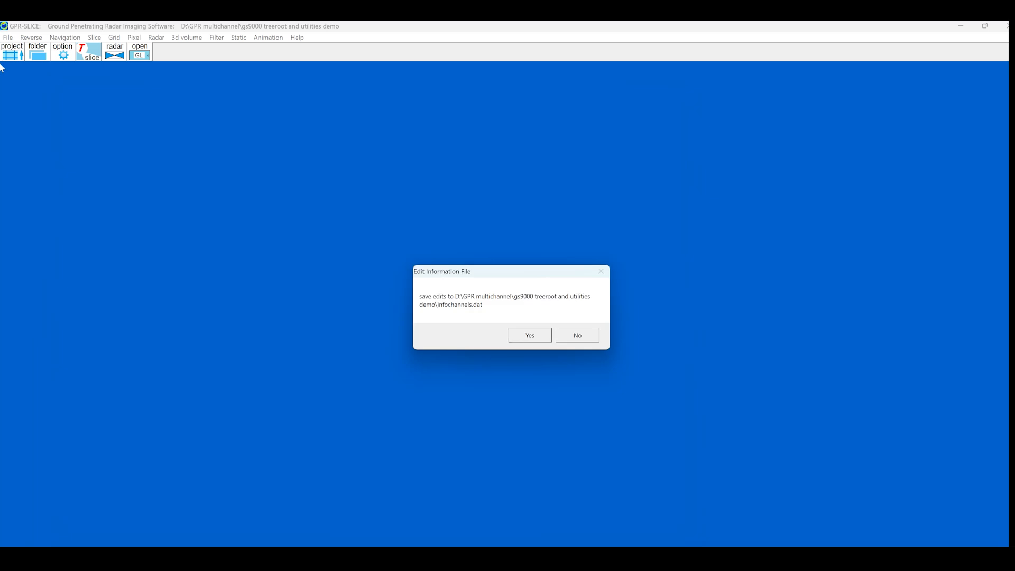
pyautogui.click(530, 335)
# Open the SEG-Y to 32-bit conversion for radargrams 1 to 231 of infochannels.dat.
pyautogui.click(8, 38)
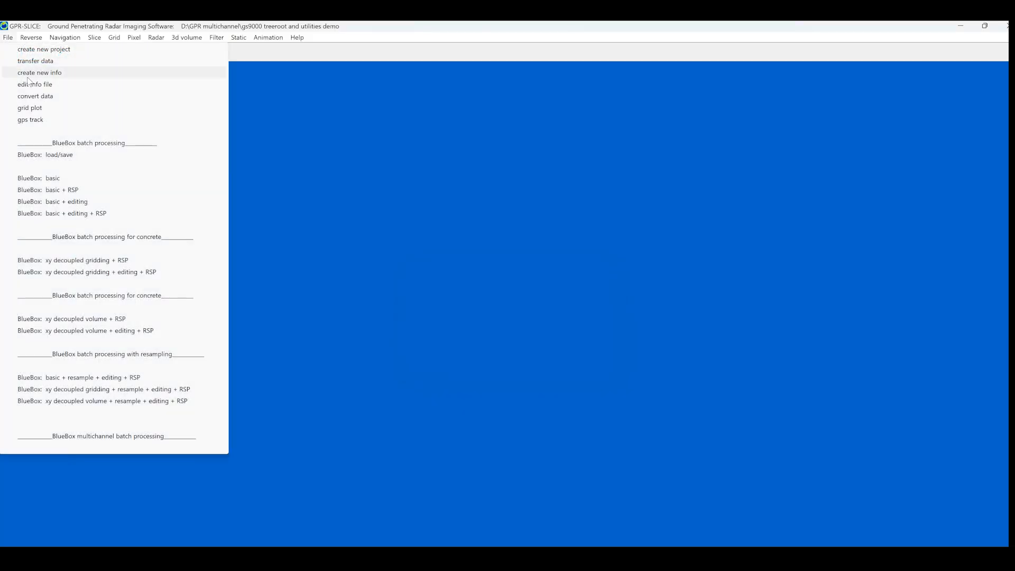
pyautogui.click(37, 97)
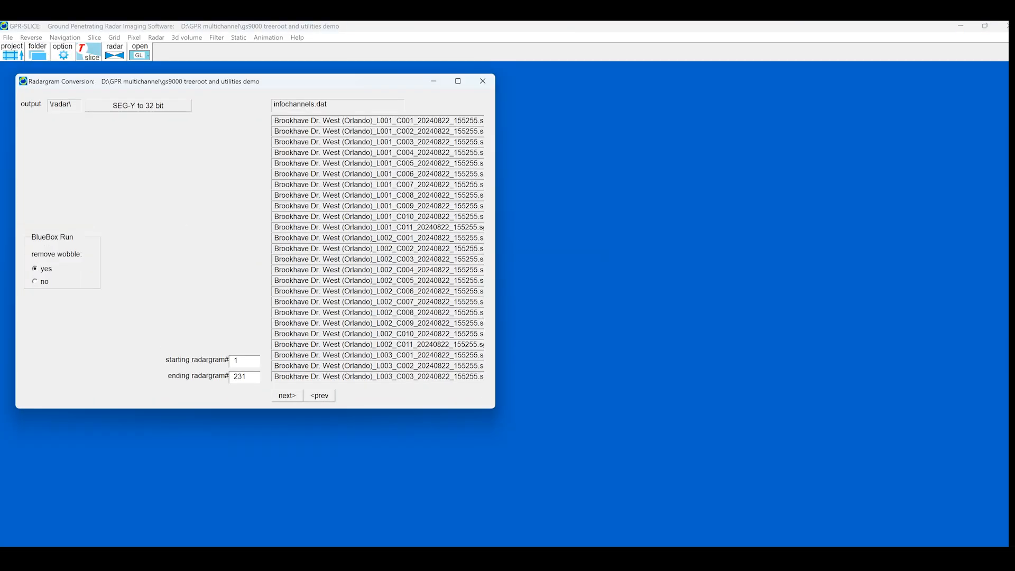
pyautogui.click(145, 104)
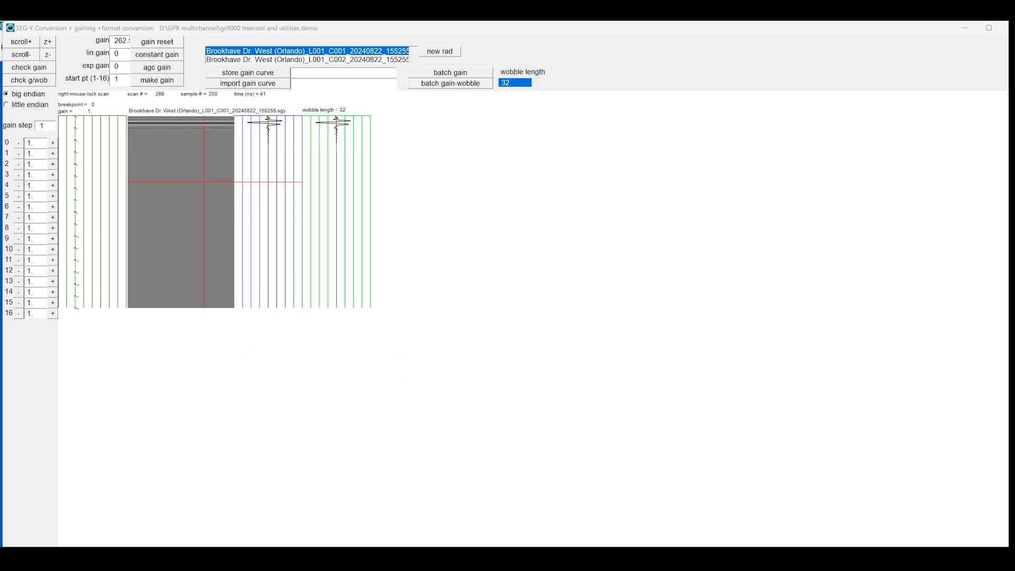
# Try AGC gain on the first radargram, reset the gain curve, and abort a trial batch conversion.
pyautogui.click(151, 71)
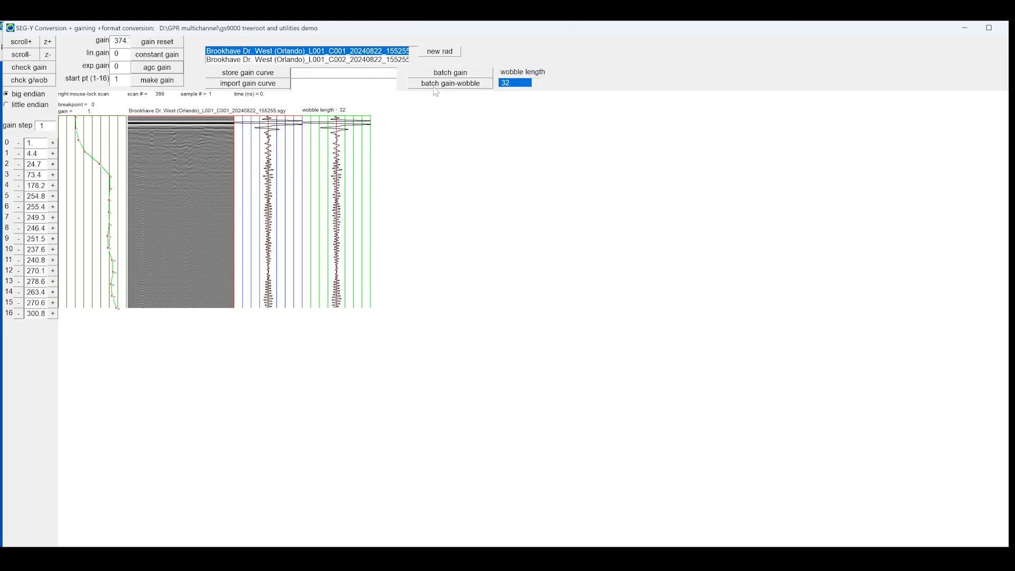
pyautogui.click(161, 45)
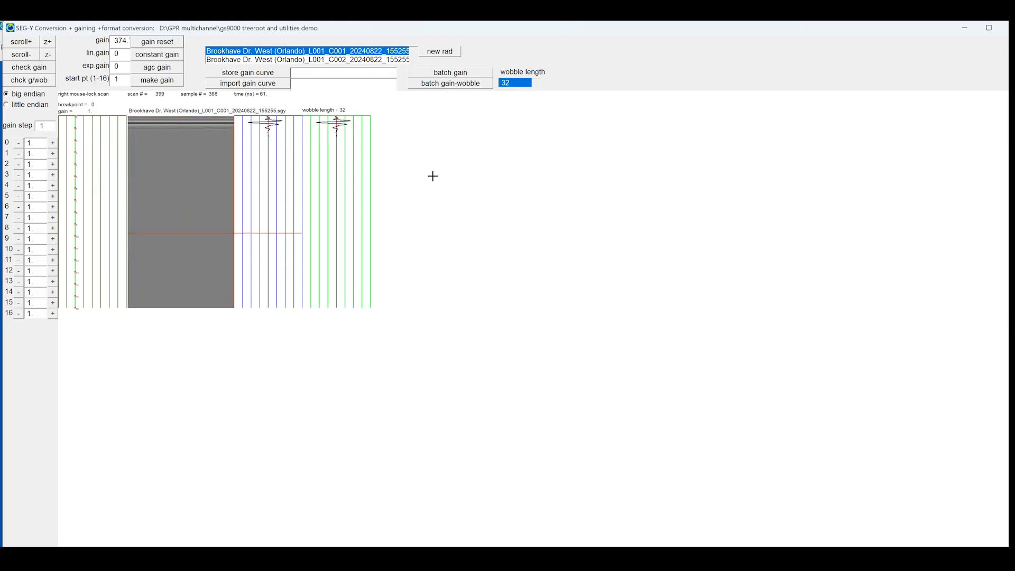
pyautogui.click(459, 75)
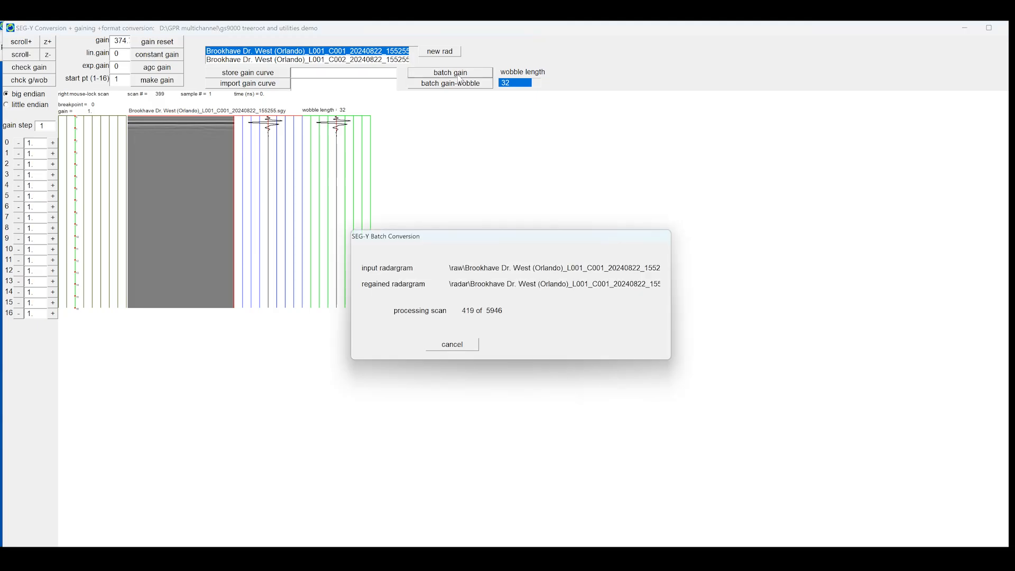
pyautogui.click(456, 346)
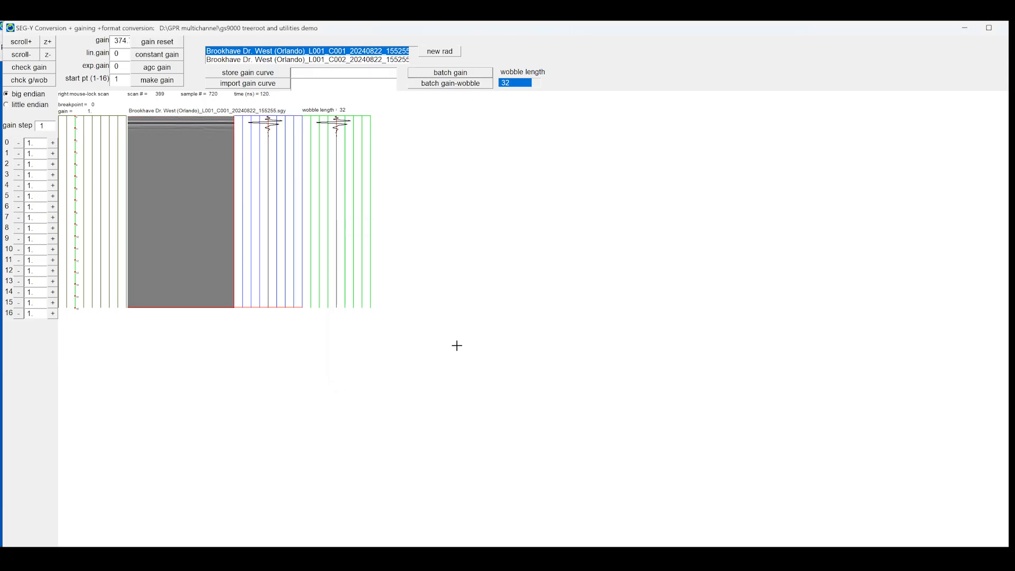
# Enable multithread processing in the plot options, with 16 logical CPU cores.
pyautogui.moveTo(542, 29); pyautogui.dragTo(553, 115)
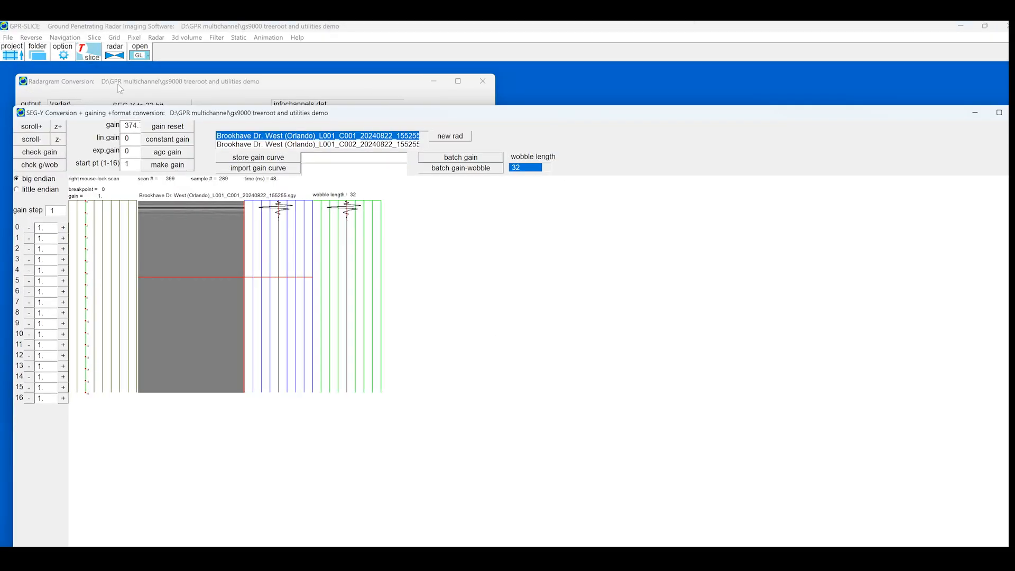
pyautogui.click(67, 53)
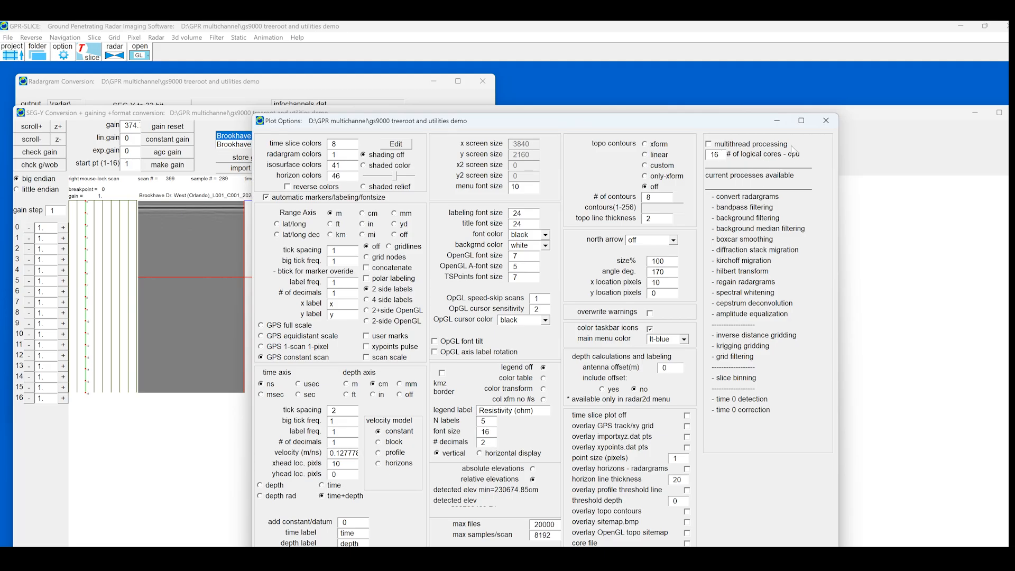
pyautogui.click(709, 145)
pyautogui.click(826, 122)
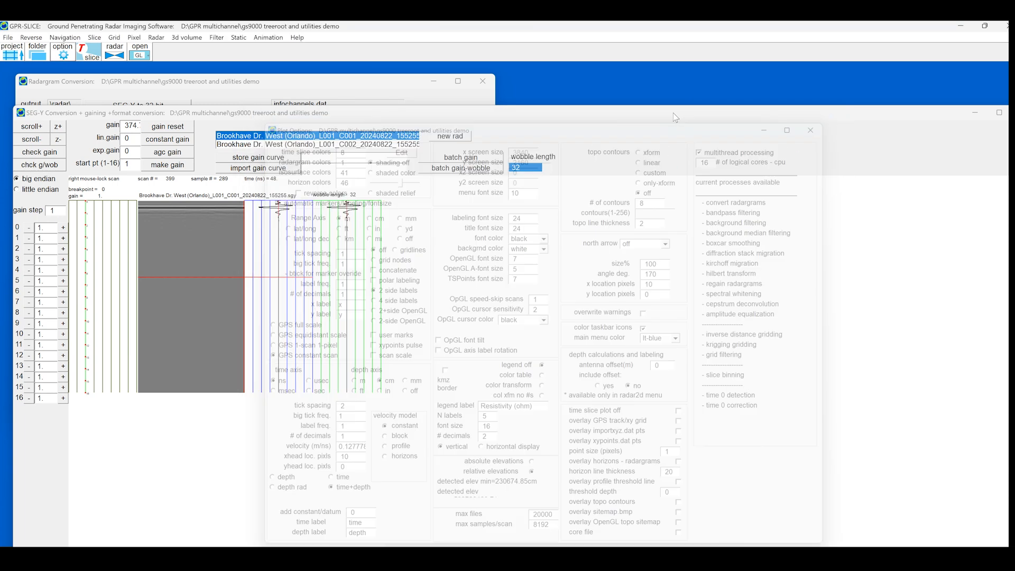
# Batch convert all the SEG-Y radargrams with the reset gain curve and without wobble removal, and close the conversion windows.
pyautogui.moveTo(620, 113); pyautogui.dragTo(611, 77)
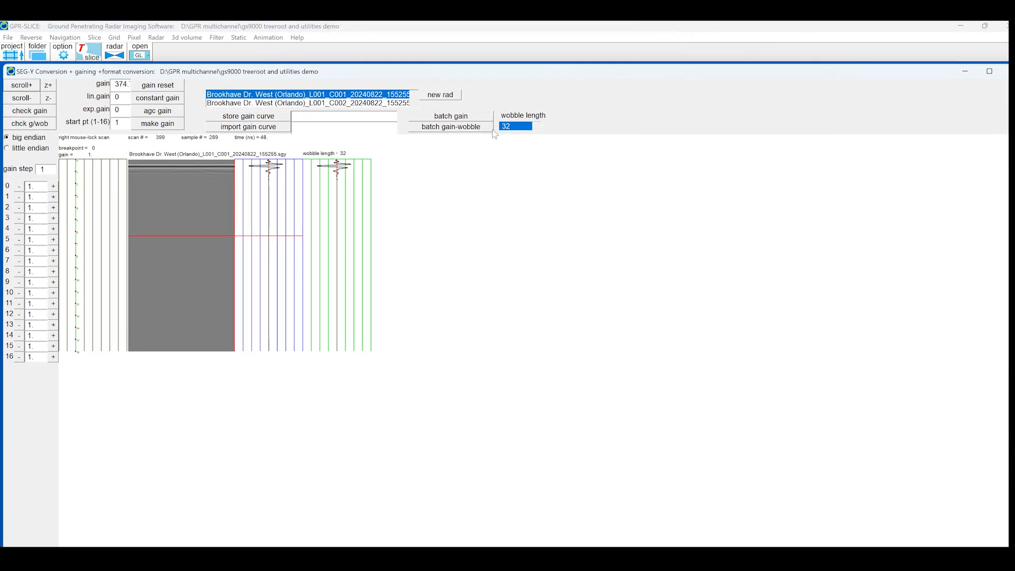
pyautogui.click(446, 117)
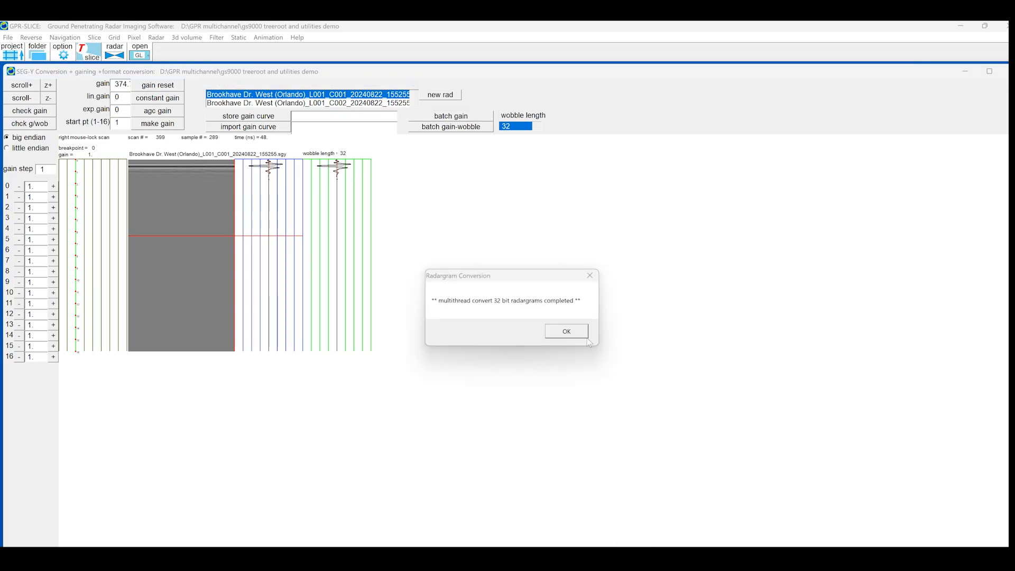
pyautogui.click(560, 335)
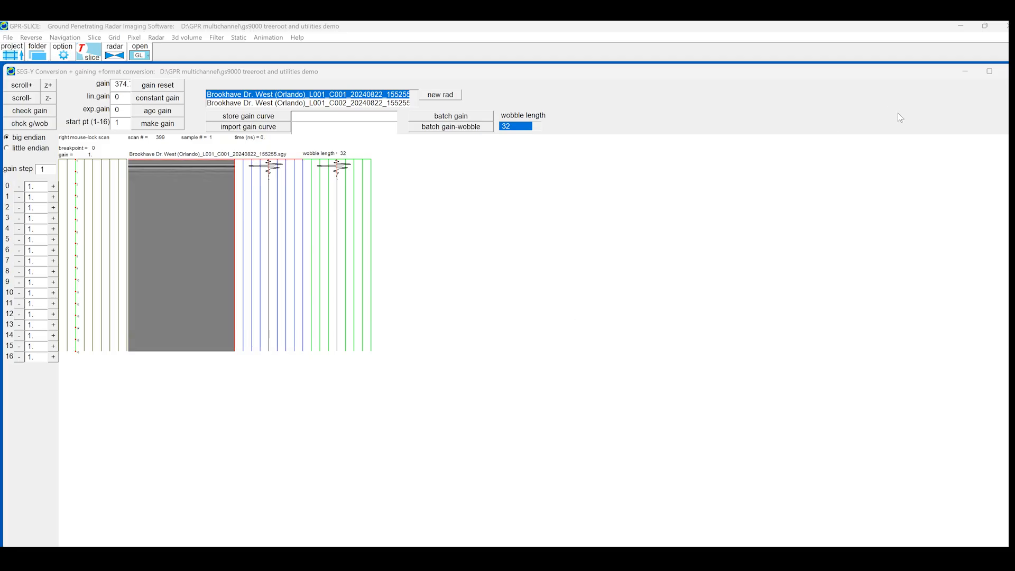
pyautogui.click(1005, 70)
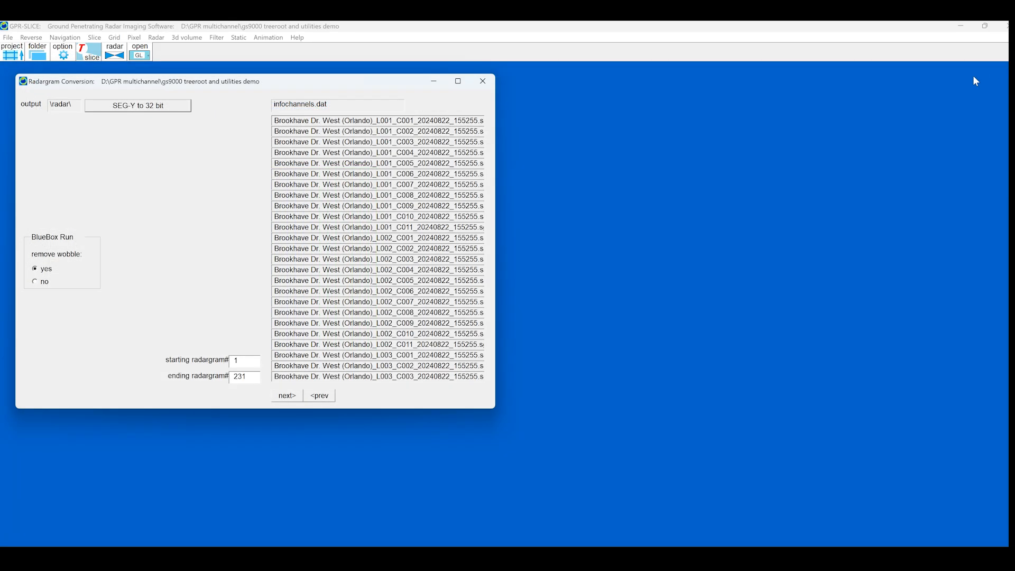
pyautogui.click(482, 81)
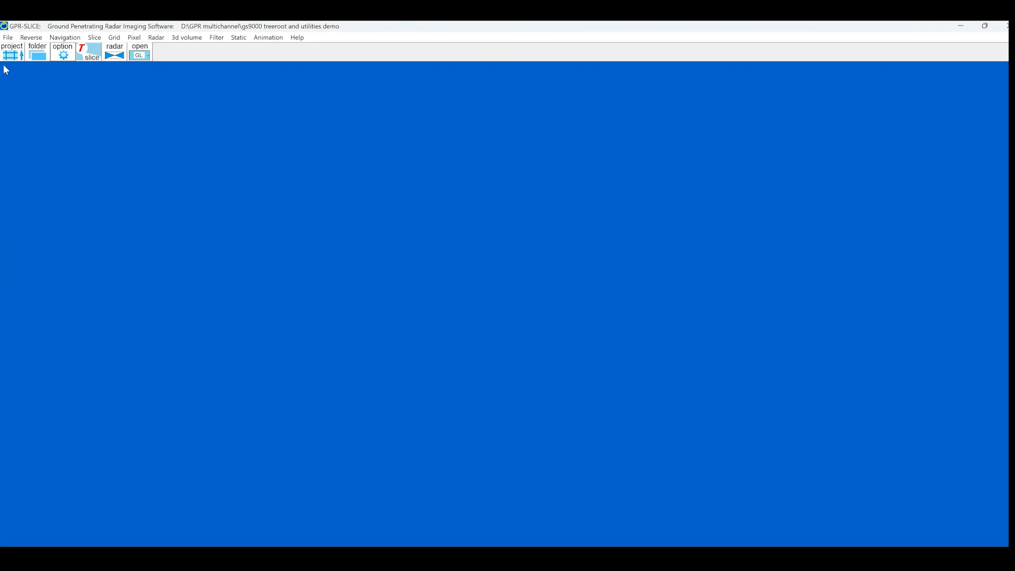
# Display the GPS track map to examine the survey tracks of all channels.
pyautogui.click(9, 38)
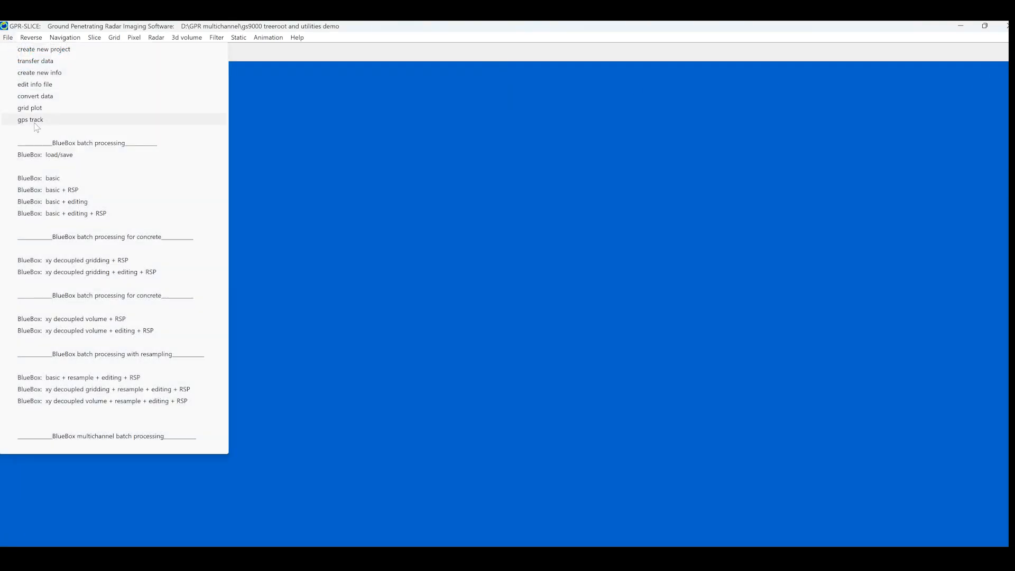
pyautogui.click(35, 122)
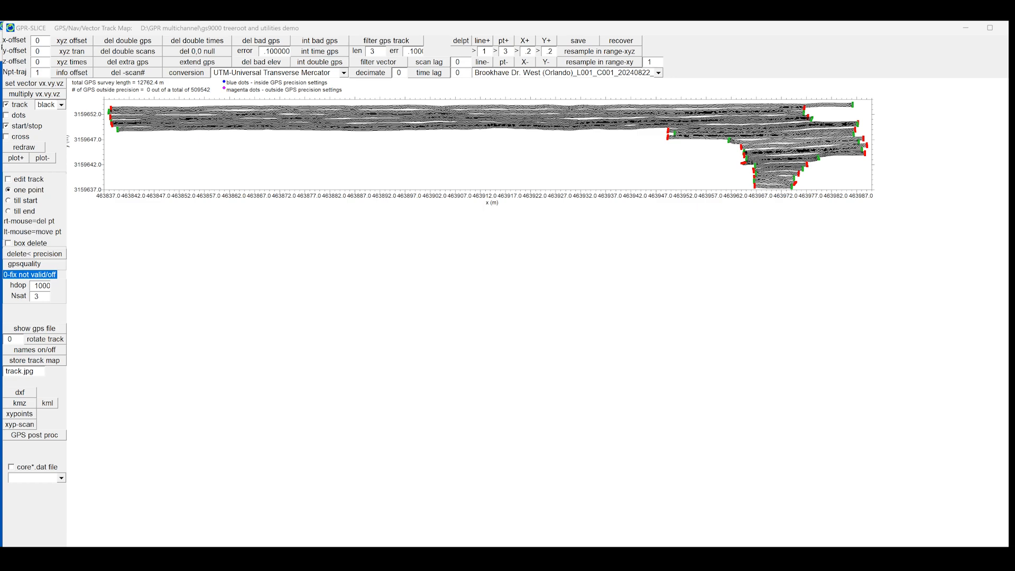
pyautogui.click(1005, 28)
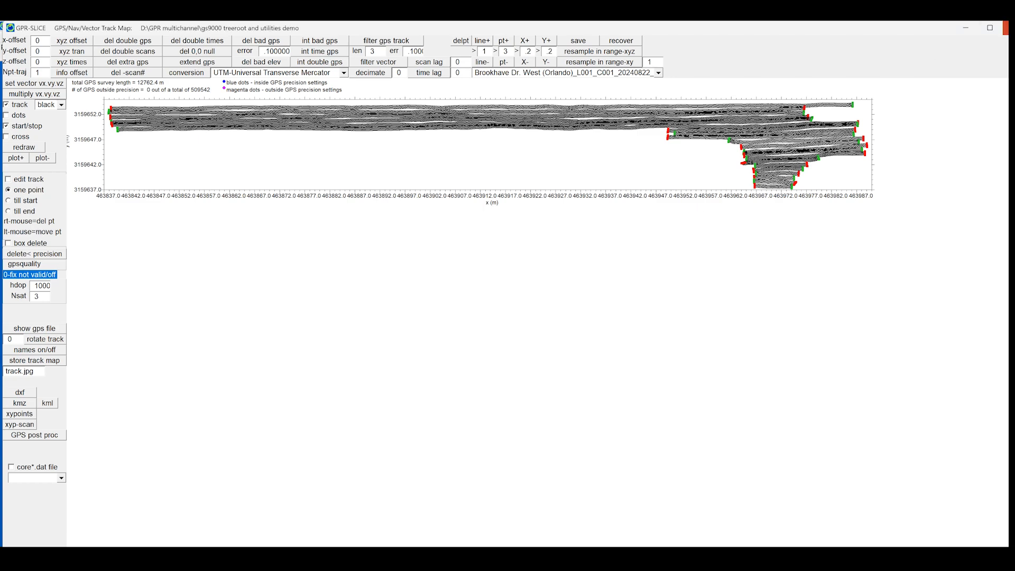
# Set the navigation markers of all radargrams from their GPS/vector scan numbers.
pyautogui.click(69, 40)
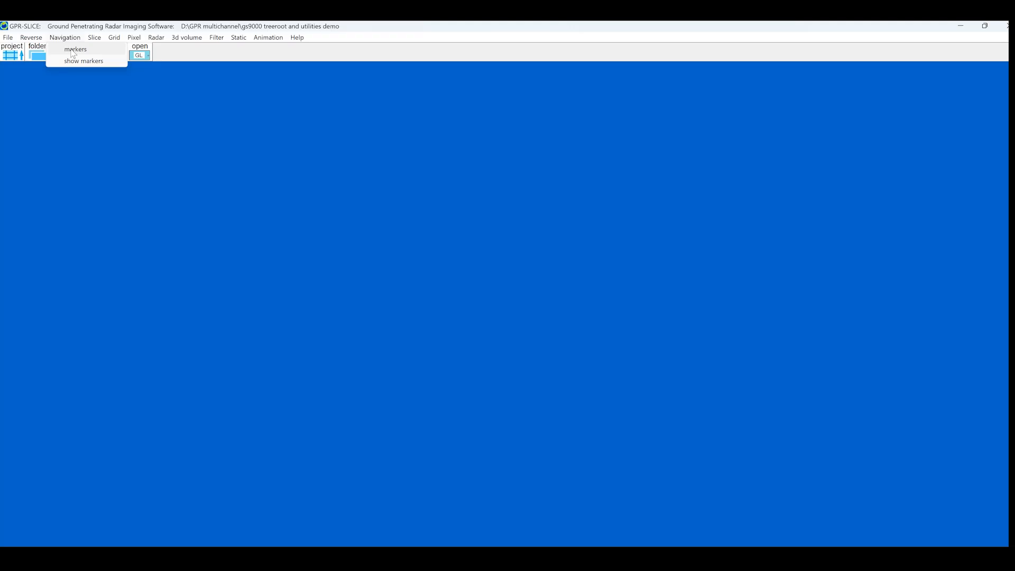
pyautogui.click(75, 50)
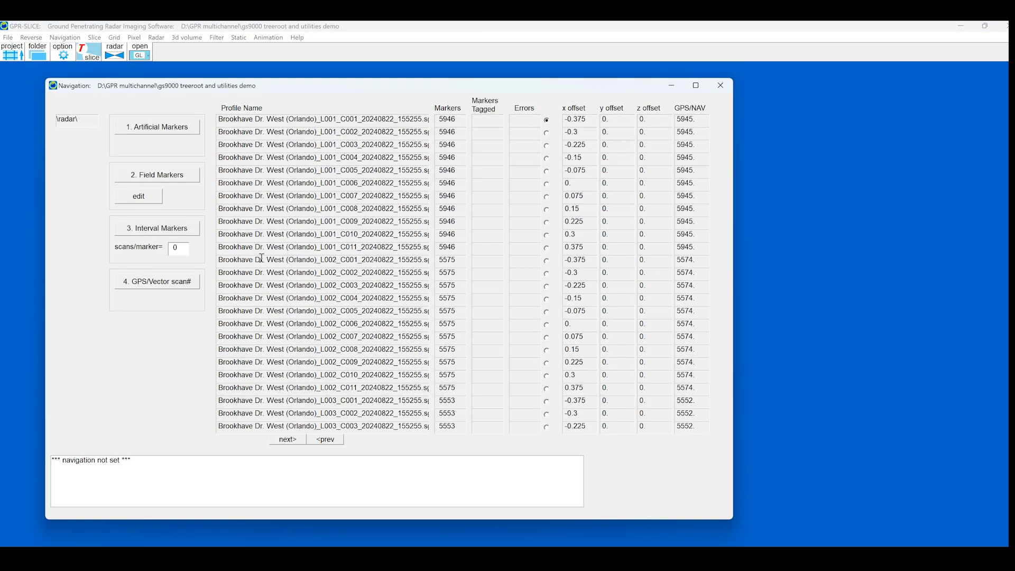
pyautogui.click(151, 285)
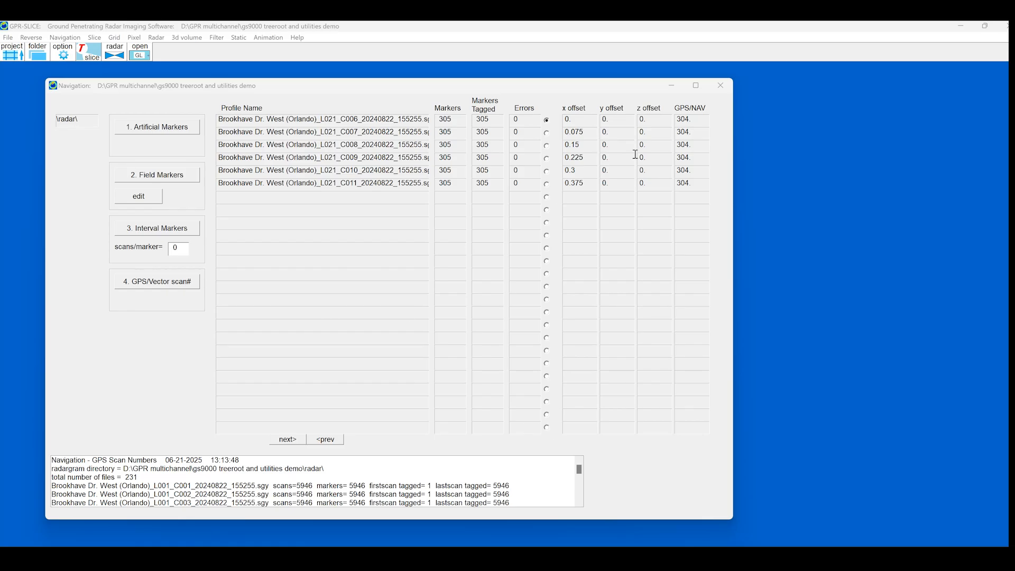
pyautogui.click(720, 86)
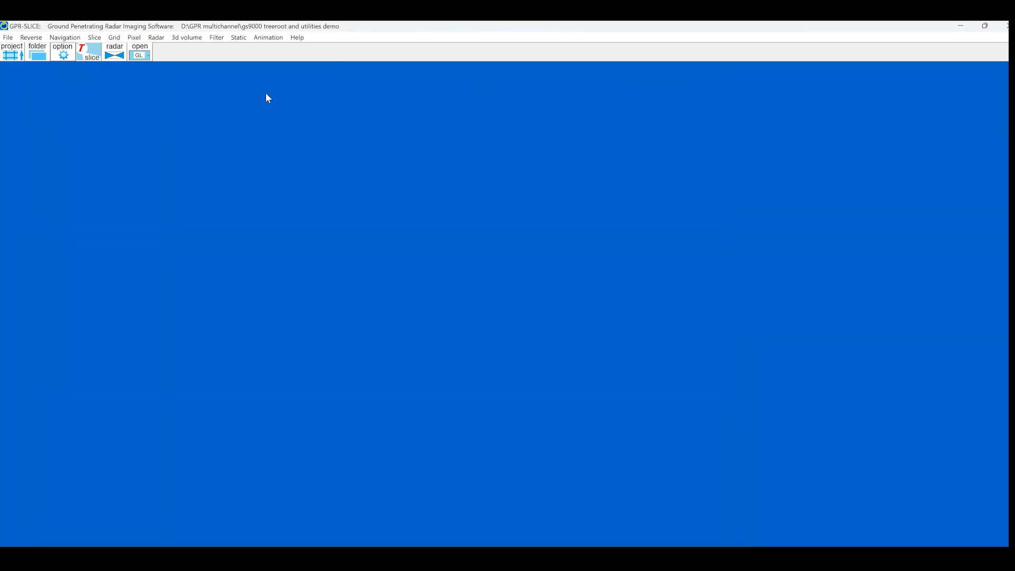
# Run the automatic line-by-line 0 ns edit on the \radar\ radargrams with threshold 0.2, and switch to infochannelsedit.dat.
pyautogui.click(156, 38)
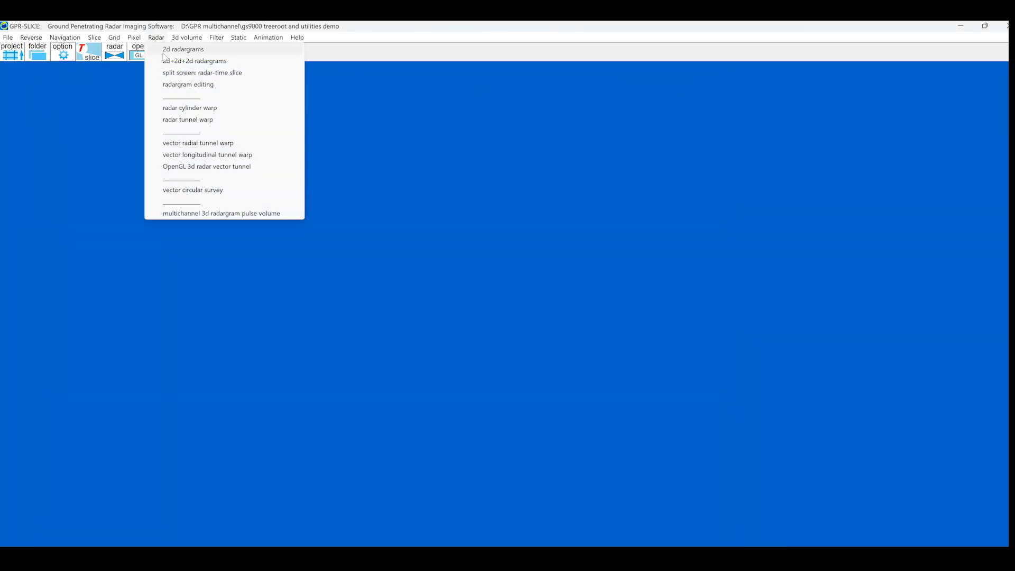
pyautogui.click(185, 87)
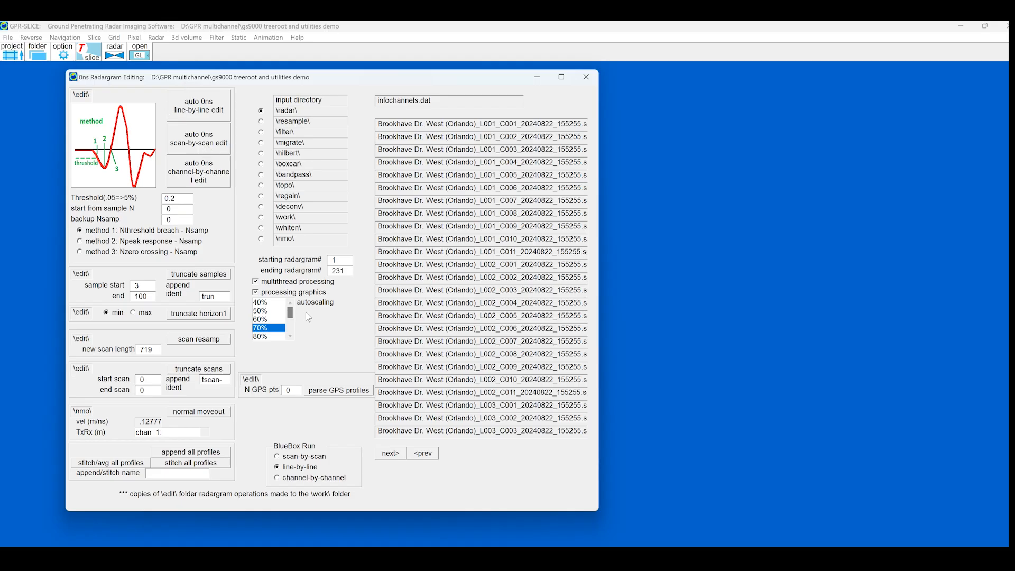
pyautogui.click(195, 108)
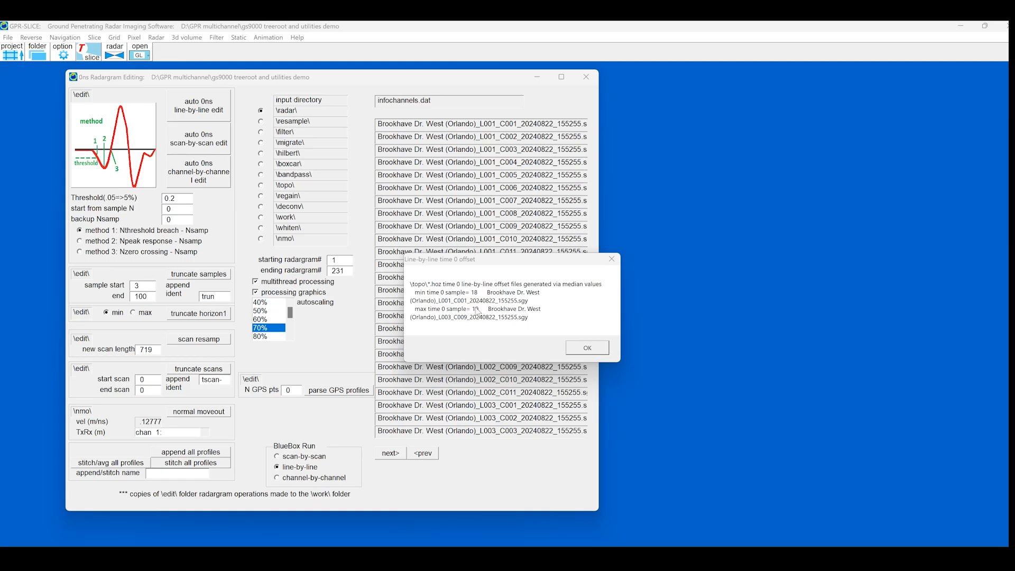
pyautogui.click(588, 348)
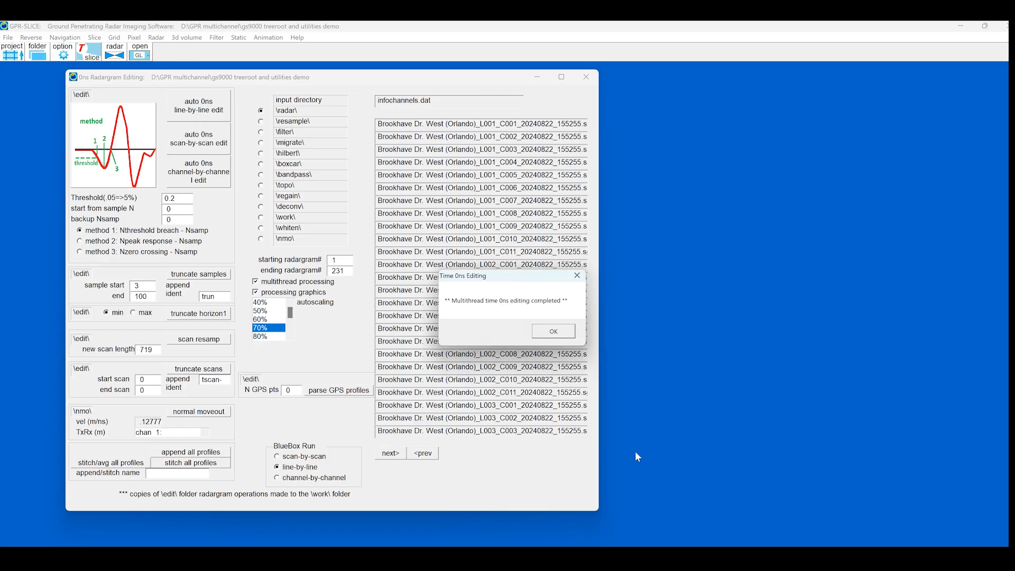
pyautogui.click(548, 329)
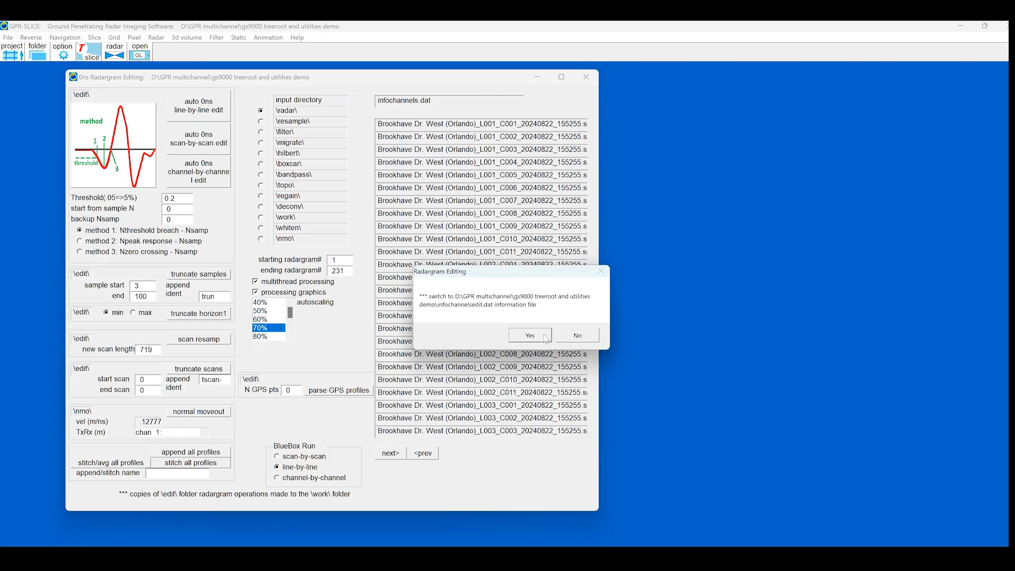
pyautogui.click(524, 334)
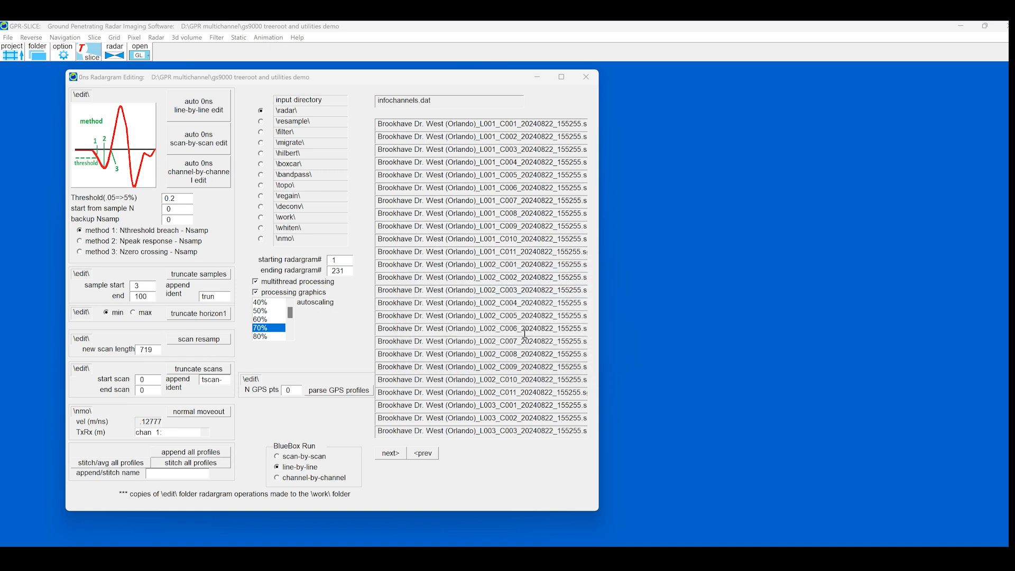
pyautogui.click(586, 77)
# Apply the background filter to the radargrams in the \edit\ folder with autoset filter length.
pyautogui.click(235, 37)
pyautogui.click(232, 48)
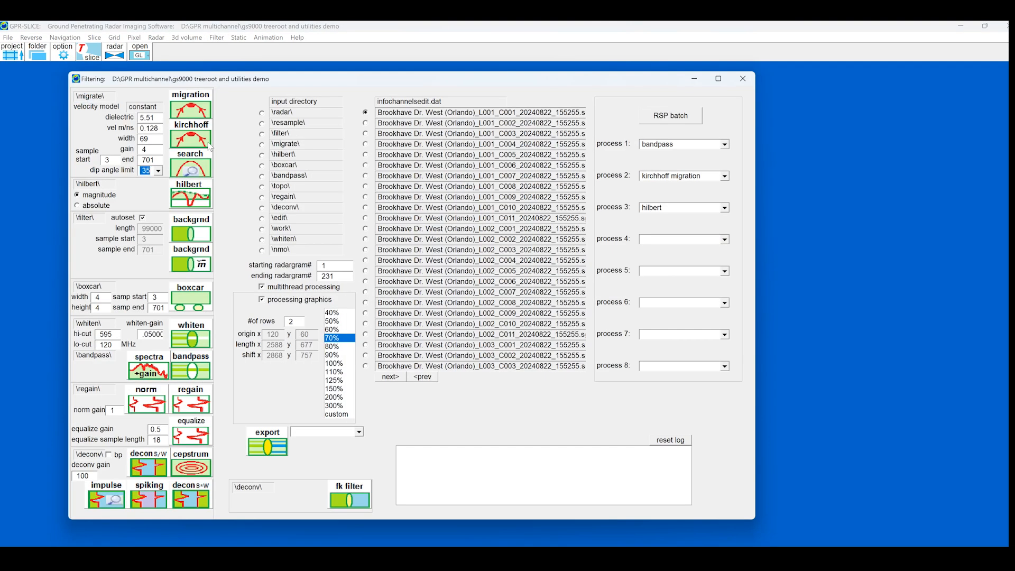
pyautogui.click(264, 221)
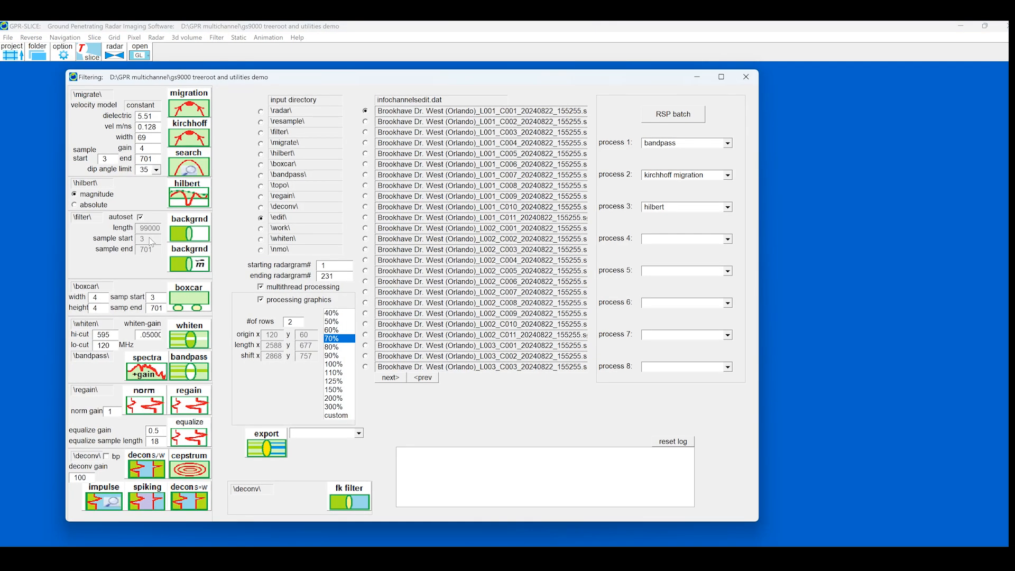
pyautogui.click(194, 234)
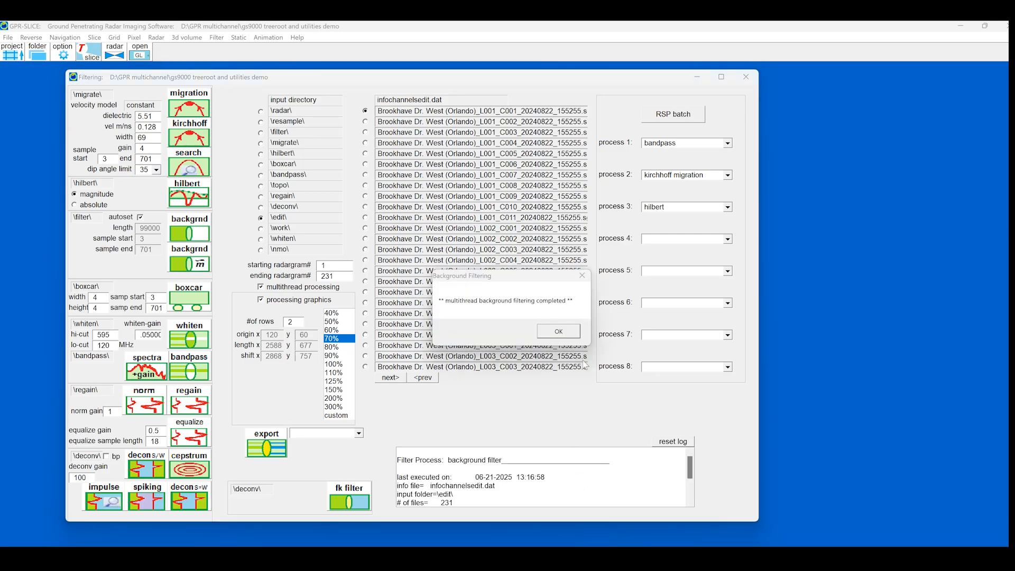
pyautogui.click(558, 333)
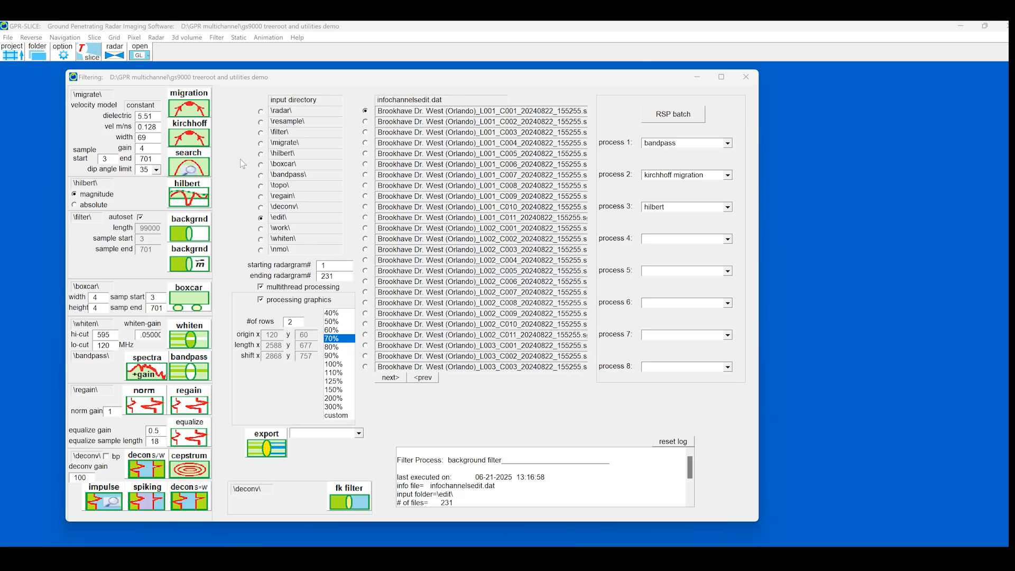
# Open the bandpass filter settings for the \filter\ radargrams and generate an AGC gain curve.
pyautogui.click(264, 134)
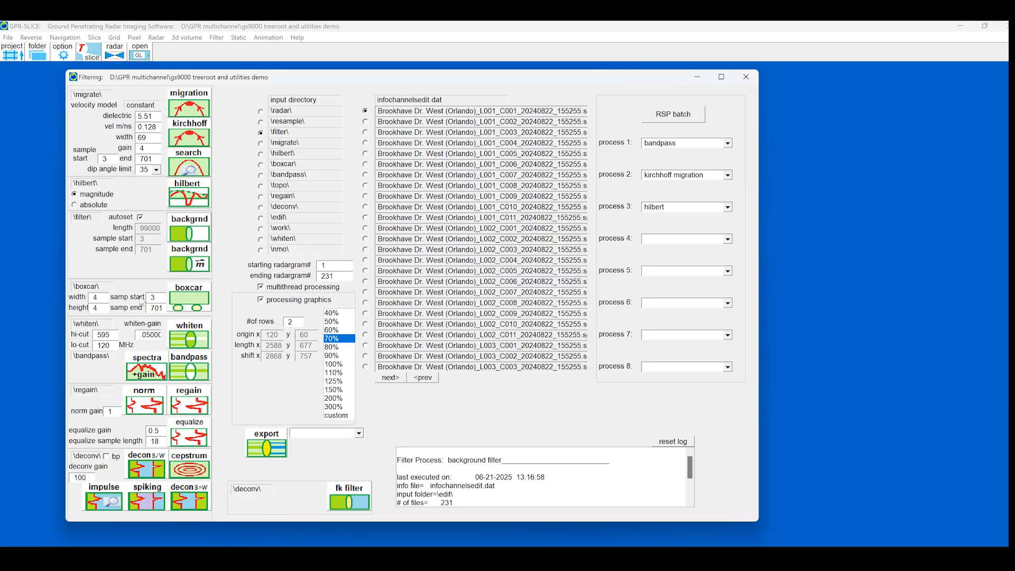
pyautogui.click(146, 372)
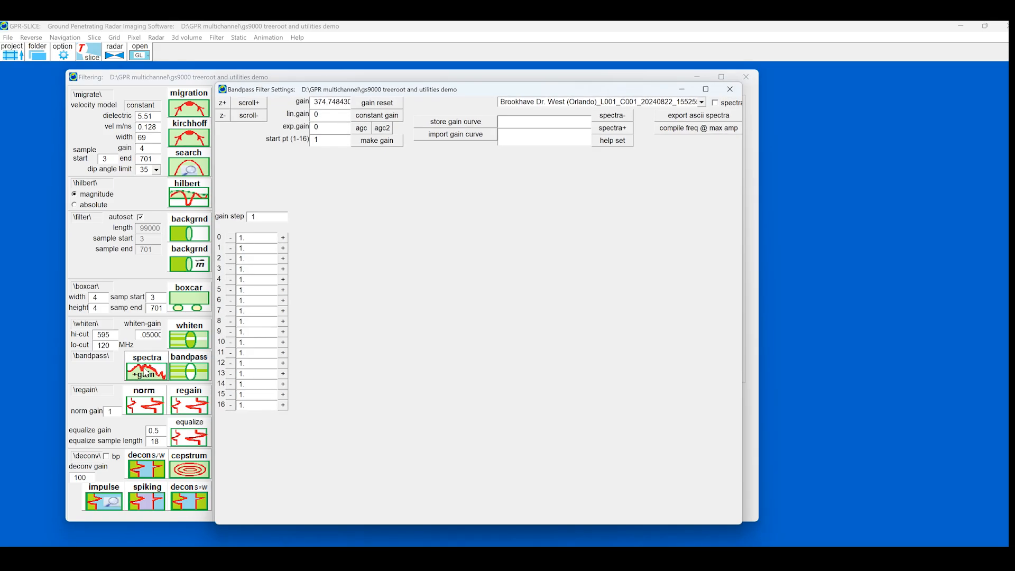
pyautogui.click(356, 126)
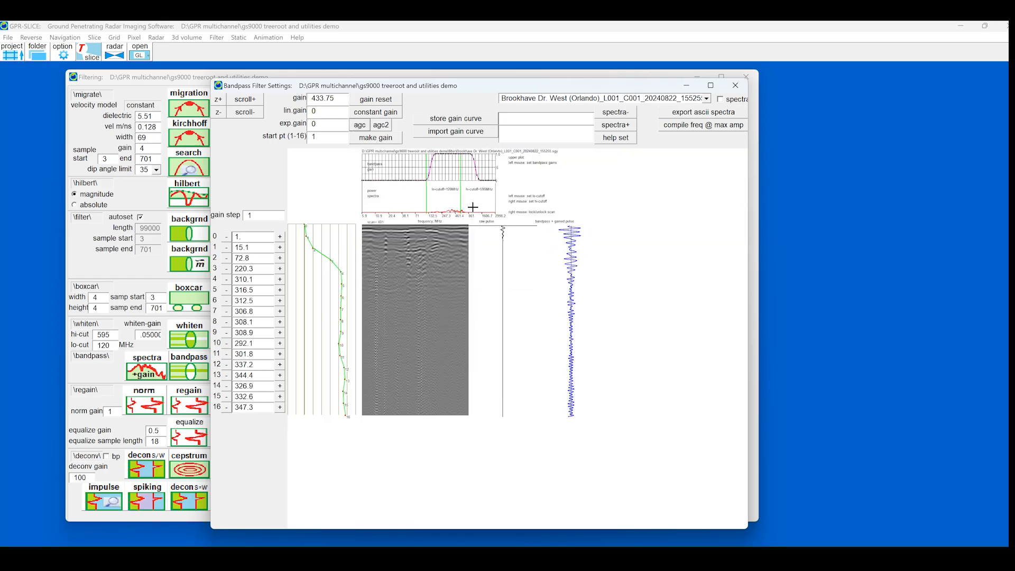
# Raise the bandpass high cutoff and preview its effect on radargram L001_C004.
pyautogui.rightClick(472, 202)
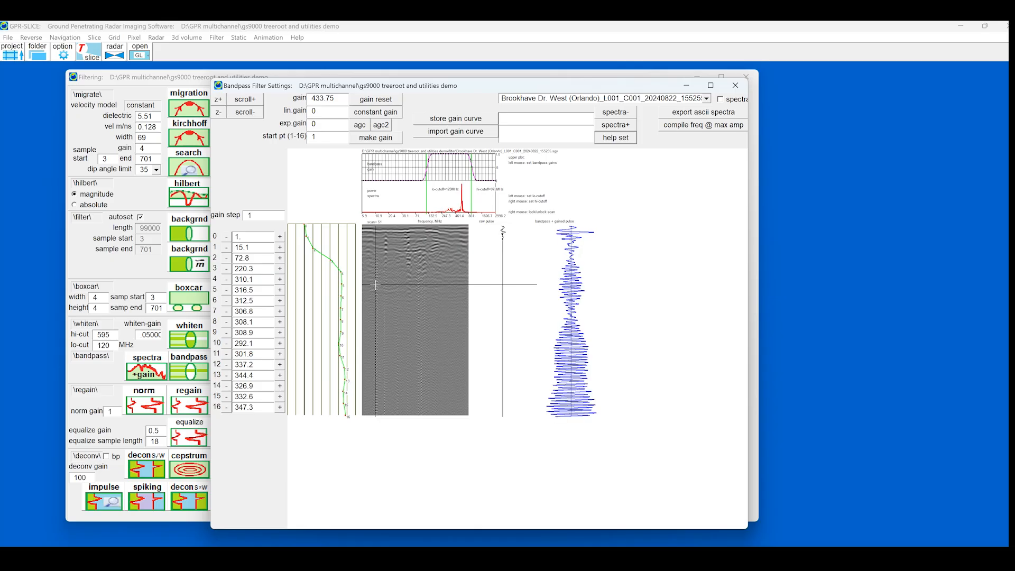
pyautogui.click(706, 99)
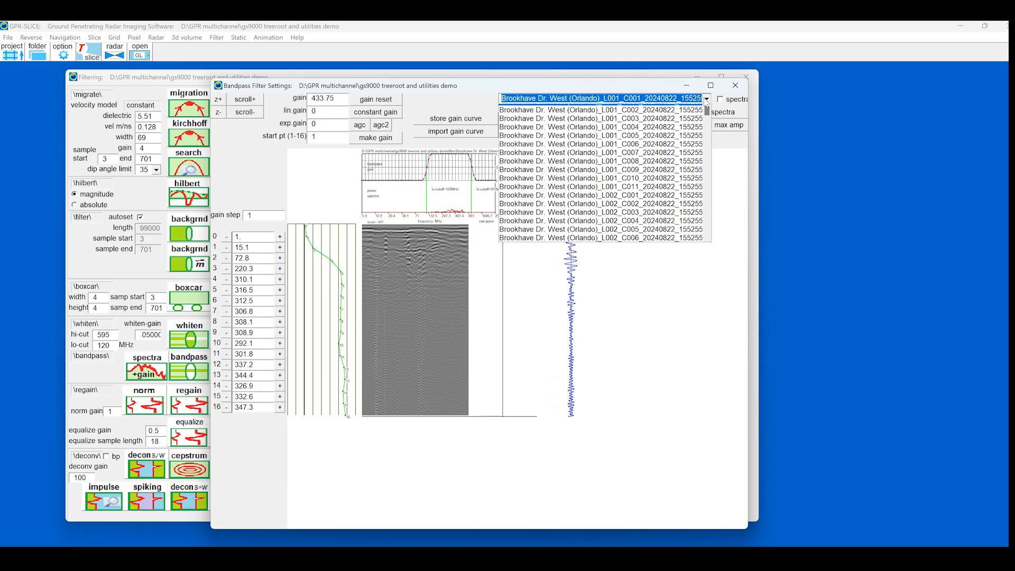
pyautogui.click(661, 125)
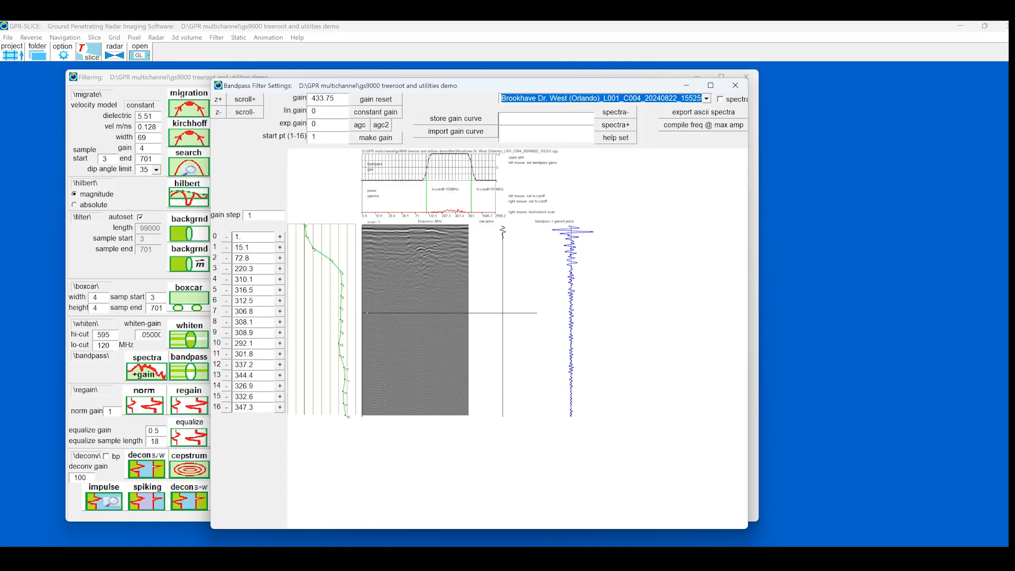
# Load radargram L005_C006 in the bandpass settings and regenerate the AGC gain curve from it.
pyautogui.click(707, 98)
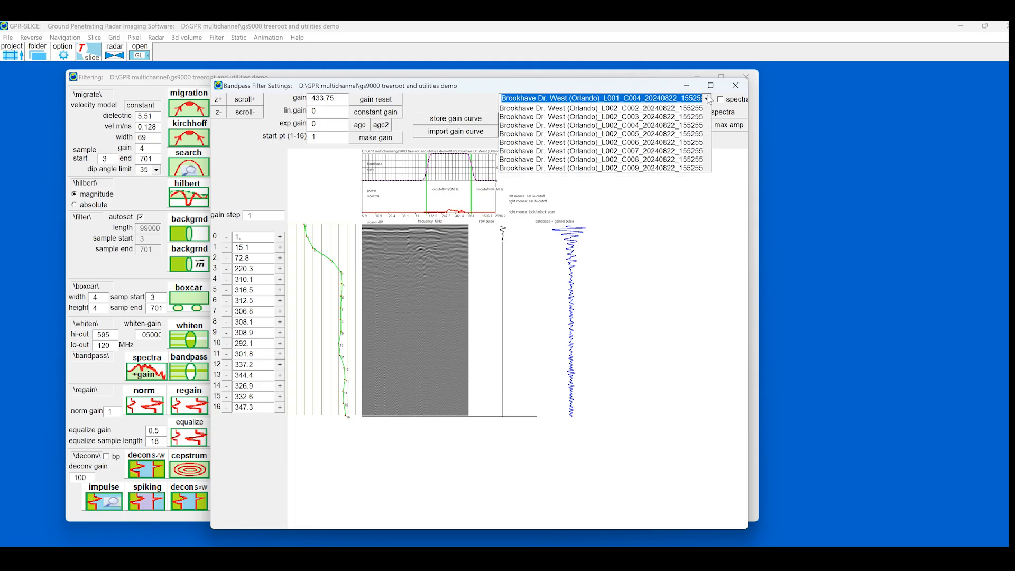
pyautogui.scroll(-13, 637, 143)
pyautogui.click(623, 193)
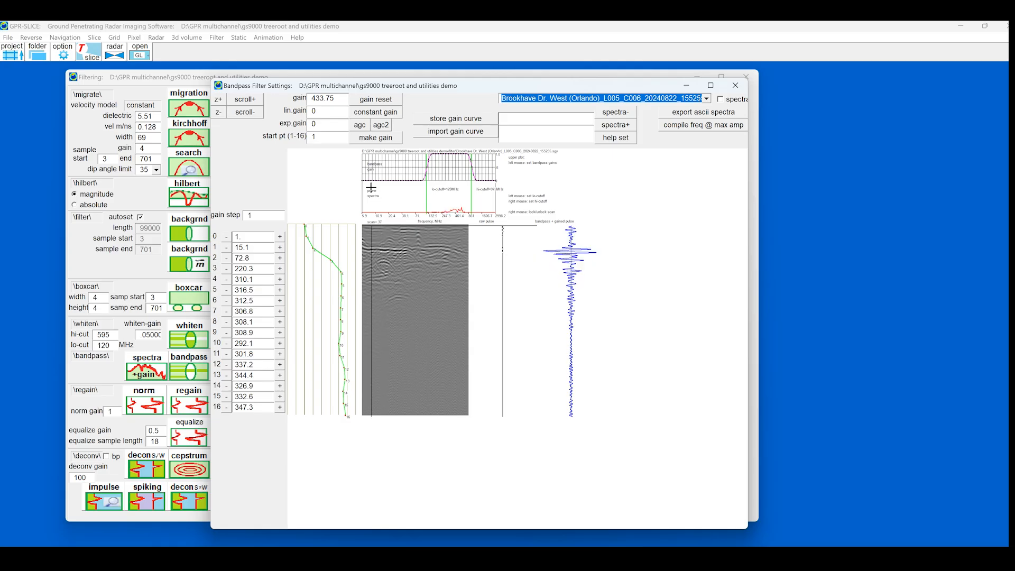
pyautogui.click(360, 125)
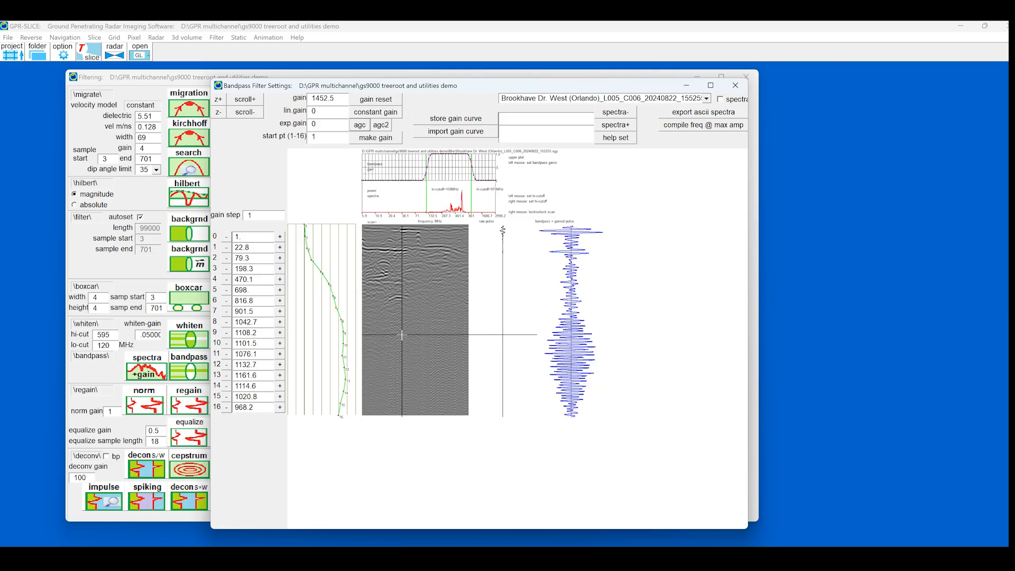
# Set the bandpass high cutoff to 578 MHz and check the result on radargram L009_C003.
pyautogui.rightClick(460, 204)
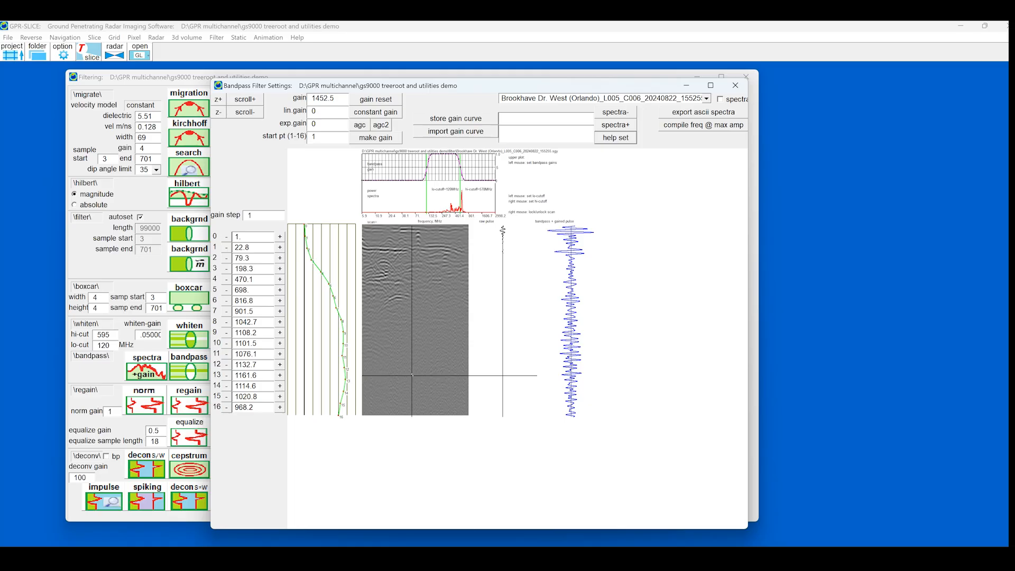
pyautogui.rightClick(460, 206)
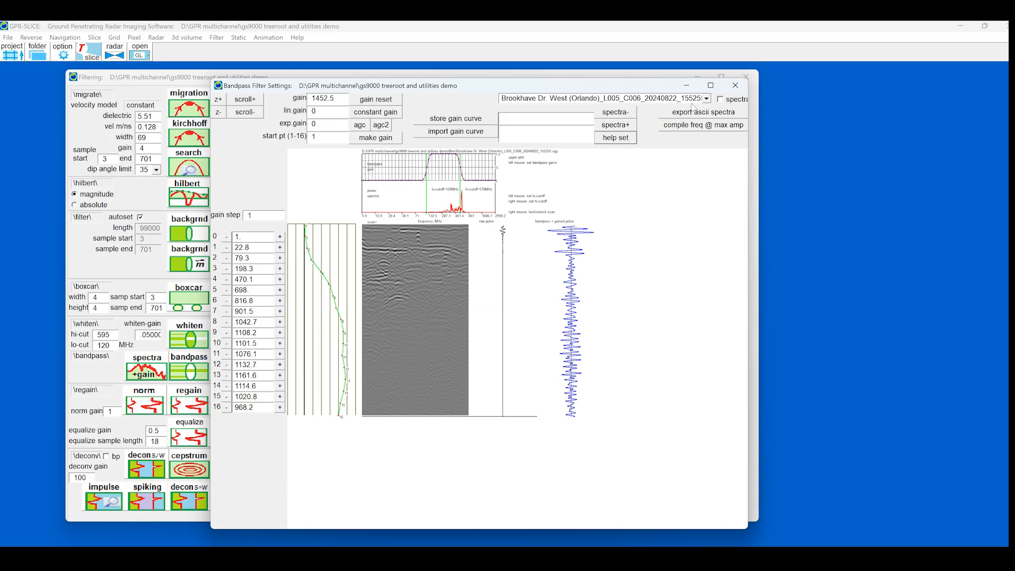
pyautogui.click(706, 98)
pyautogui.scroll(-2, 570, 238)
pyautogui.click(578, 228)
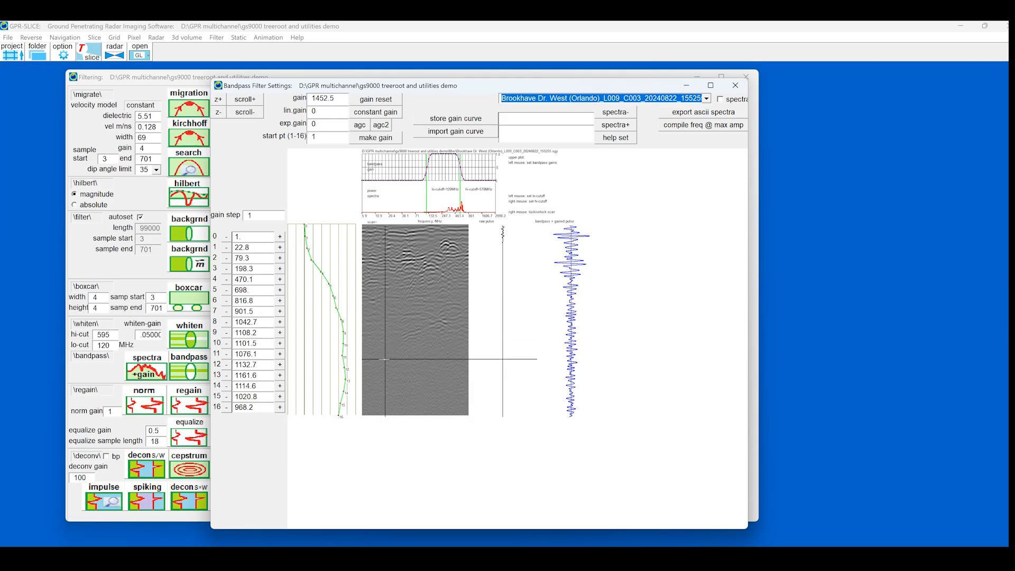
# Close the bandpass settings and run the bandpass filter on the \filter\ radargrams.
pyautogui.click(731, 85)
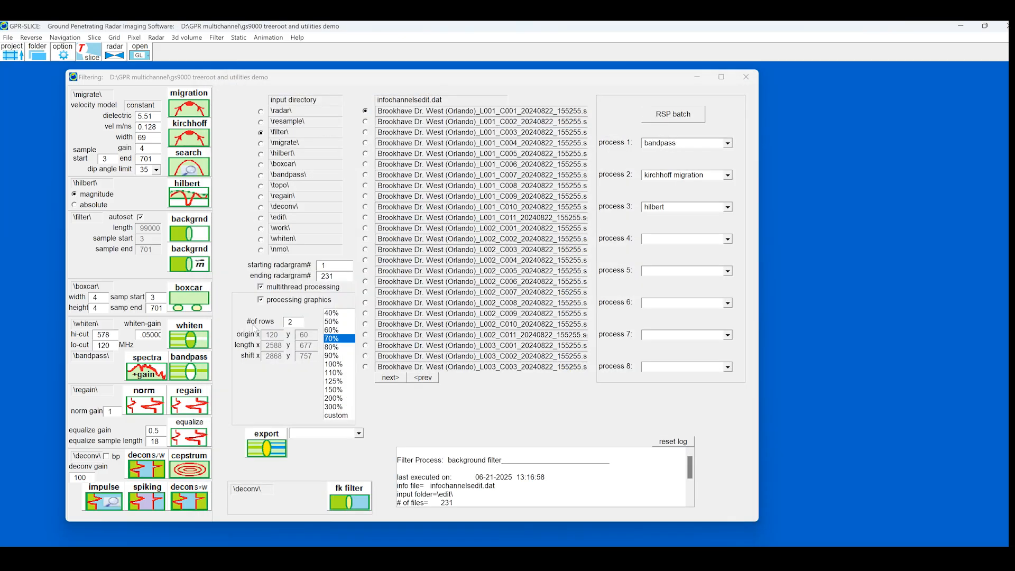
pyautogui.click(194, 363)
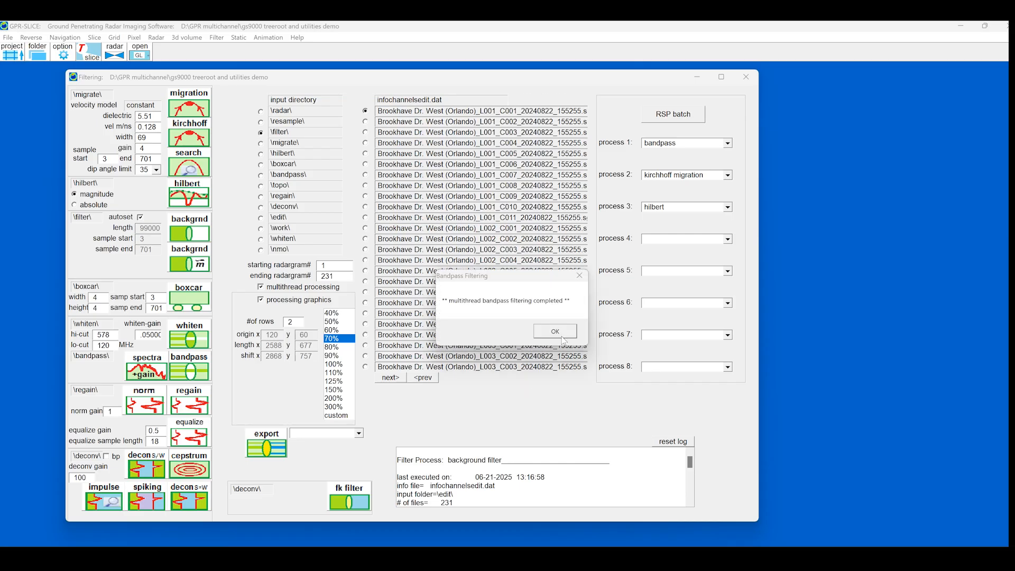
pyautogui.click(555, 331)
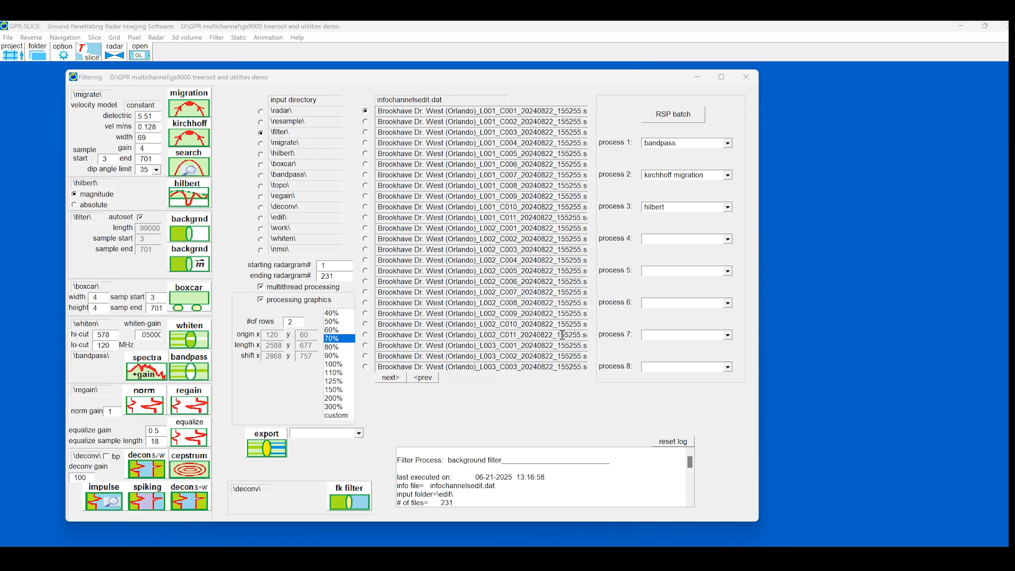
# Open the hyperbola search for the \bandpass\ radargrams and redraw the profile at 4000 pixels wide.
pyautogui.click(261, 176)
pyautogui.click(190, 169)
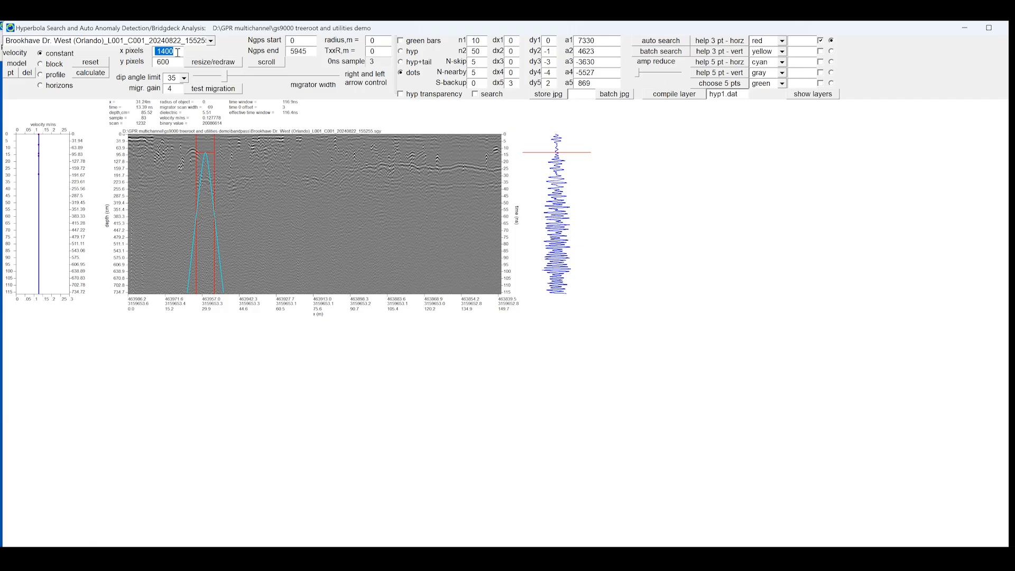
pyautogui.write('4')
pyautogui.click(215, 62)
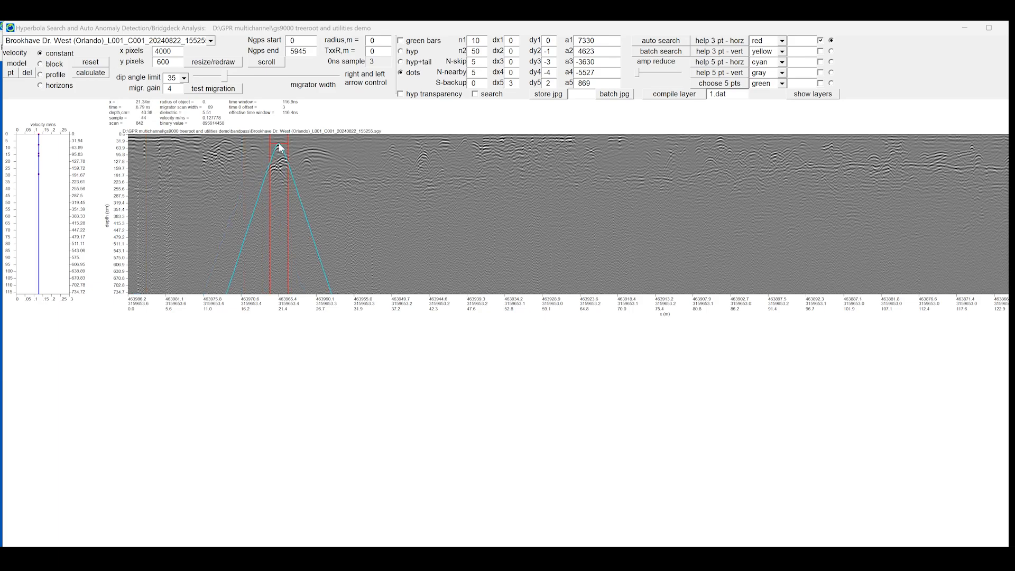
# Fit the velocity hyperbola to the reflection near x = 21 m, ending at about 0.156 m/ns.
pyautogui.press('Right')
pyautogui.press('Right')
pyautogui.press('Right')
pyautogui.press('Right')
pyautogui.press('Right')
pyautogui.press('Right')
pyautogui.press('Right')
pyautogui.press('Right')
pyautogui.press('Right')
pyautogui.press('Right')
pyautogui.press('Right')
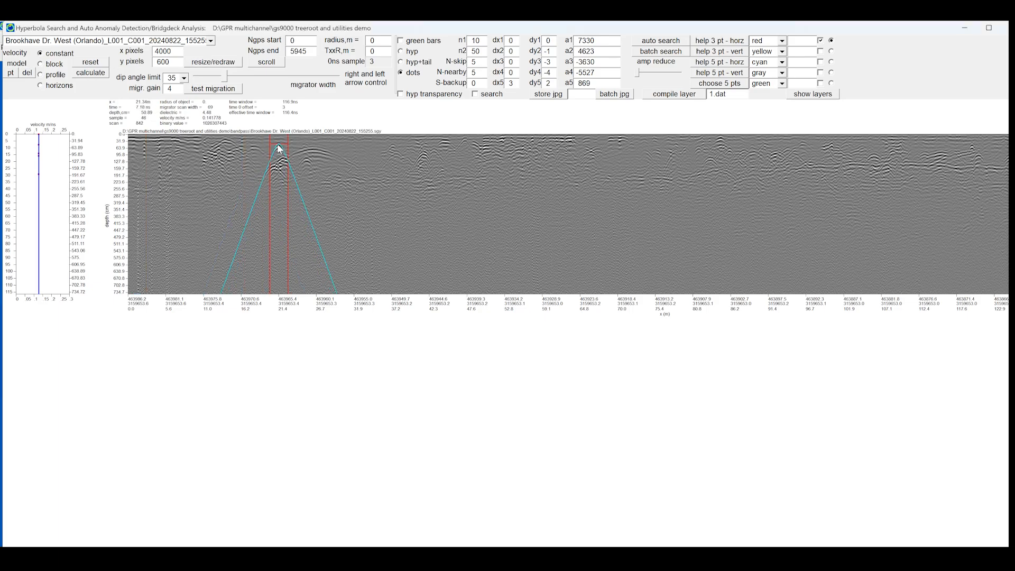
pyautogui.press('Right')
pyautogui.press('Right')
pyautogui.press('Right')
pyautogui.press('Right')
pyautogui.press('Right')
pyautogui.press('Right')
pyautogui.press('Right')
pyautogui.press('Right')
pyautogui.press('Left')
pyautogui.press('Left')
pyautogui.press('Left')
pyautogui.press('Left')
pyautogui.press('Left')
pyautogui.press('Left')
pyautogui.press('Left')
pyautogui.press('Left')
pyautogui.press('Left')
pyautogui.press('Left')
pyautogui.press('Right')
pyautogui.press('Right')
pyautogui.press('Right')
pyautogui.press('Right')
pyautogui.press('Right')
pyautogui.press('Right')
pyautogui.press('Right')
pyautogui.press('Right')
pyautogui.press('Right')
pyautogui.press('Right')
pyautogui.press('Left')
pyautogui.press('Left')
pyautogui.press('Left')
pyautogui.press('Left')
pyautogui.press('Left')
pyautogui.press('Right')
pyautogui.press('Right')
pyautogui.press('Right')
pyautogui.press('Right')
pyautogui.press('Right')
# Set the migrator width to 85, run a test migration to compare with the profile, and close the hyperbola search.
pyautogui.moveTo(227, 79); pyautogui.dragTo(223, 81)
pyautogui.click(211, 88)
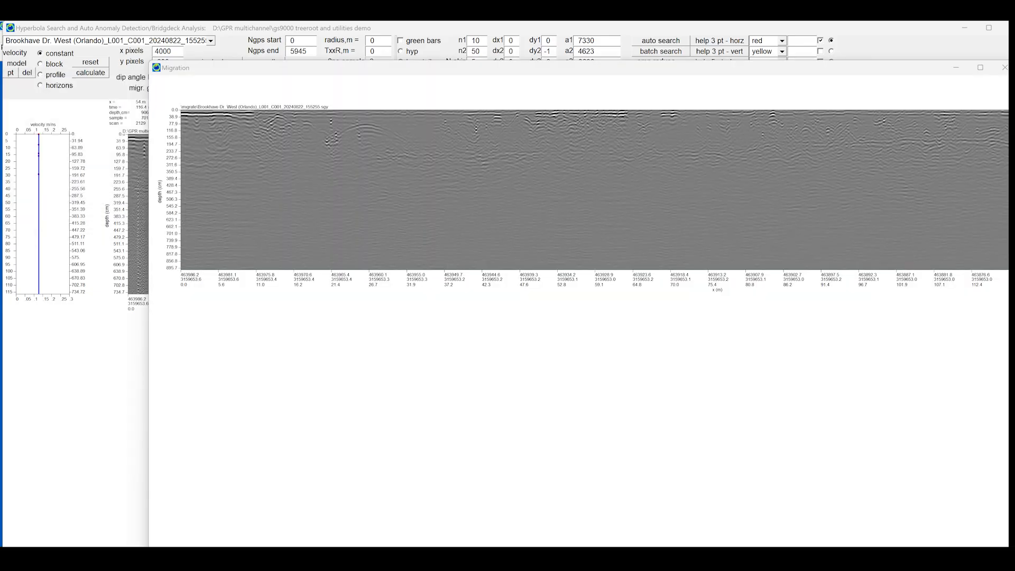
pyautogui.moveTo(548, 71); pyautogui.dragTo(516, 228)
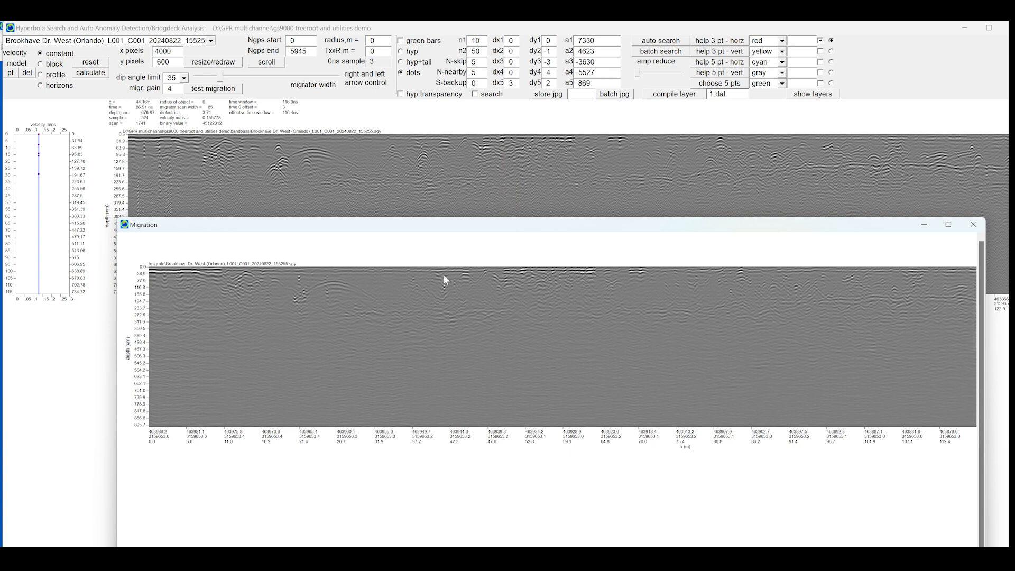
pyautogui.click(974, 224)
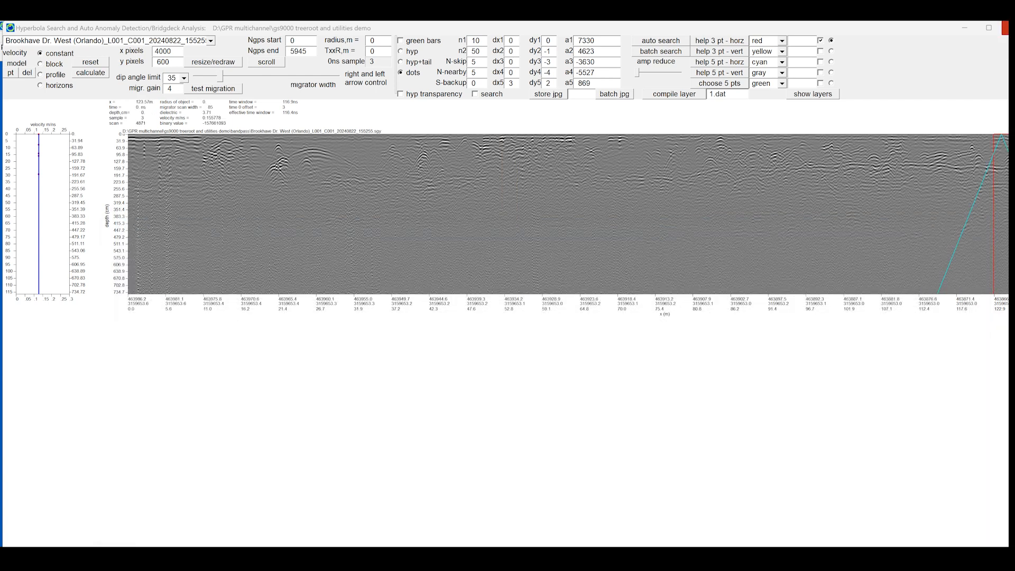
pyautogui.click(1006, 28)
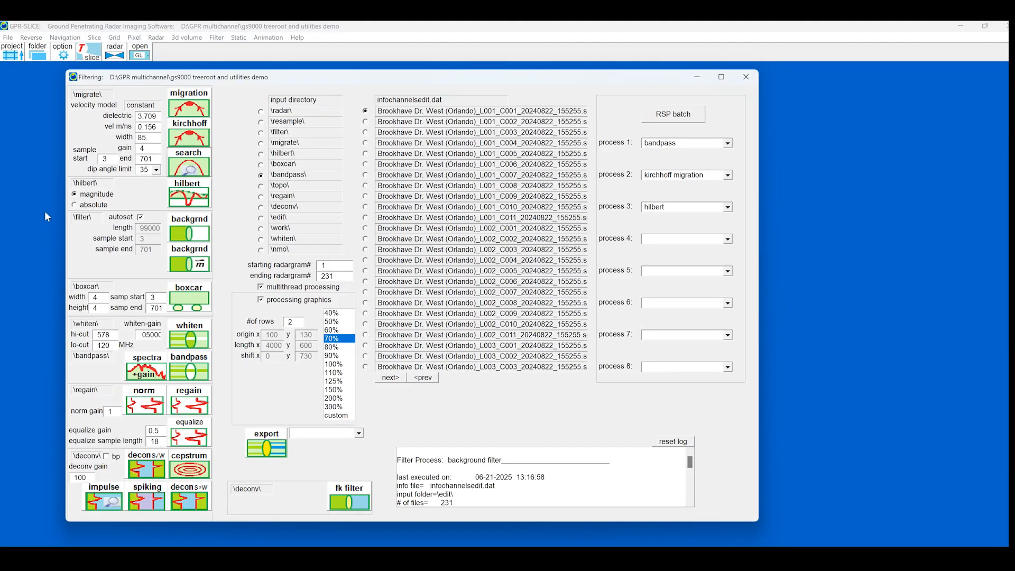
# Run Kirchhoff migration on the \bandpass\ radargrams and the Hilbert transform on the \migrate\ radargrams.
pyautogui.click(184, 137)
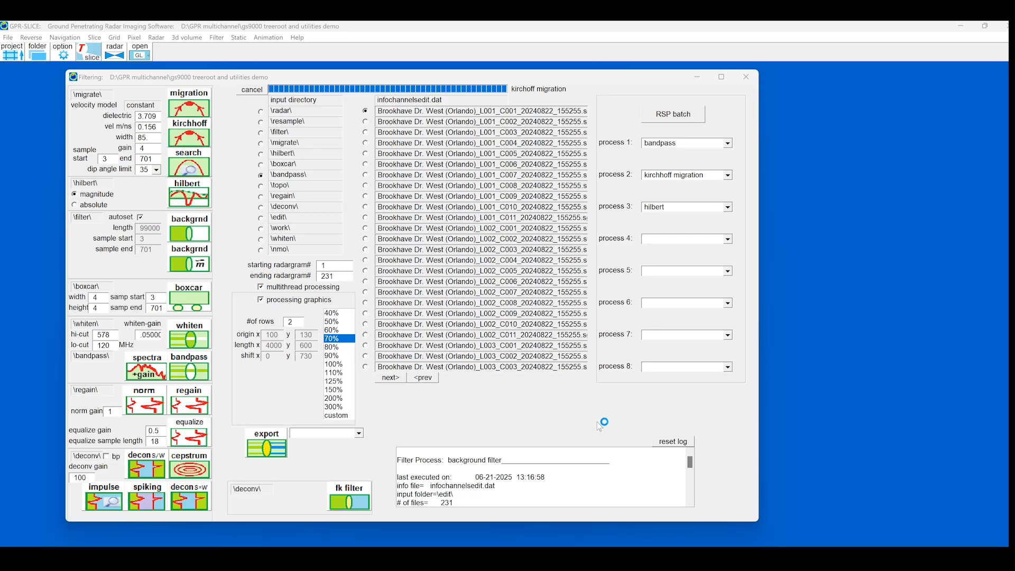
pyautogui.click(552, 333)
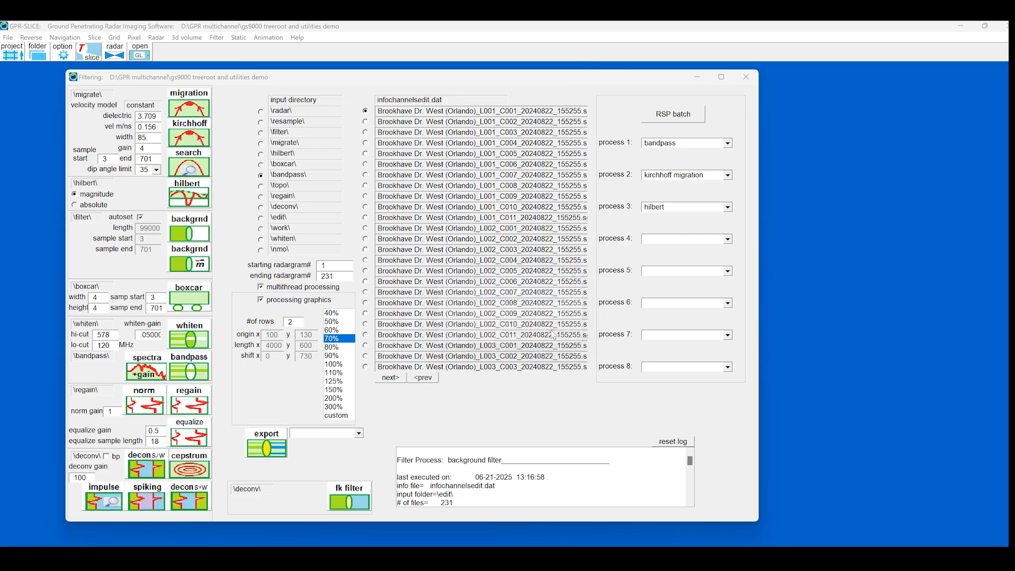
pyautogui.click(261, 143)
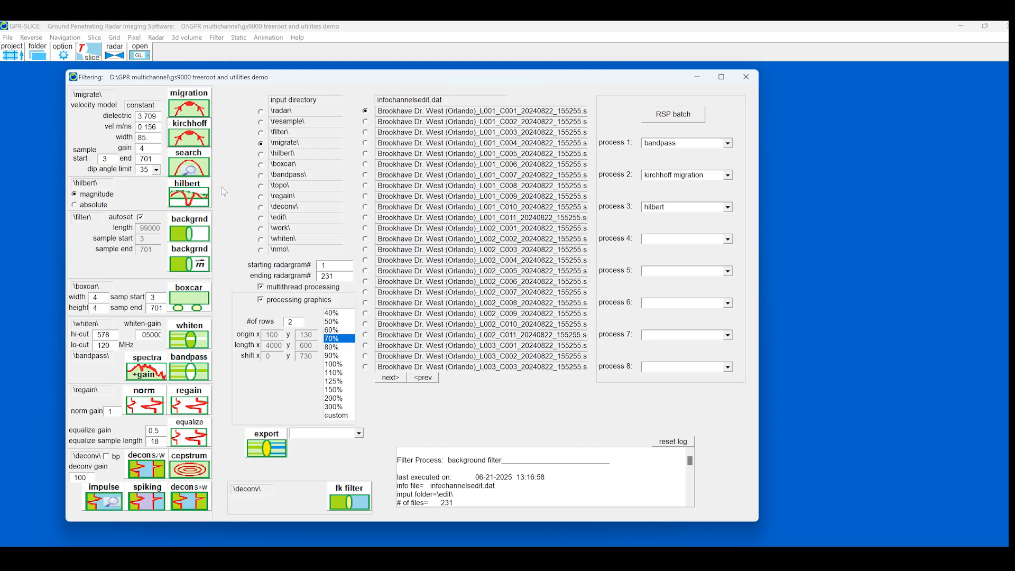
pyautogui.click(192, 199)
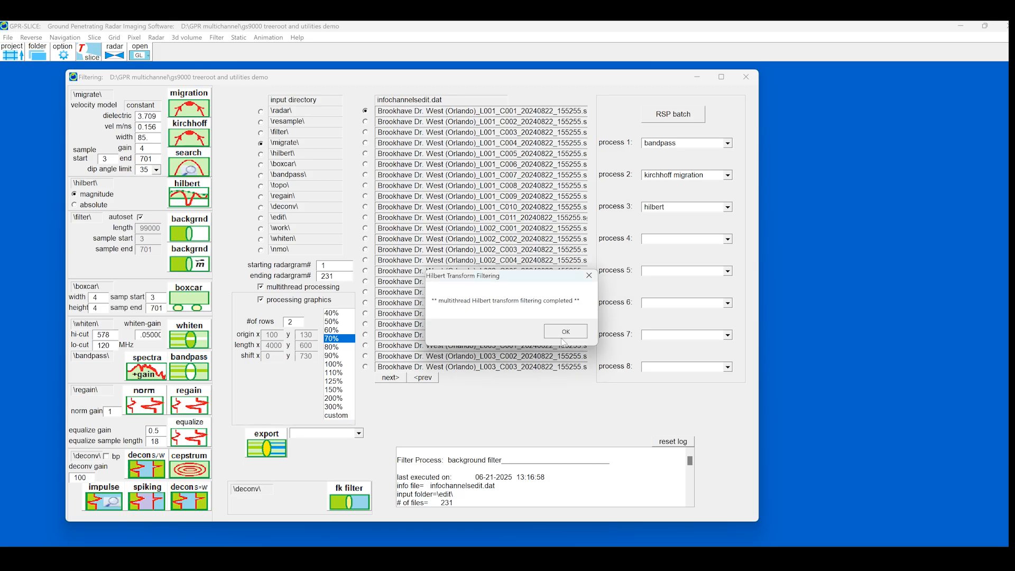
pyautogui.click(564, 342)
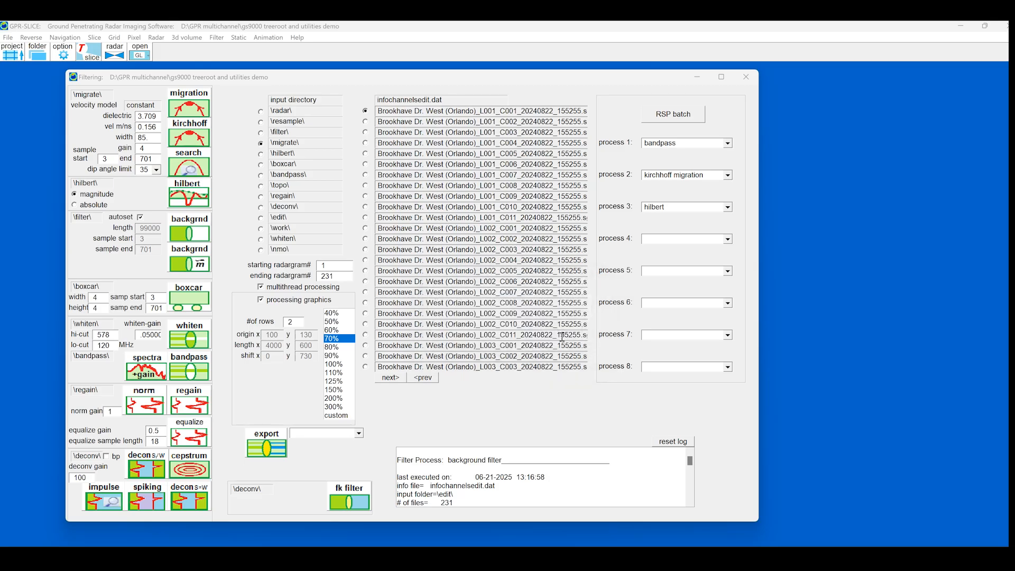
pyautogui.click(747, 77)
# Open the 2D radargram display and select the \filter\, \migrate\, \hilbert\, \bandpass\ and \edit\ folders instead of \radar\.
pyautogui.click(121, 59)
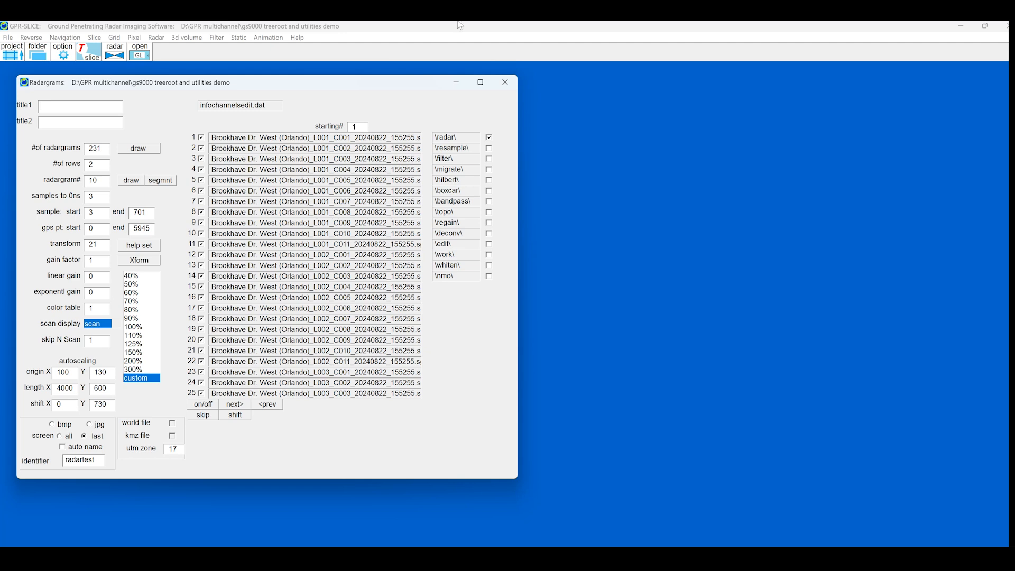
pyautogui.click(488, 138)
pyautogui.click(489, 180)
pyautogui.click(489, 202)
pyautogui.click(489, 244)
# Draw 1 radargram from each selected folder in 1 row at 70% scale.
pyautogui.moveTo(103, 150); pyautogui.dragTo(3, 155)
pyautogui.write('1')
pyautogui.doubleClick(92, 166)
pyautogui.write('1')
pyautogui.click(133, 302)
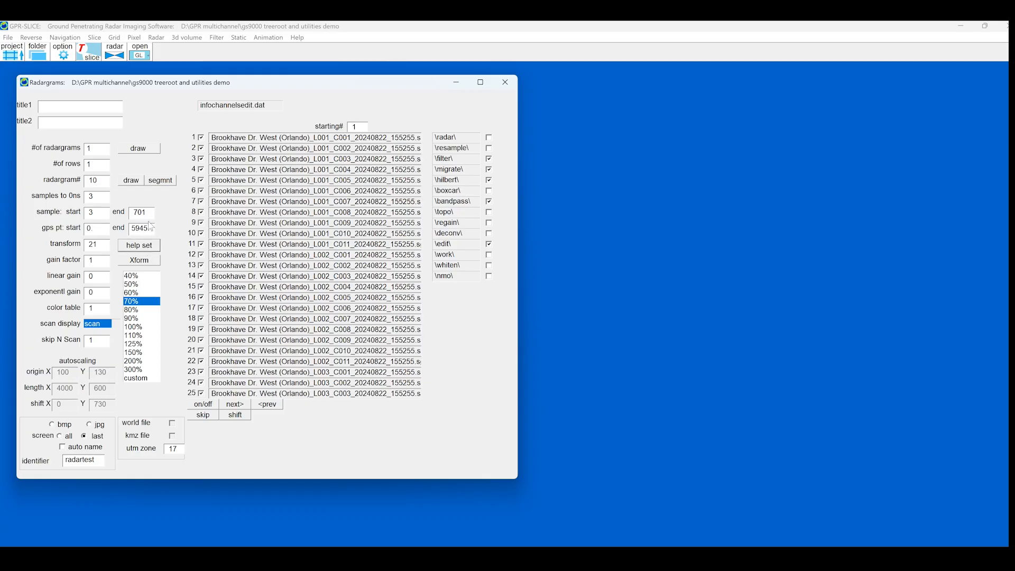
pyautogui.click(139, 150)
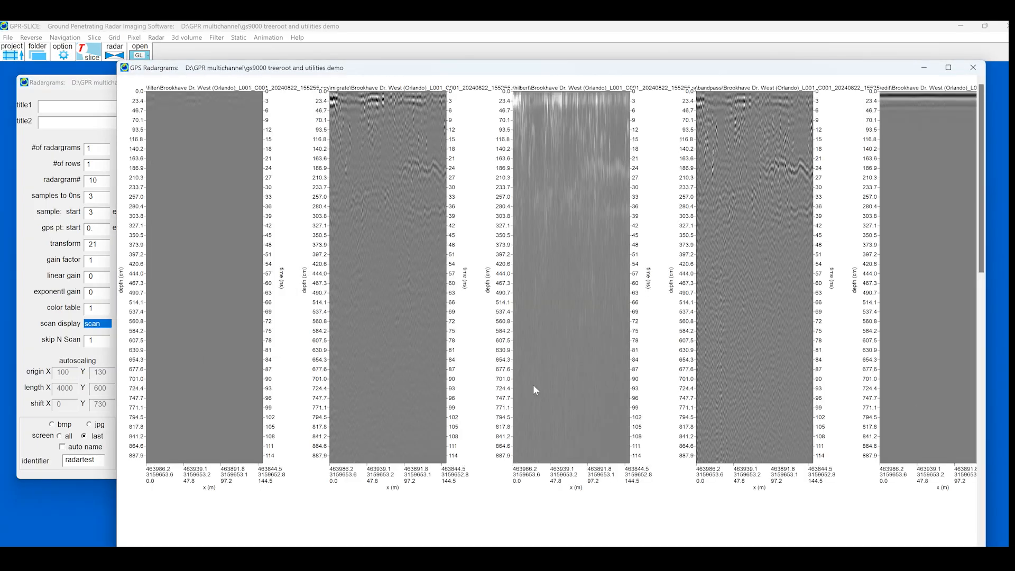
# Redraw the radargram from each selected folder in 5 rows to compare the processing stages.
pyautogui.click(973, 67)
pyautogui.click(99, 164)
pyautogui.write('5')
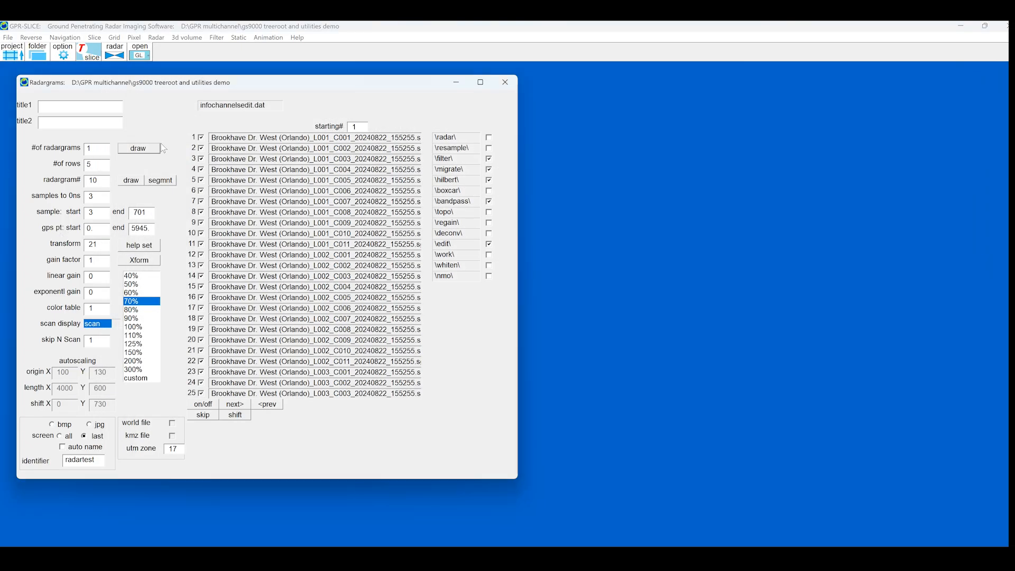
pyautogui.click(144, 152)
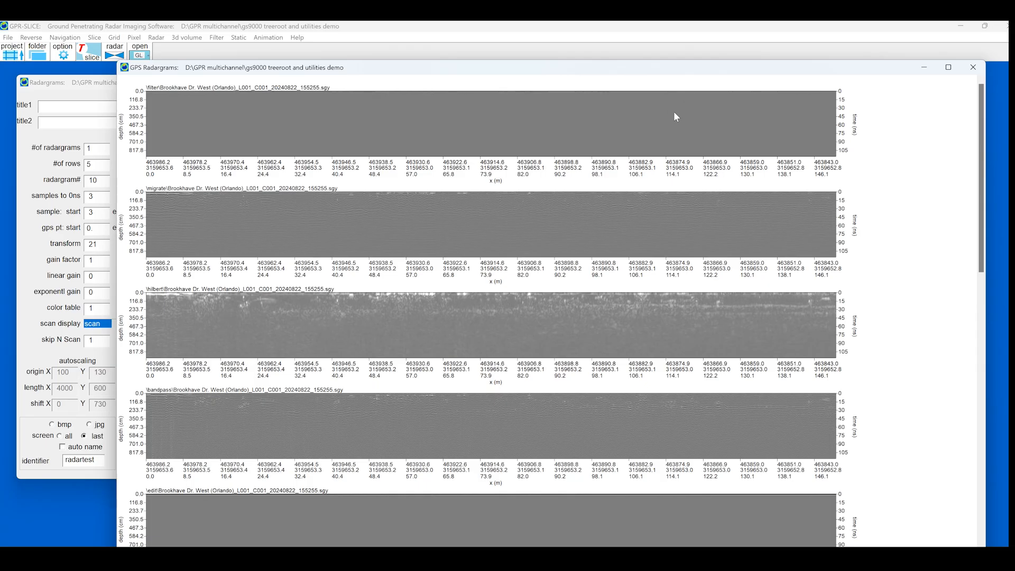
pyautogui.click(973, 67)
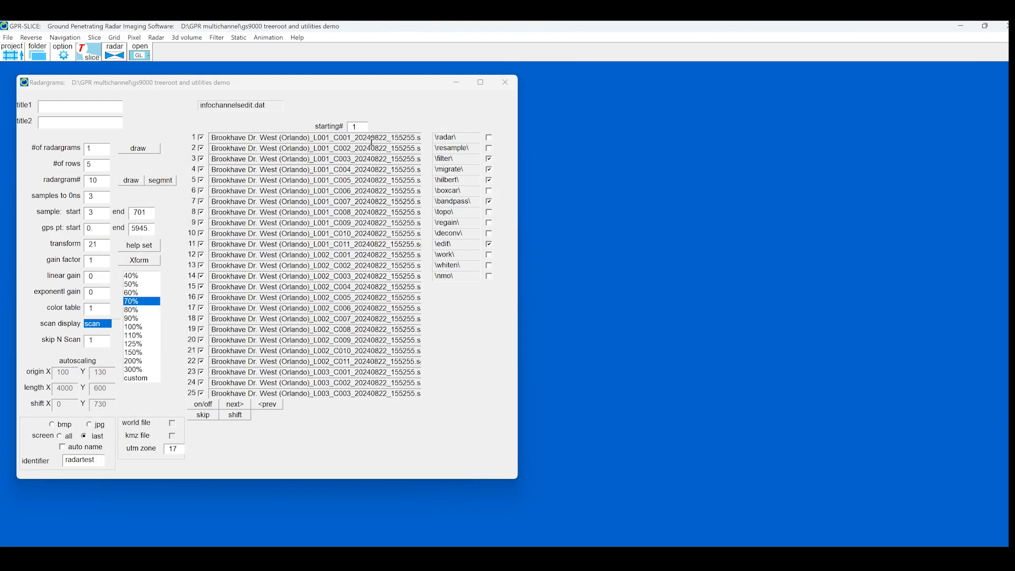
# Draw 3 radargrams for each processing stage in the 5-row layout, and close the radargram display.
pyautogui.click(98, 148)
pyautogui.press('BackSpace')
pyautogui.write('3')
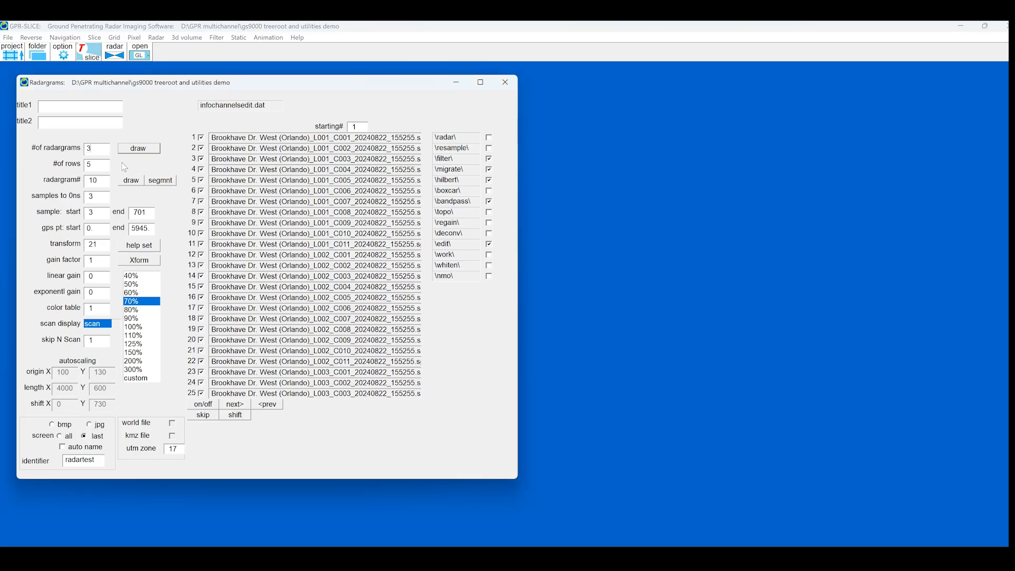
pyautogui.click(139, 150)
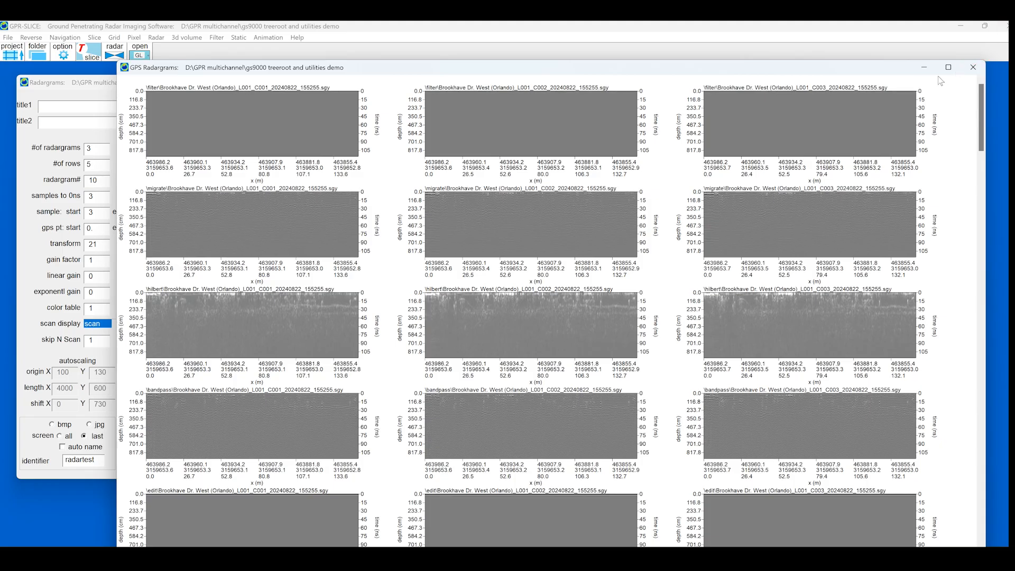
pyautogui.click(973, 67)
pyautogui.click(501, 86)
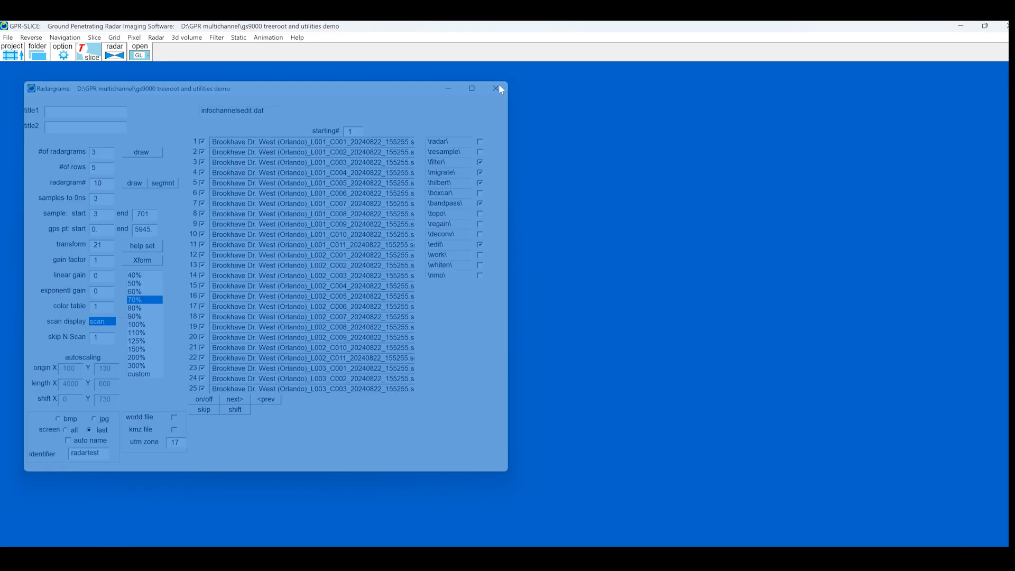
# Open the multichannel 3D radargram pulse volume generation, take \hilbert\ as input directory and name the 3D file h.dat.
pyautogui.click(156, 37)
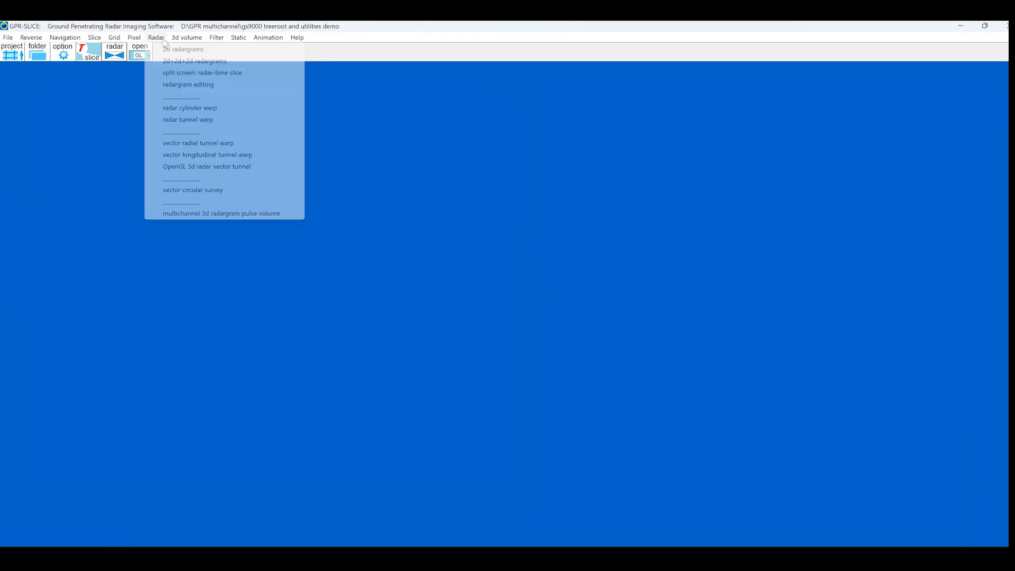
pyautogui.click(217, 215)
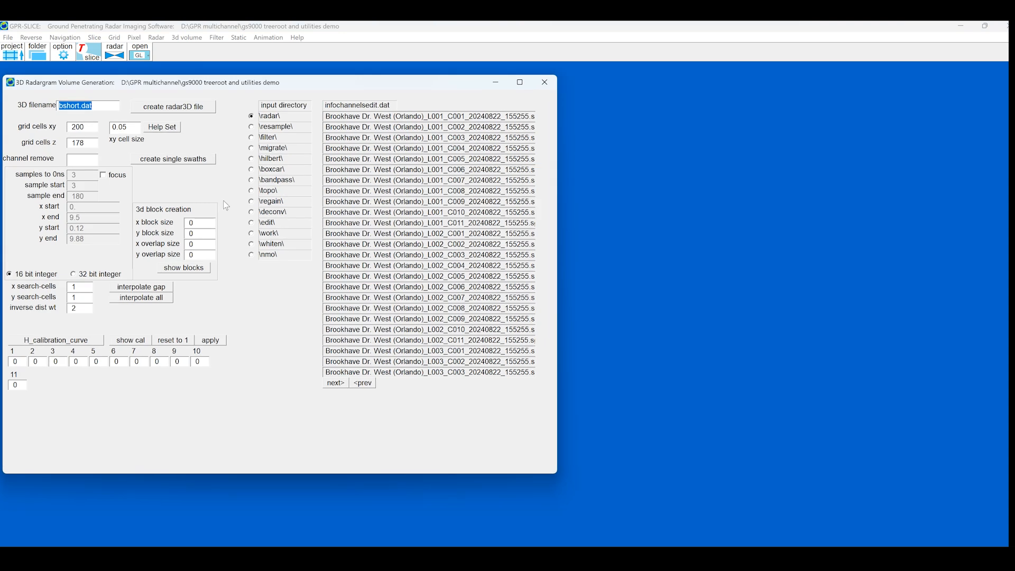
pyautogui.click(251, 159)
pyautogui.moveTo(80, 106); pyautogui.dragTo(41, 108)
pyautogui.write('h')
# Set the xy cell size to 0.075 and let the help function fill in the grid dimensions for the volume.
pyautogui.press('BackSpace')
pyautogui.write('75')
pyautogui.click(162, 127)
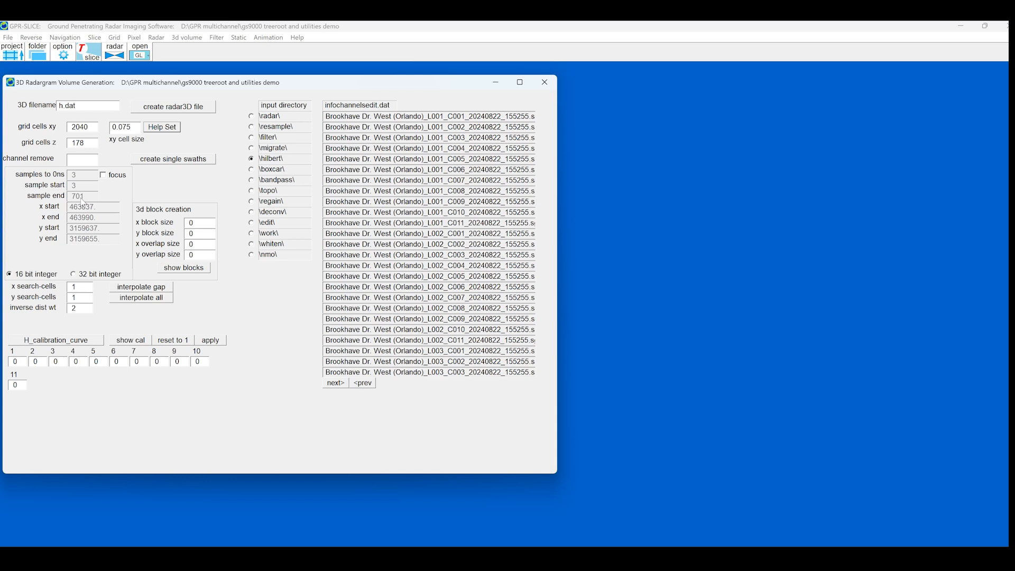
# Unlock the focus range, limit the volume to sample end 350 with 175 grid cells in z, and lock the range again.
pyautogui.click(104, 175)
pyautogui.moveTo(86, 197); pyautogui.dragTo(3, 211)
pyautogui.write('350')
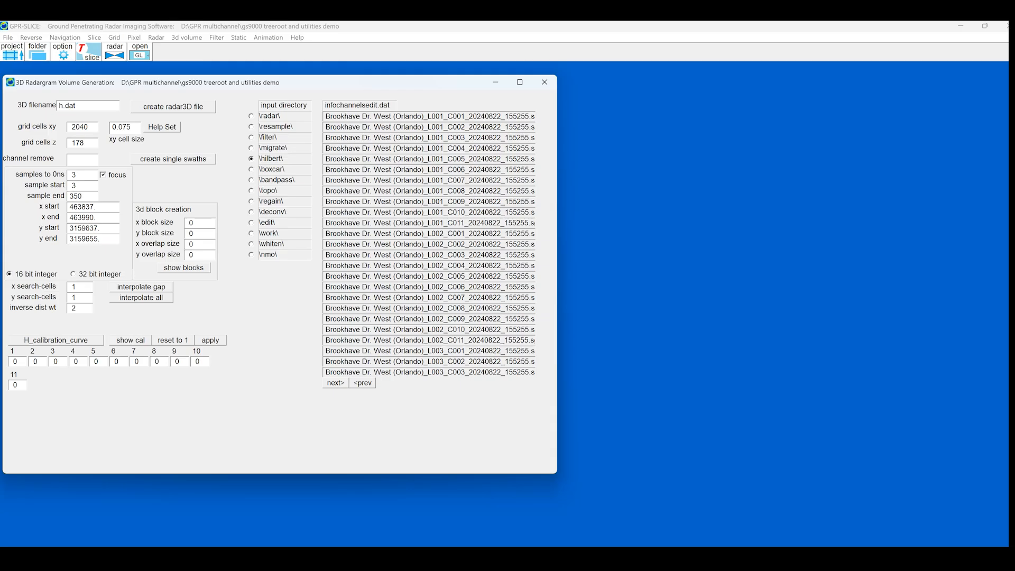
pyautogui.doubleClick(88, 143)
pyautogui.write('175')
pyautogui.click(104, 175)
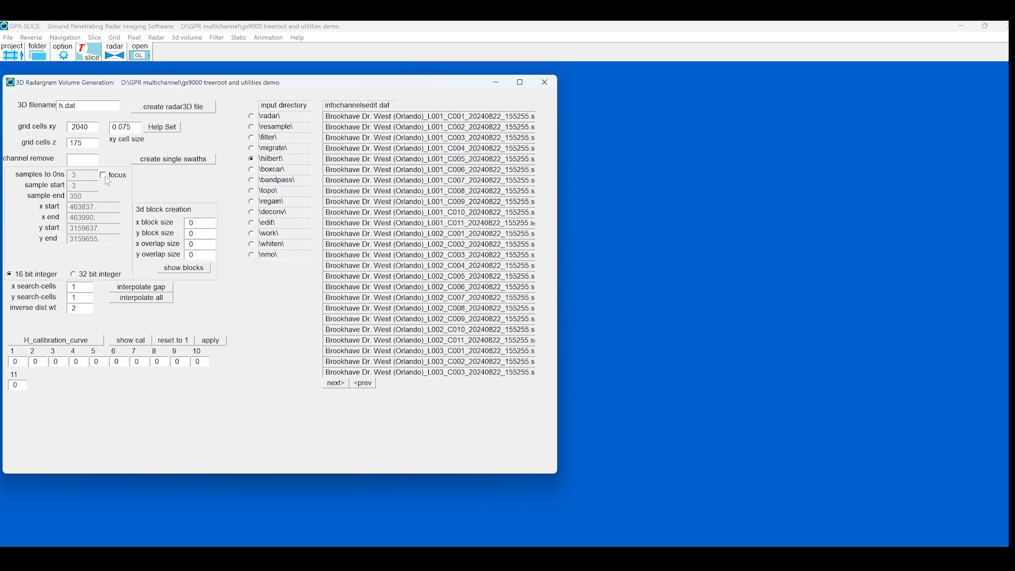
# Create the radar3D file, interpolate the whole volume and close the volume generation window.
pyautogui.click(174, 112)
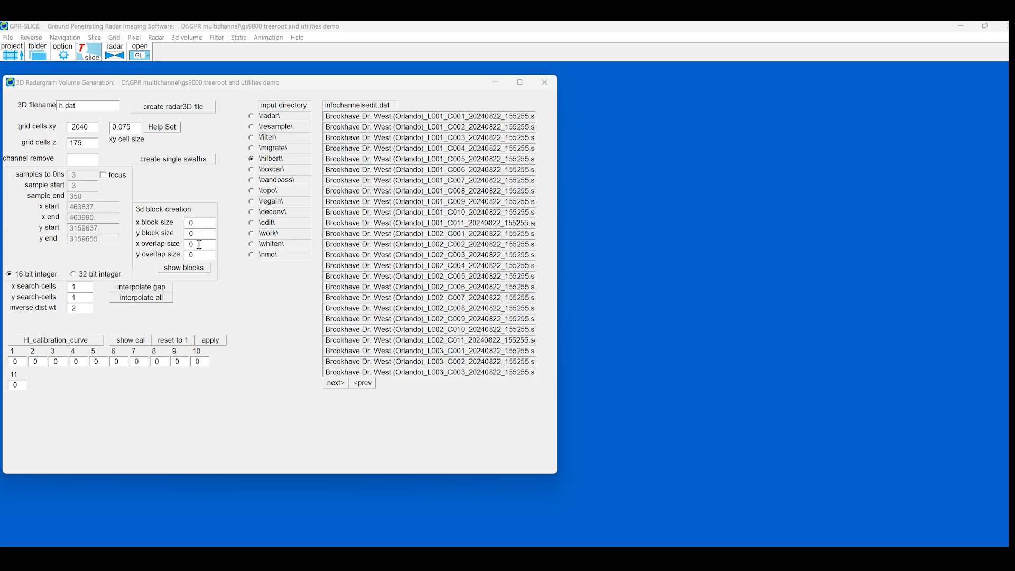
pyautogui.click(150, 299)
pyautogui.click(544, 82)
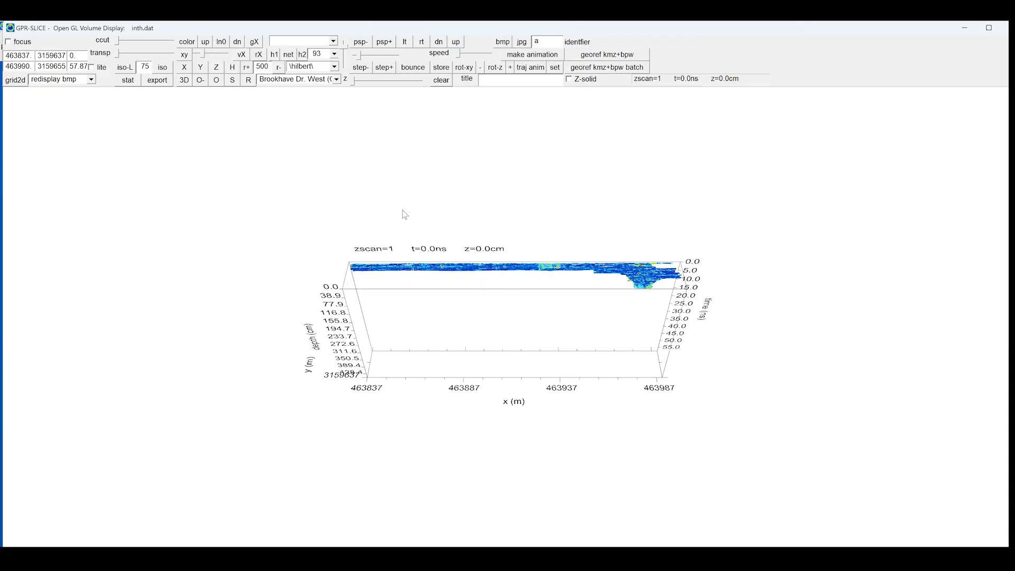
# Maximize the volume display of inth.dat and open the BMP overlay settings for adding a bmp image.
pyautogui.click(990, 29)
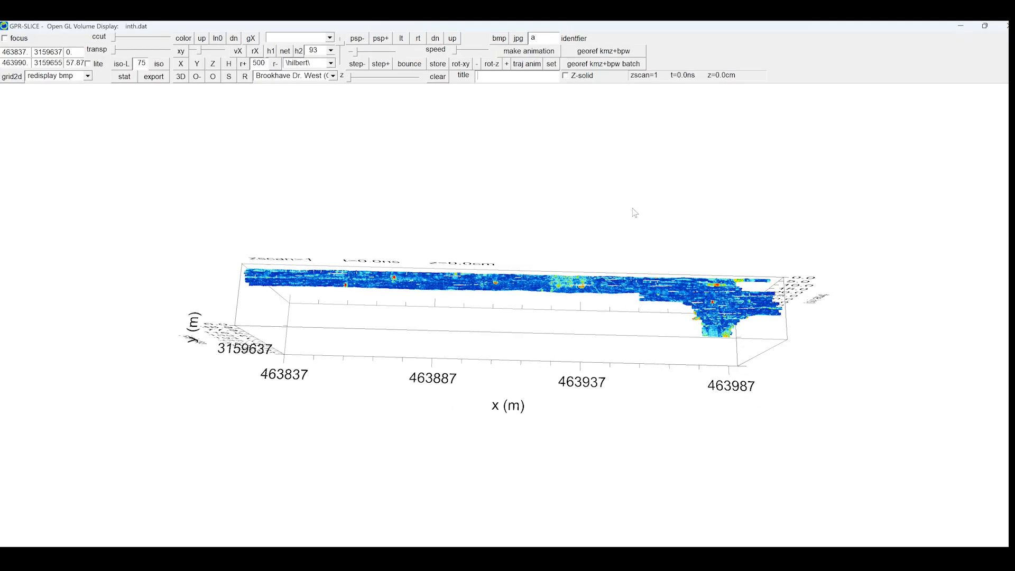
pyautogui.click(88, 76)
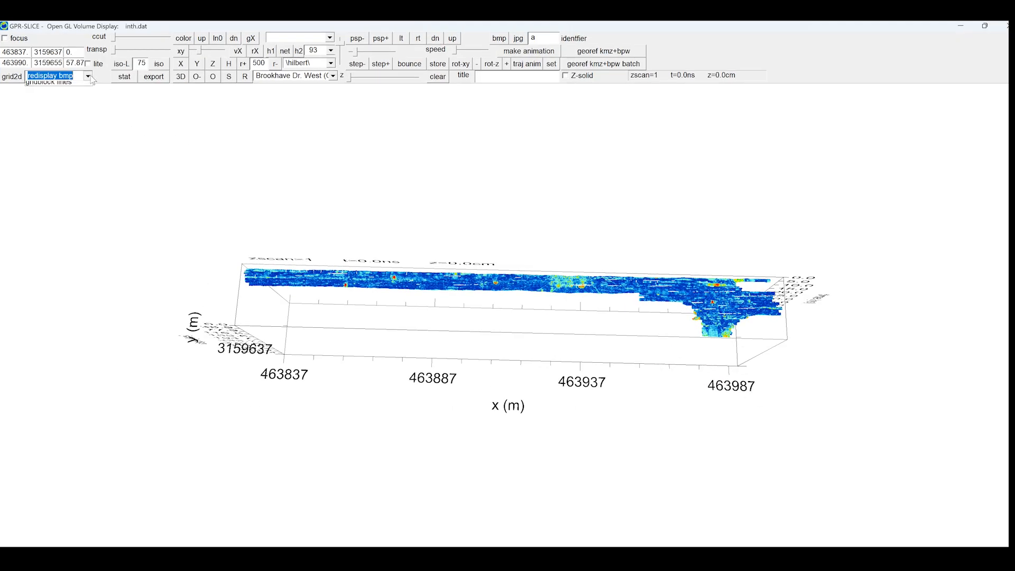
pyautogui.click(37, 93)
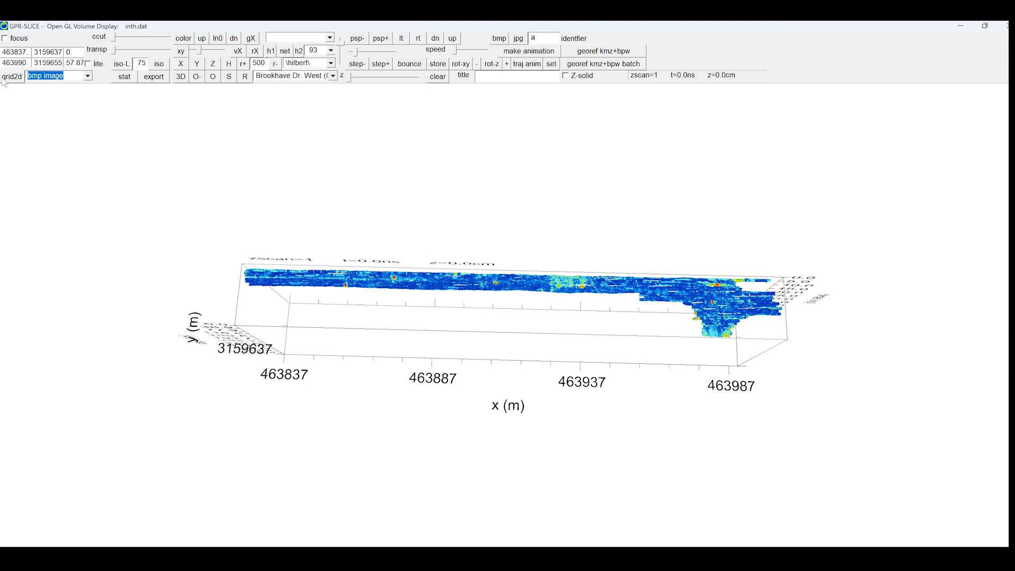
pyautogui.click(6, 79)
# Adjust the zoom level, set the image size to 1200 by 900 pixels and fetch the Google image of the site.
pyautogui.doubleClick(190, 202)
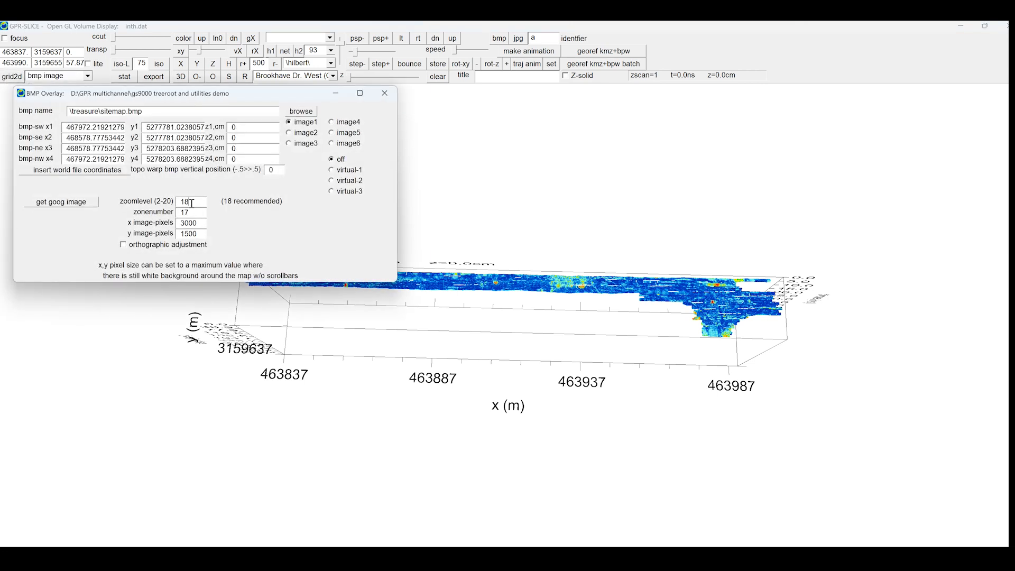
pyautogui.write('1')
pyautogui.doubleClick(198, 224)
pyautogui.write('1200')
pyautogui.doubleClick(203, 237)
pyautogui.write('900')
pyautogui.click(63, 207)
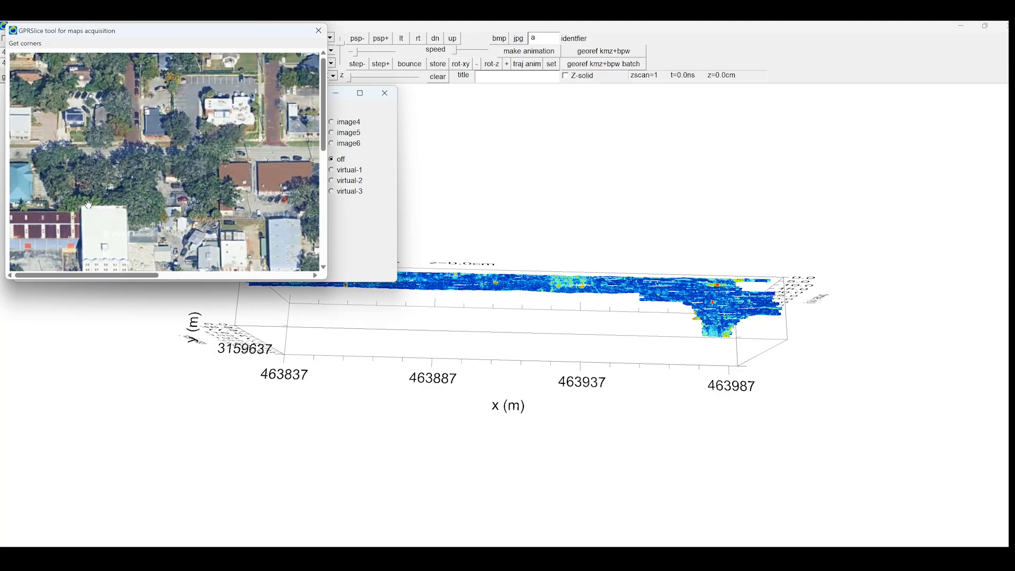
# Capture the satellite map's corner coordinates and close the map and overlay windows to place the image under the volume.
pyautogui.scroll(-1, 325, 154)
pyautogui.moveTo(323, 151); pyautogui.dragTo(313, 93)
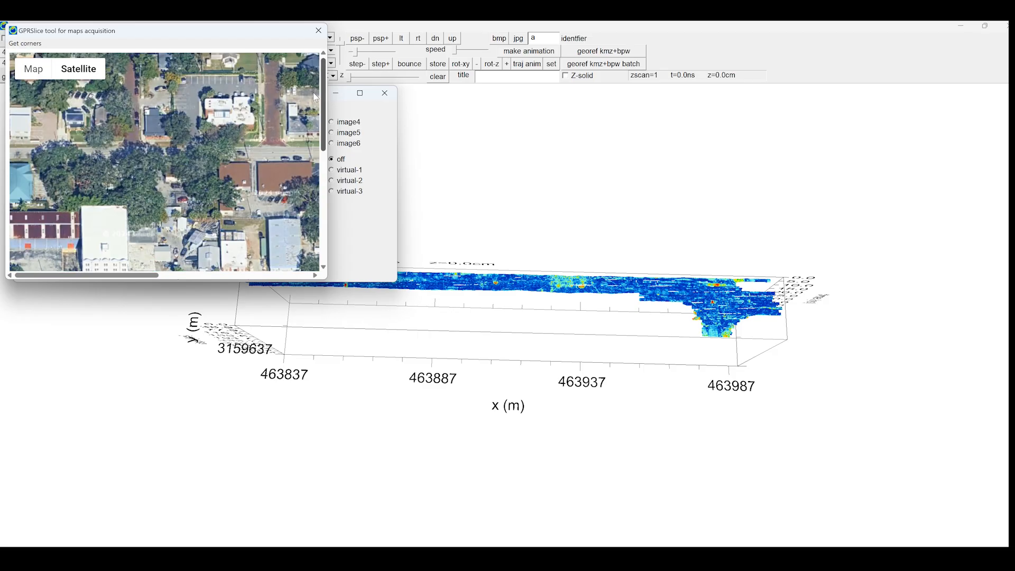
pyautogui.click(26, 44)
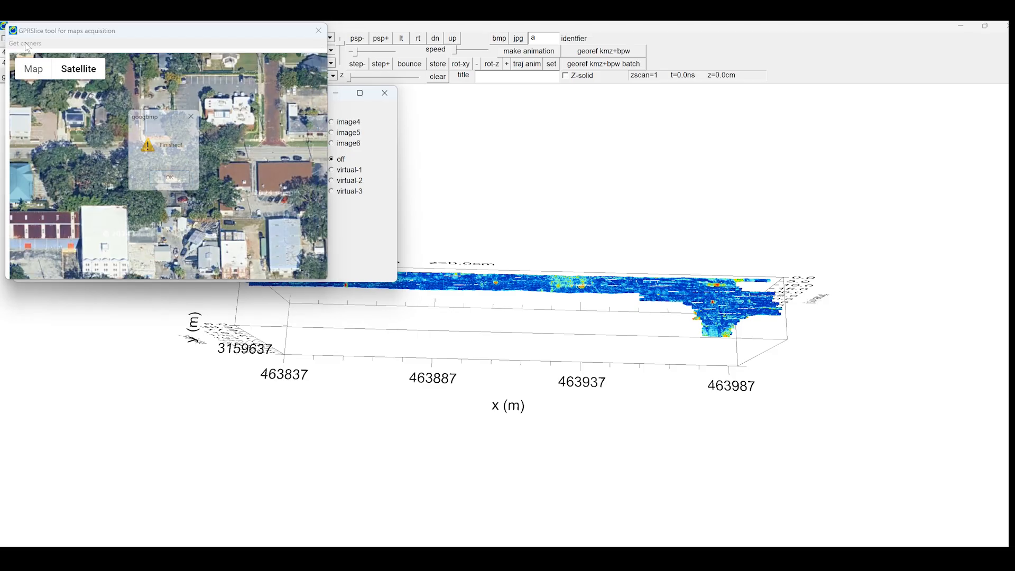
pyautogui.click(173, 180)
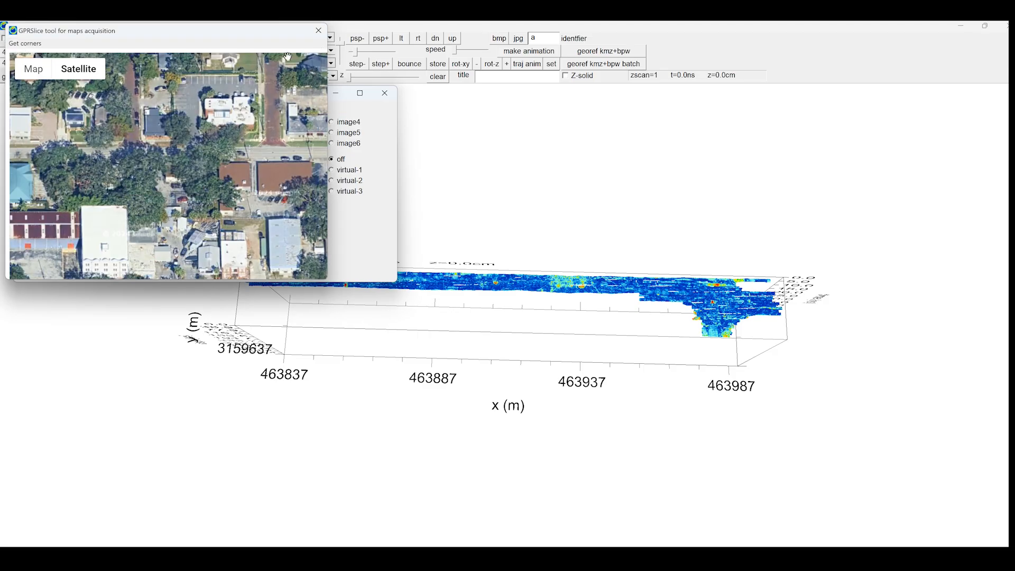
pyautogui.click(319, 30)
pyautogui.click(385, 95)
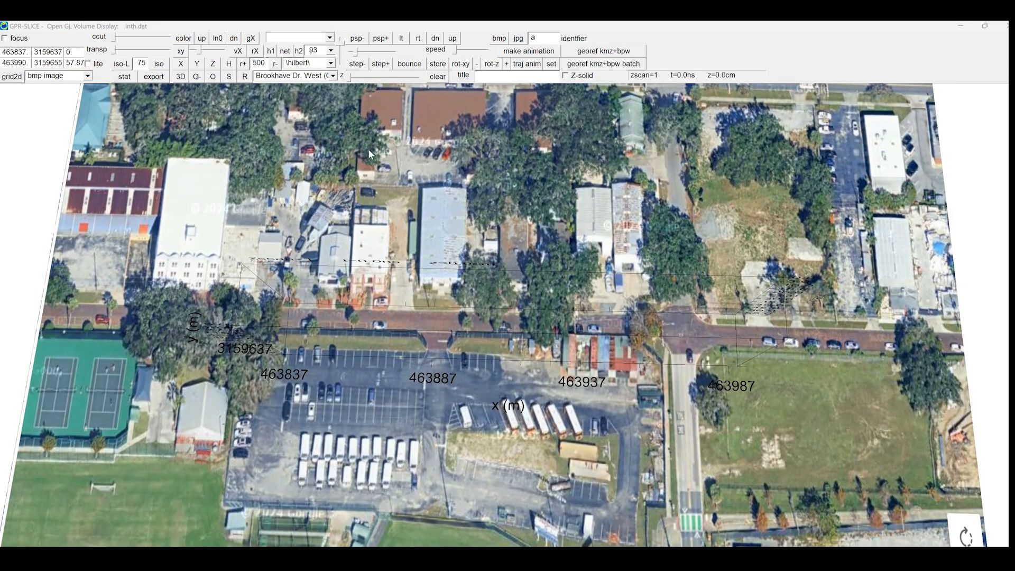
# Show the horizontal Z slice over the satellite map, tilt the view towards plan and animate the slices through depth.
pyautogui.moveTo(369, 153); pyautogui.dragTo(358, 183)
pyautogui.click(213, 65)
pyautogui.moveTo(266, 172); pyautogui.dragTo(270, 165)
pyautogui.click(410, 64)
pyautogui.click(411, 64)
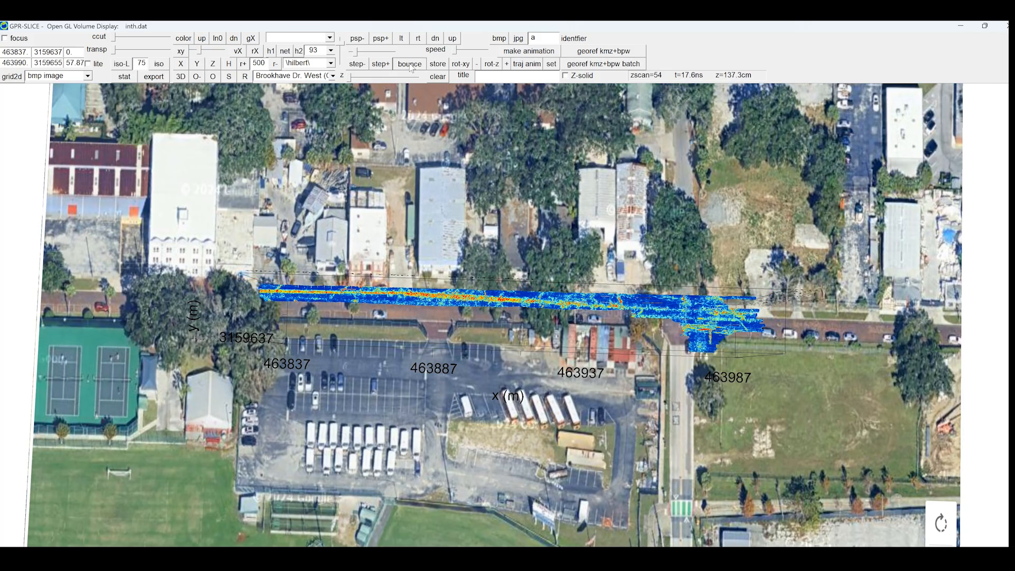
# Change the volume's color table to grayscale in the transform controls and close them.
pyautogui.click(239, 51)
pyautogui.click(388, 239)
pyautogui.click(388, 239)
pyautogui.click(388, 239)
pyautogui.click(389, 239)
pyautogui.click(389, 239)
pyautogui.click(389, 239)
pyautogui.click(389, 239)
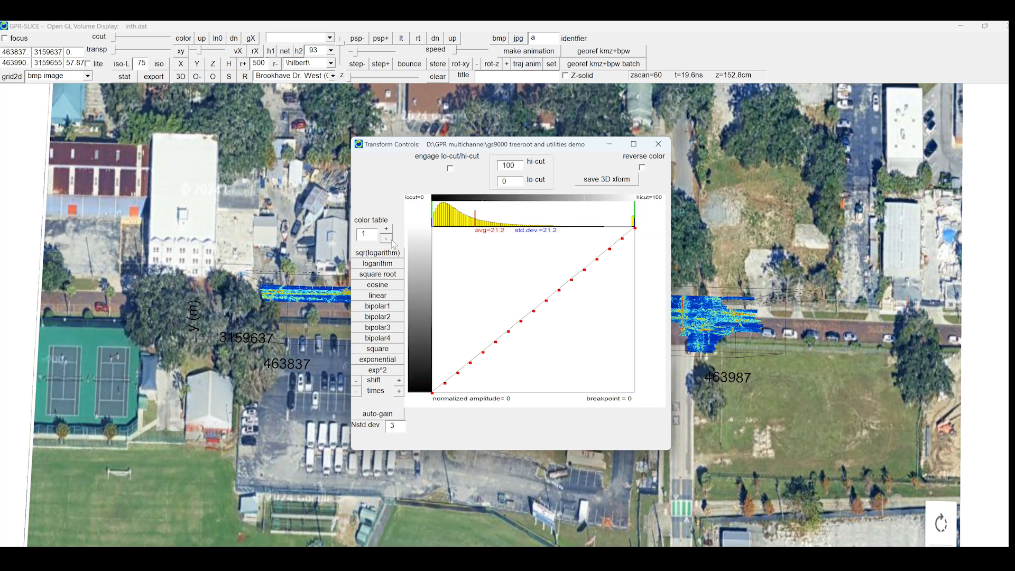
pyautogui.click(658, 145)
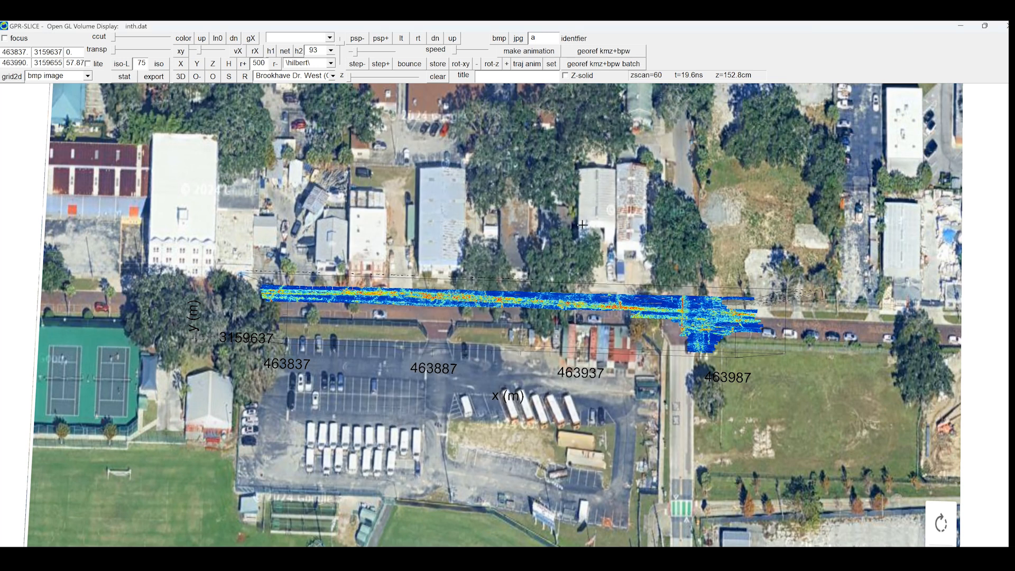
# Switch the volume to a 2D plan view and browse its depth slices, ending on the slice at zscan 13.
pyautogui.scroll(5, 580, 252)
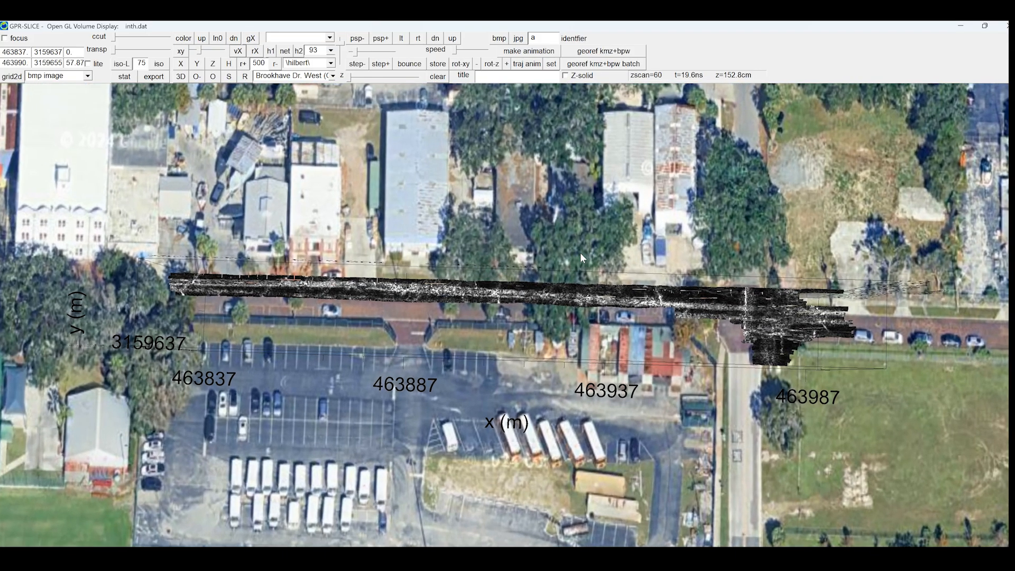
pyautogui.click(180, 77)
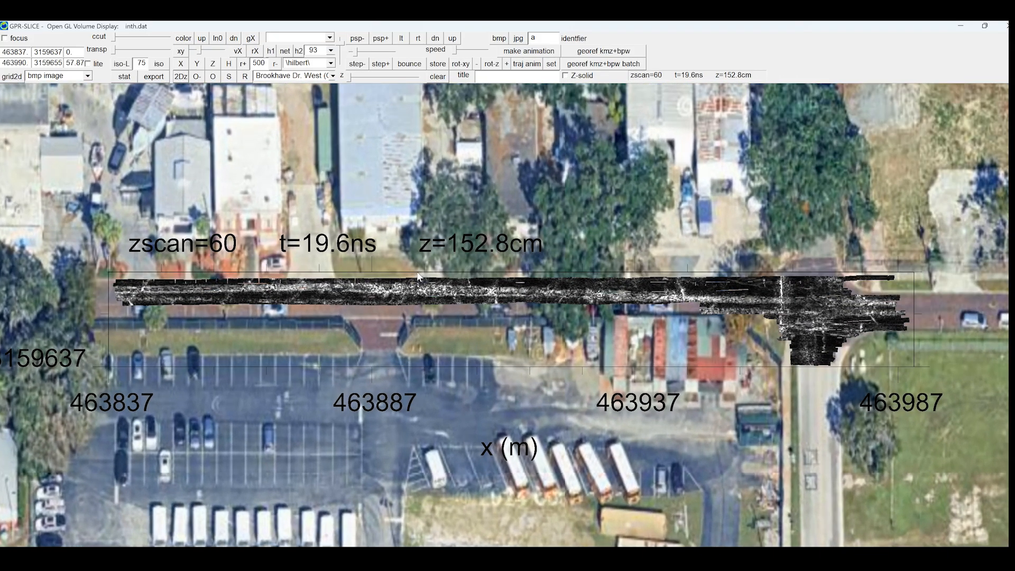
pyautogui.moveTo(348, 79)
pyautogui.mouseDown()
pyautogui.moveTo(328, 78)
pyautogui.moveTo(389, 79)
pyautogui.moveTo(346, 81)
pyautogui.moveTo(357, 82)
pyautogui.mouseUp()
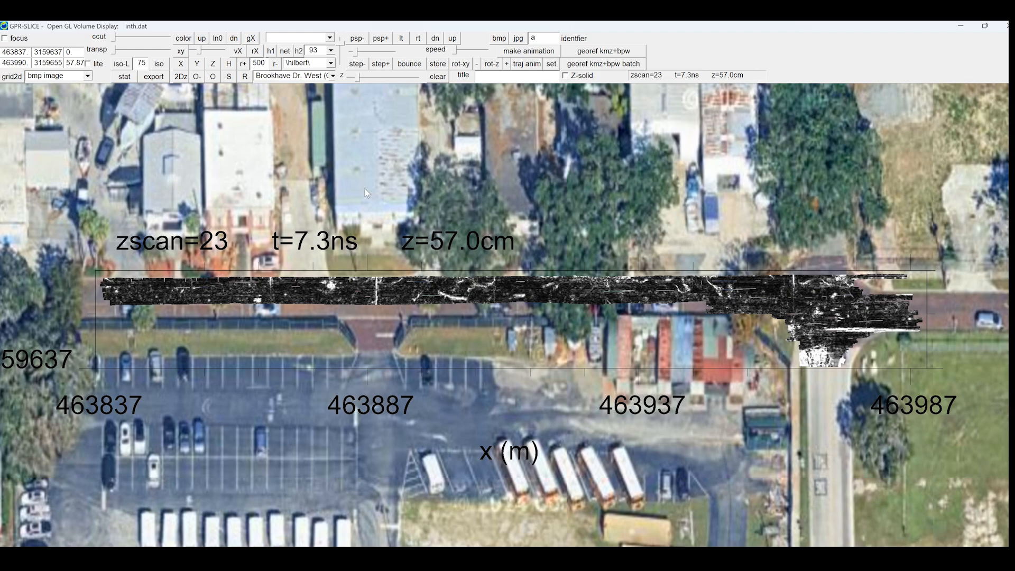
pyautogui.click(359, 64)
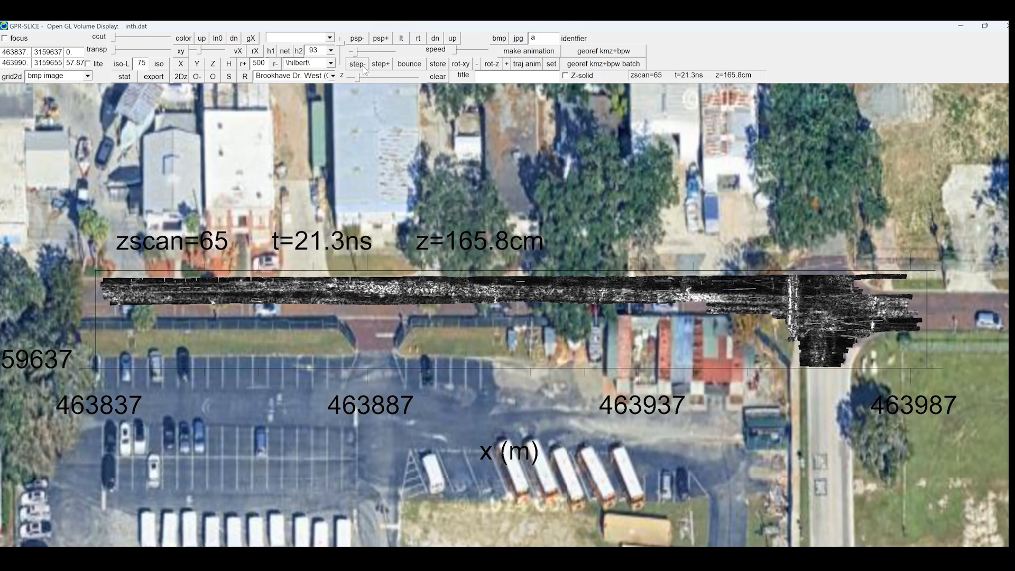
pyautogui.moveTo(357, 77)
pyautogui.mouseDown()
pyautogui.moveTo(379, 79)
pyautogui.moveTo(352, 85)
pyautogui.mouseUp()
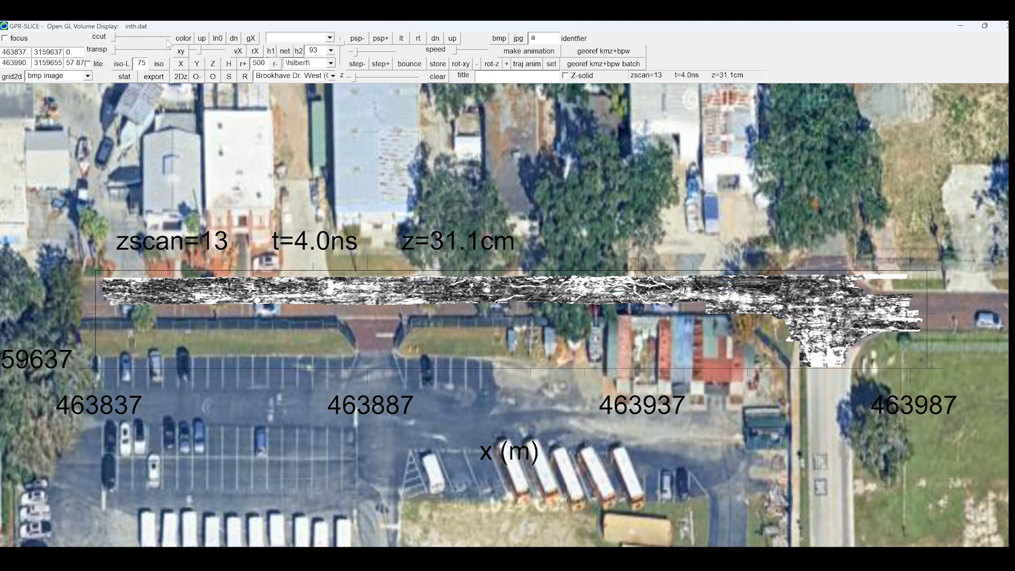
# Change the volume's color table to inverted grayscale so that strong reflections are drawn black.
pyautogui.click(238, 53)
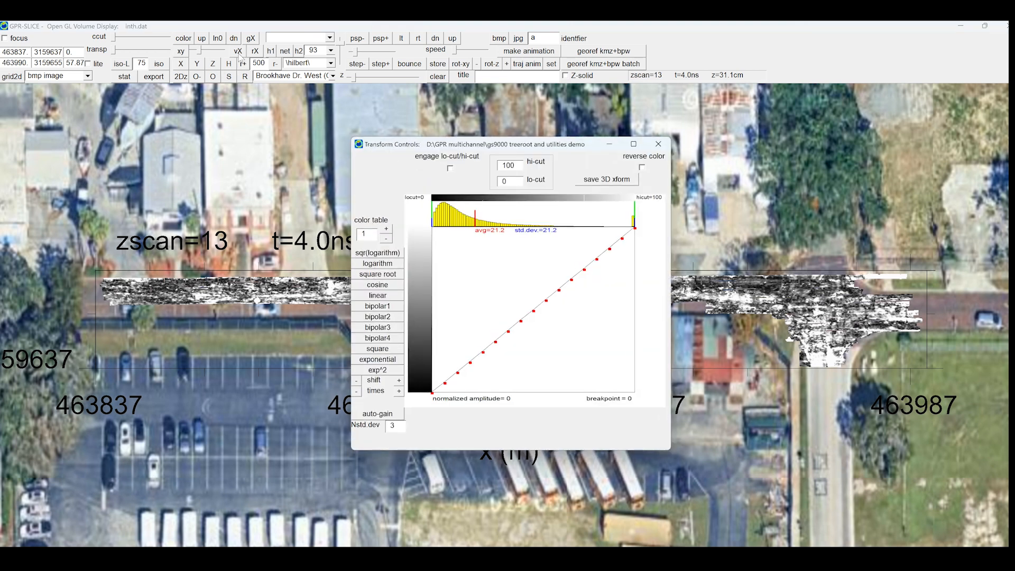
pyautogui.click(386, 229)
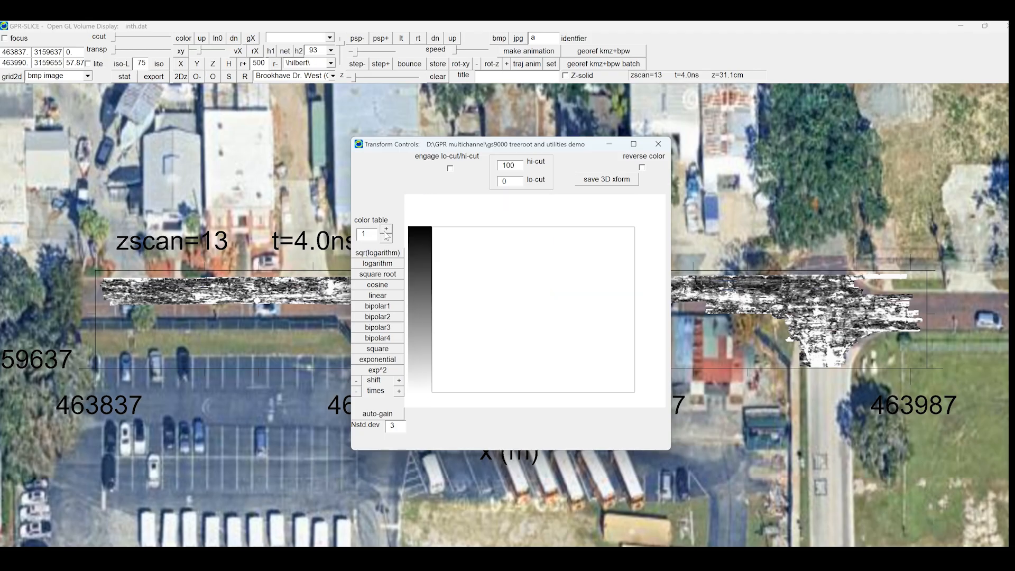
pyautogui.click(658, 144)
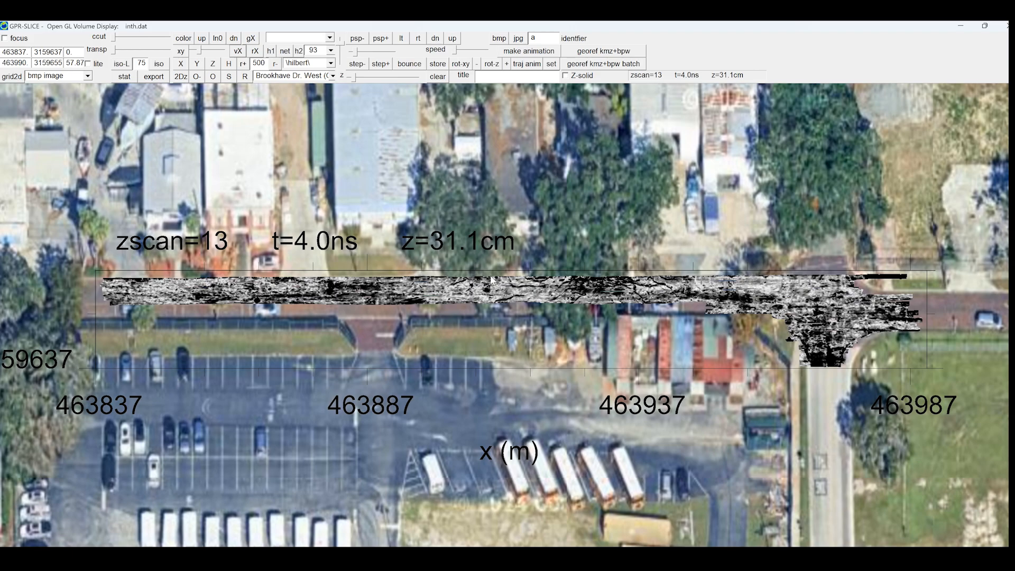
# Examine the inverted depth slices for roots and utilities, moving from zscan 22 down to zscan 53.
pyautogui.moveTo(353, 78)
pyautogui.mouseDown()
pyautogui.moveTo(344, 83)
pyautogui.moveTo(356, 78)
pyautogui.mouseUp()
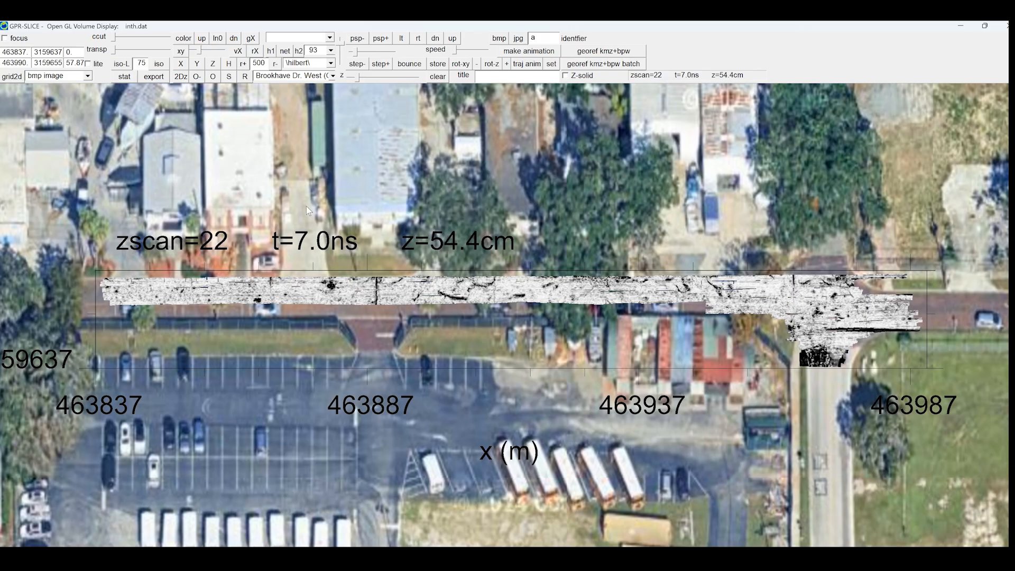
pyautogui.click(356, 67)
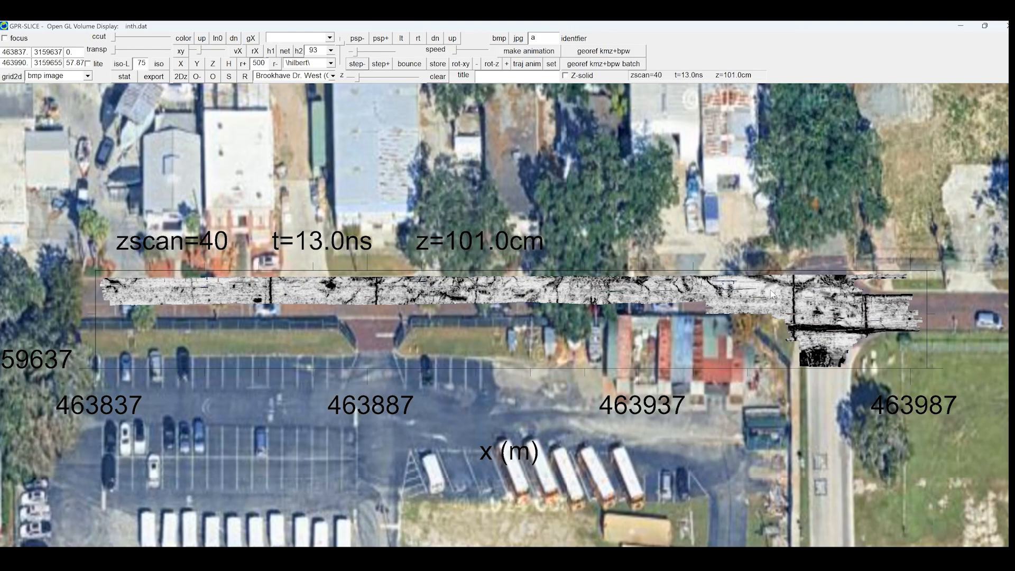
pyautogui.click(366, 67)
pyautogui.click(366, 68)
pyautogui.click(365, 68)
pyautogui.click(366, 68)
pyautogui.click(366, 67)
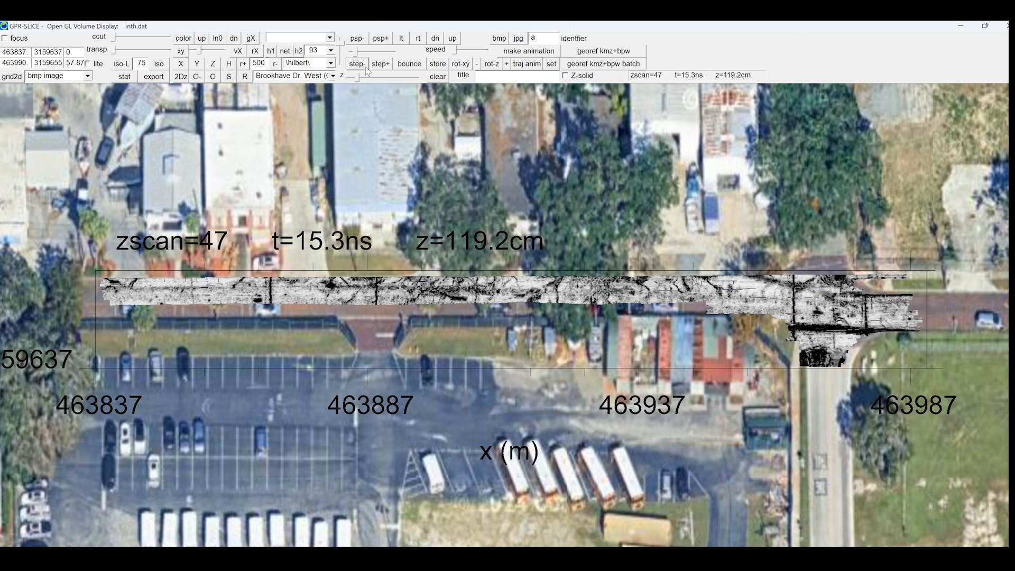
pyautogui.click(366, 67)
pyautogui.click(366, 68)
pyautogui.click(366, 68)
pyautogui.click(366, 68)
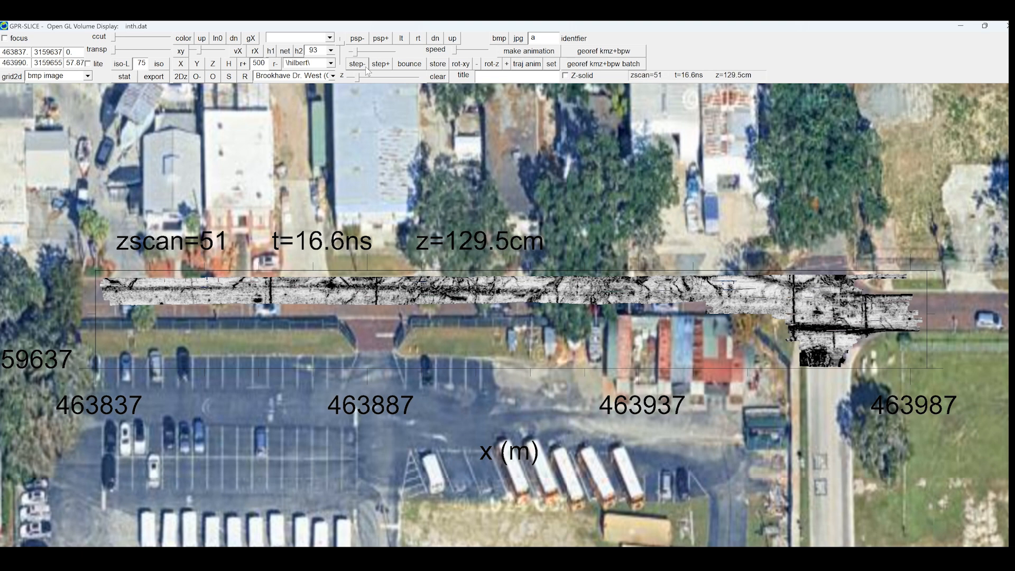
pyautogui.click(366, 67)
pyautogui.click(366, 68)
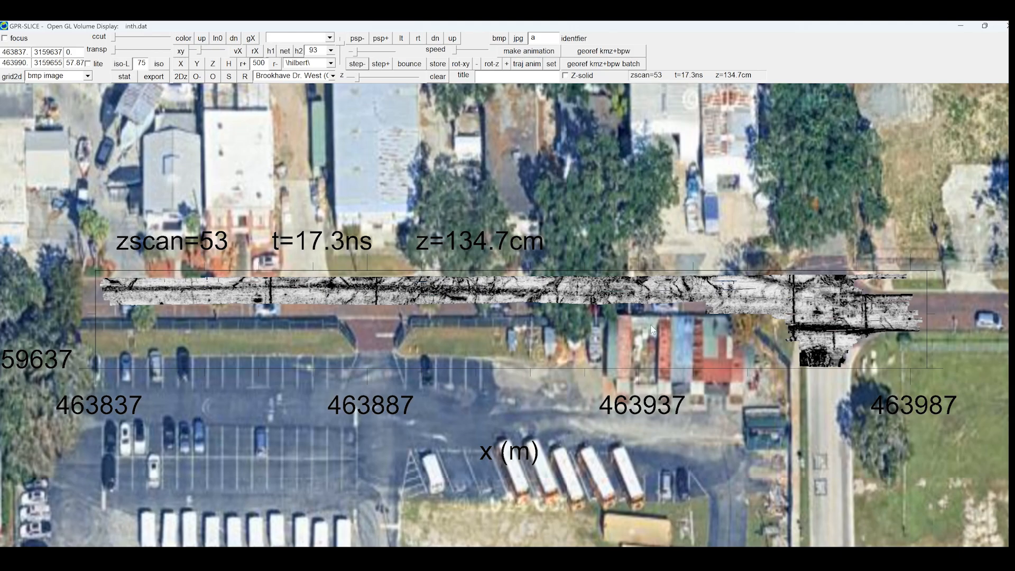
# Continue examining the deeper slices down to zscan 72, and close the volume display.
pyautogui.click(356, 65)
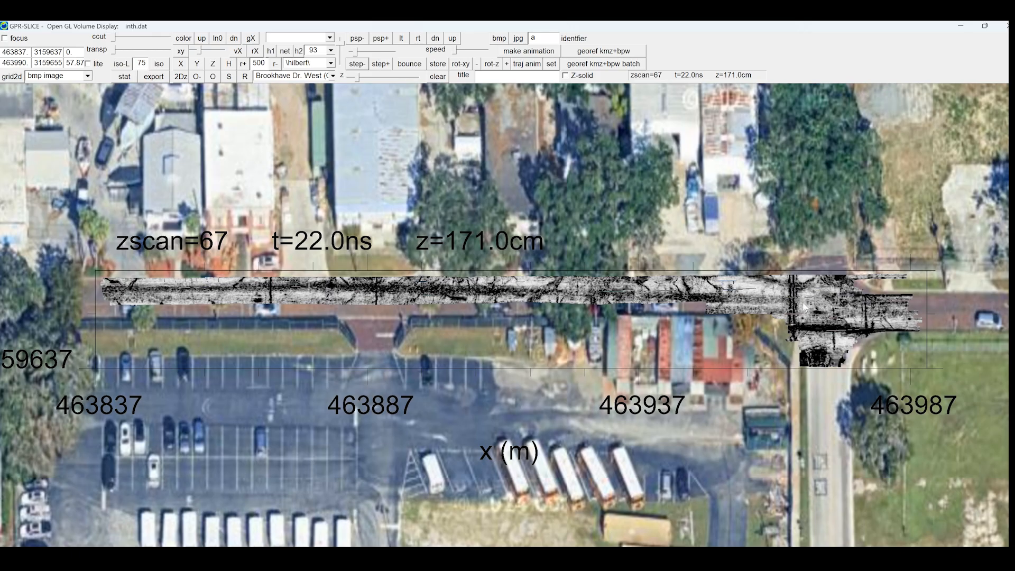
pyautogui.click(353, 65)
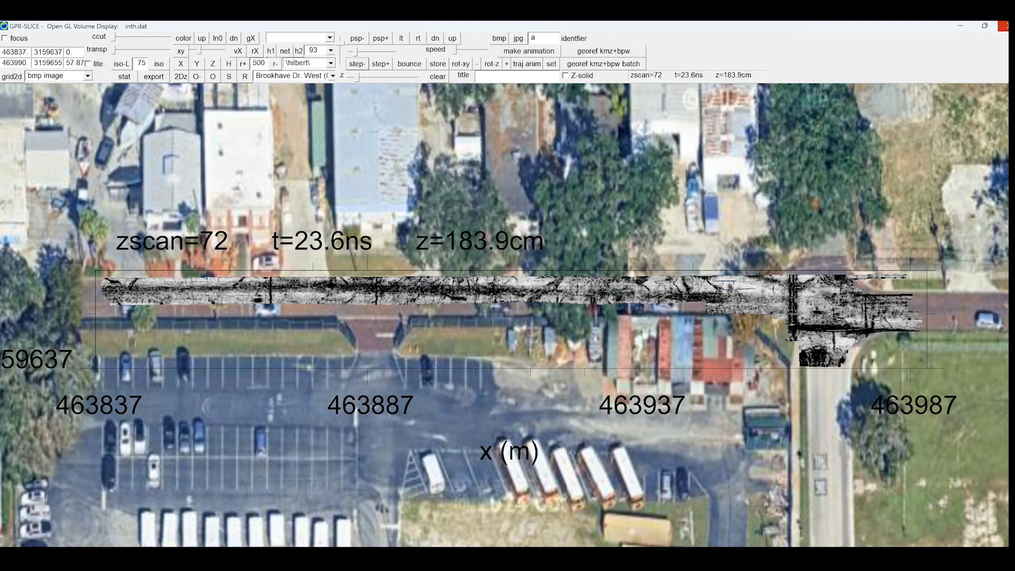
pyautogui.click(1004, 27)
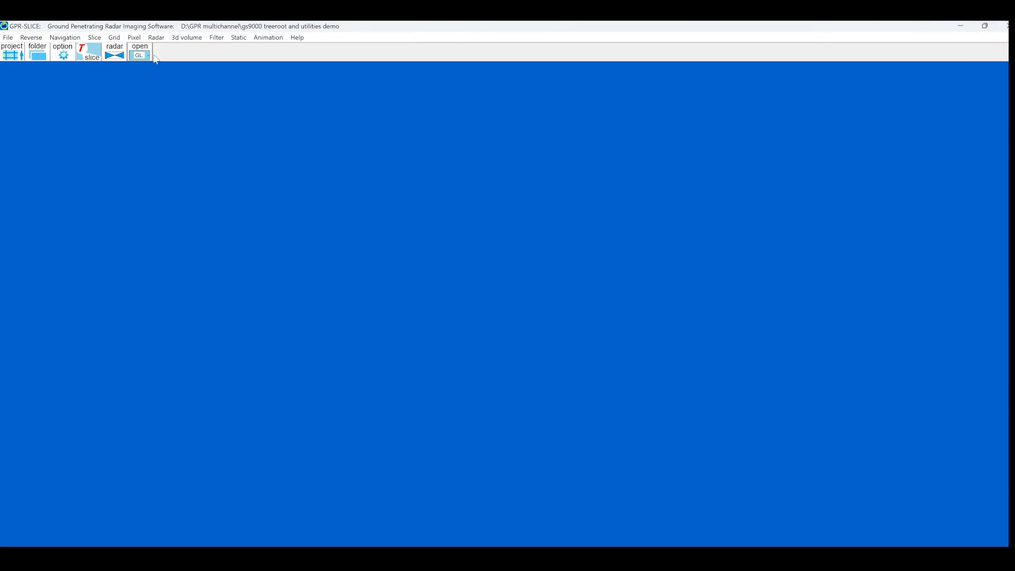
# Create a 3D radargram volume named m.dat from the \migrate\ directory and interpolate all of its cells.
pyautogui.click(156, 37)
pyautogui.click(211, 214)
pyautogui.click(251, 148)
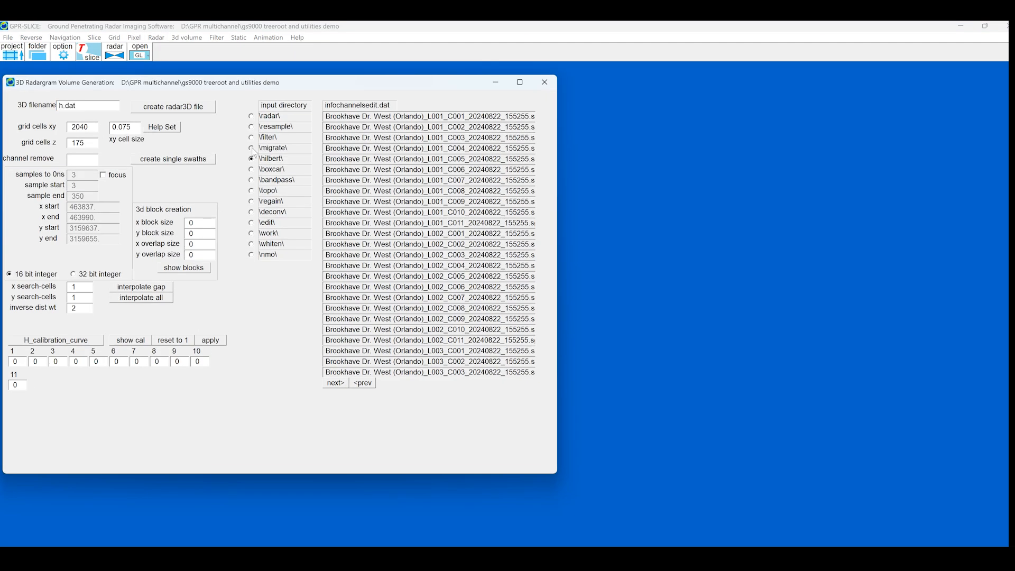
pyautogui.moveTo(64, 106); pyautogui.dragTo(2, 122)
pyautogui.write('m')
pyautogui.click(181, 109)
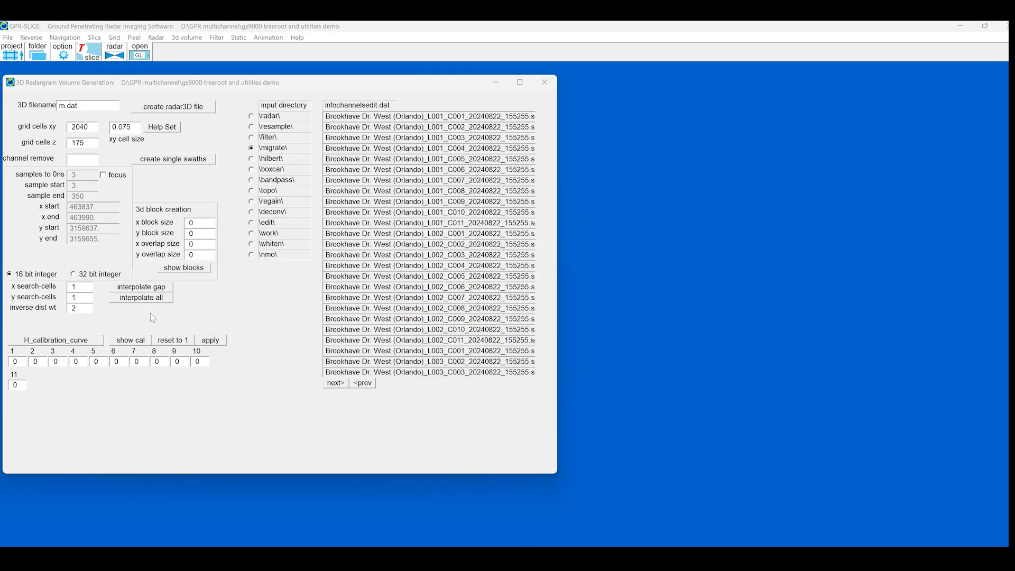
pyautogui.click(137, 299)
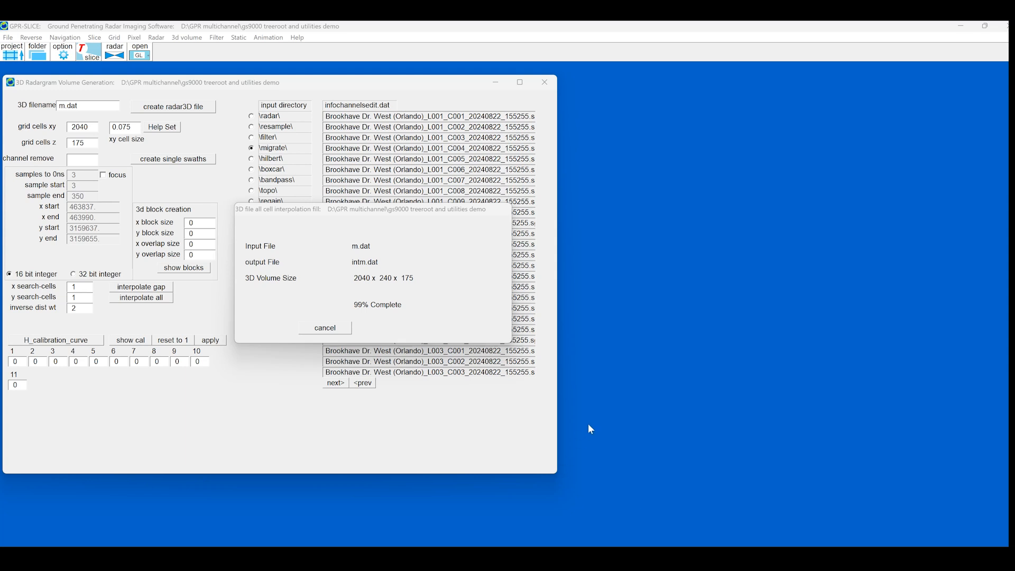
pyautogui.click(544, 82)
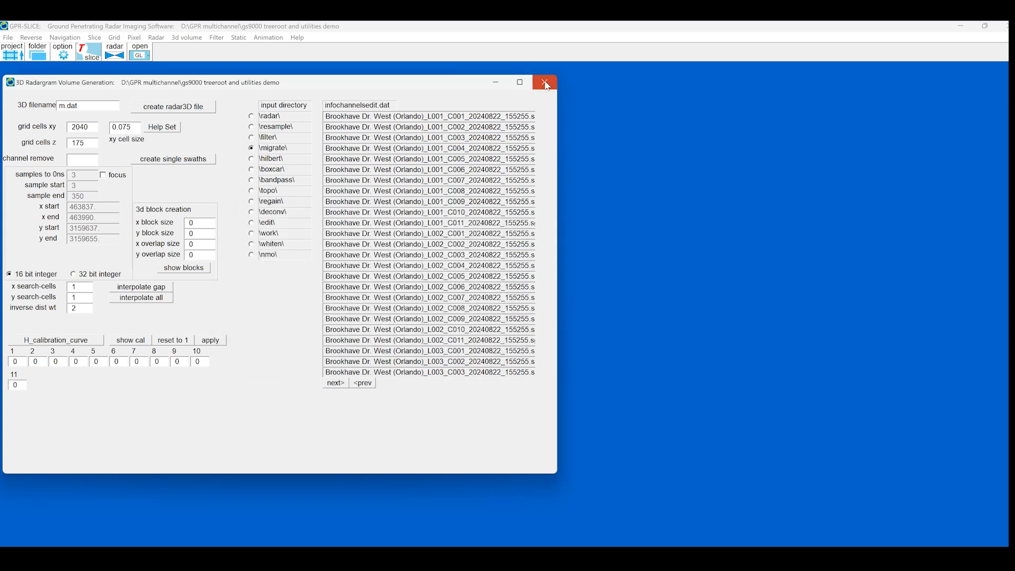
# Open the interpolated volume intm.dat in the OpenGL volume display and animate its depth slices over the satellite map.
pyautogui.click(139, 54)
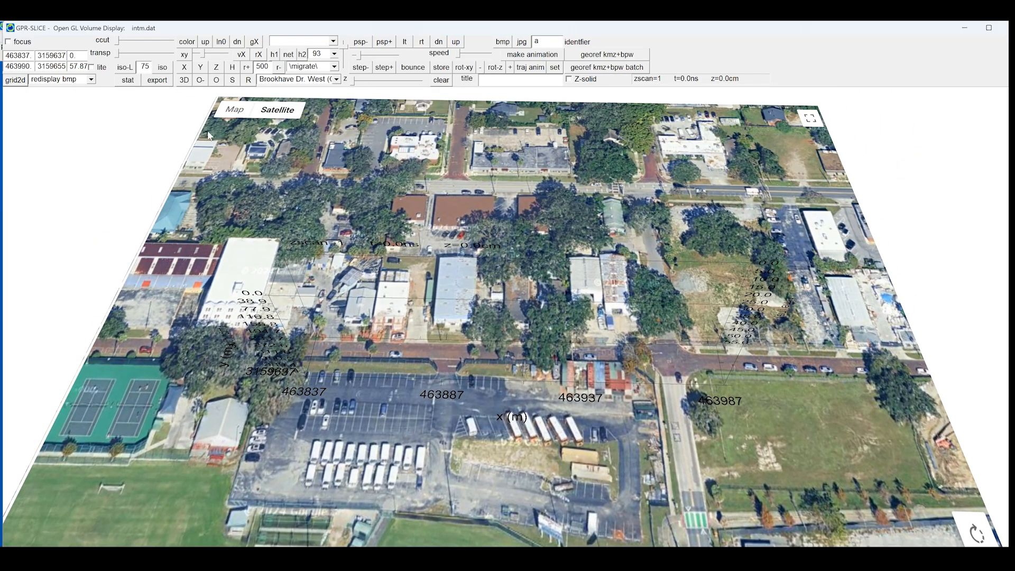
pyautogui.click(215, 67)
pyautogui.click(415, 71)
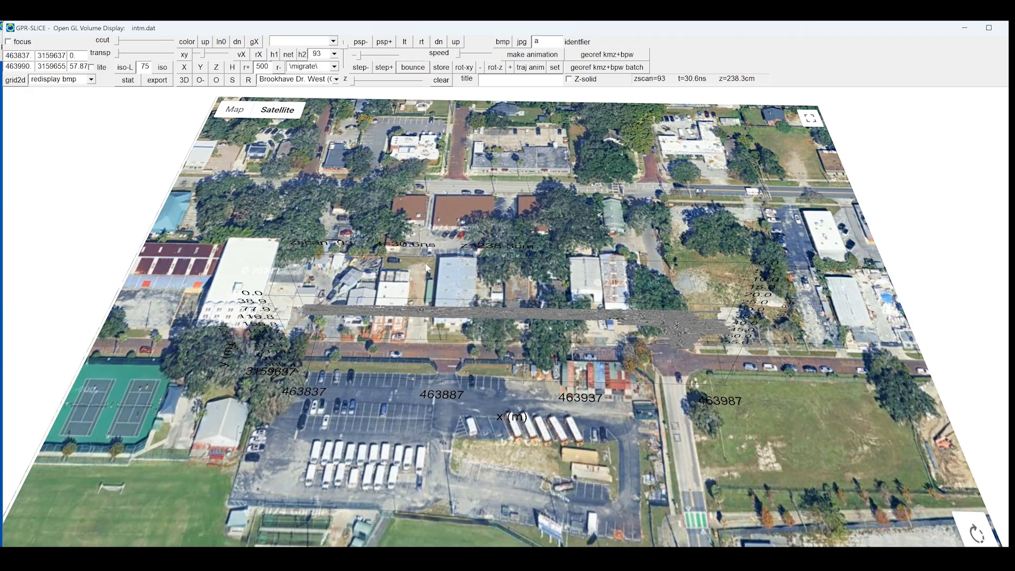
pyautogui.scroll(3, 418, 240)
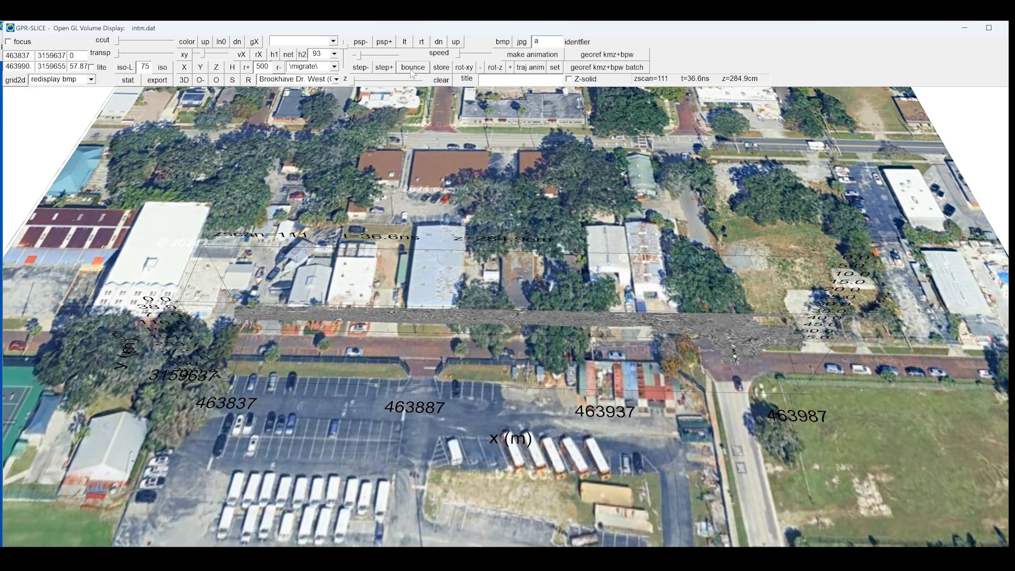
# Display a single vertical radargram in the volume, step through the first L001 channels, and advance to line L005.
pyautogui.click(249, 79)
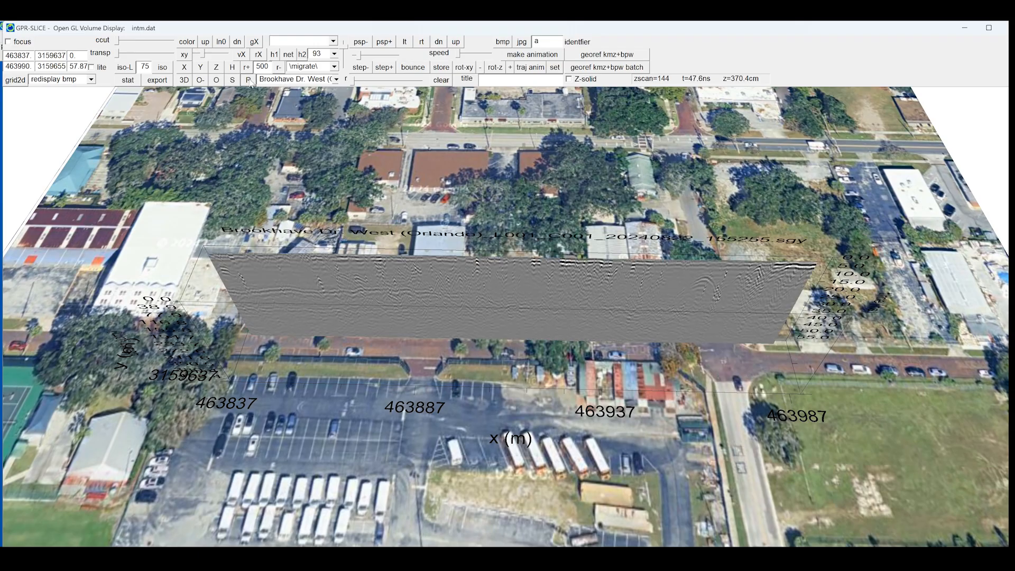
pyautogui.moveTo(280, 211); pyautogui.dragTo(303, 180)
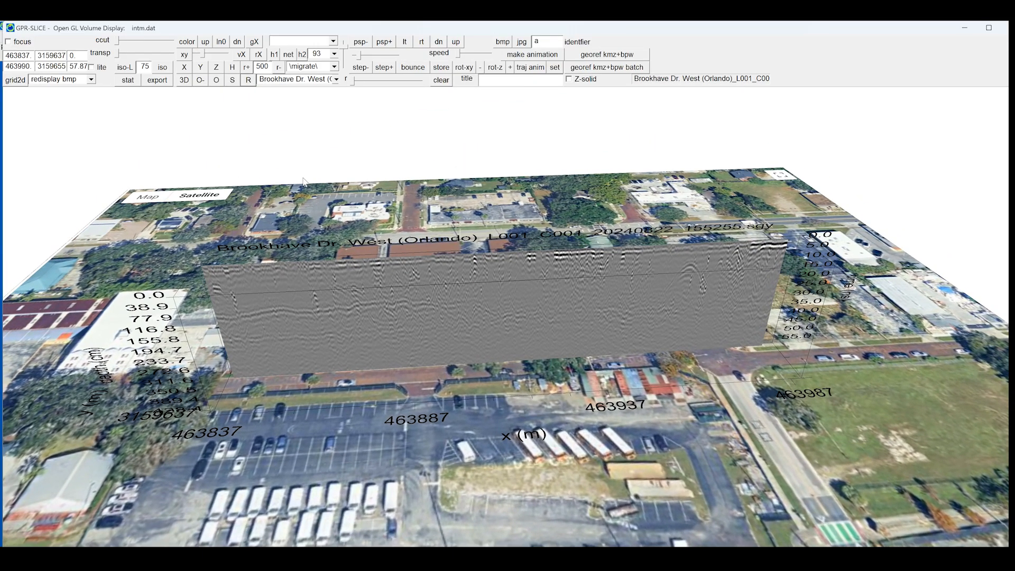
pyautogui.click(360, 67)
pyautogui.click(388, 72)
pyautogui.click(388, 71)
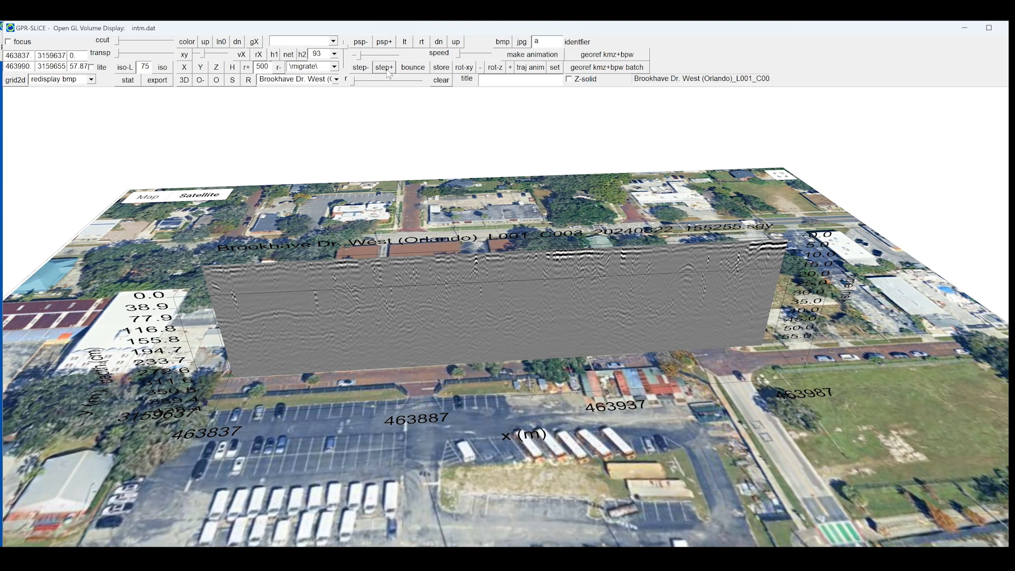
pyautogui.click(387, 72)
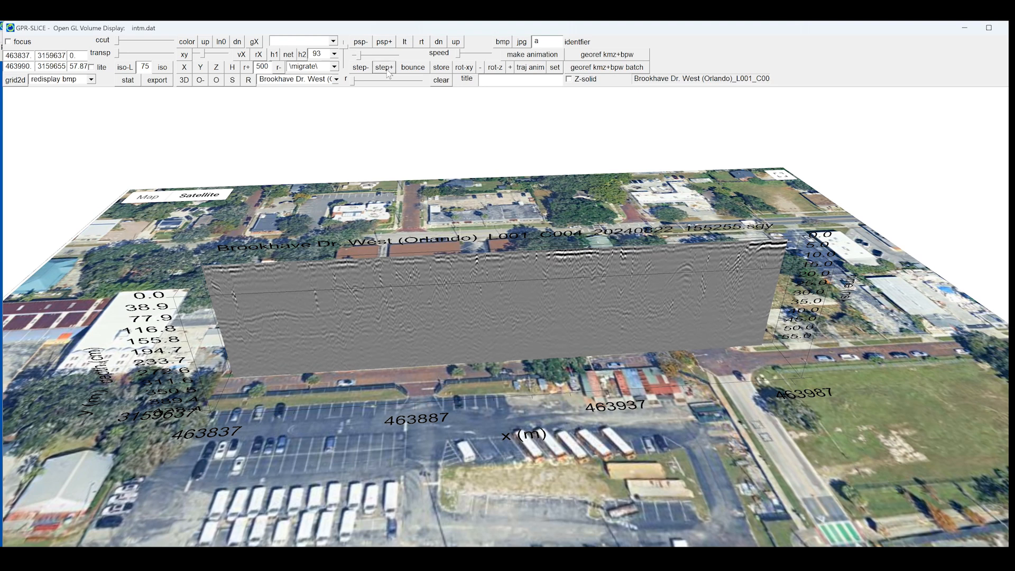
pyautogui.moveTo(354, 85); pyautogui.dragTo(369, 86)
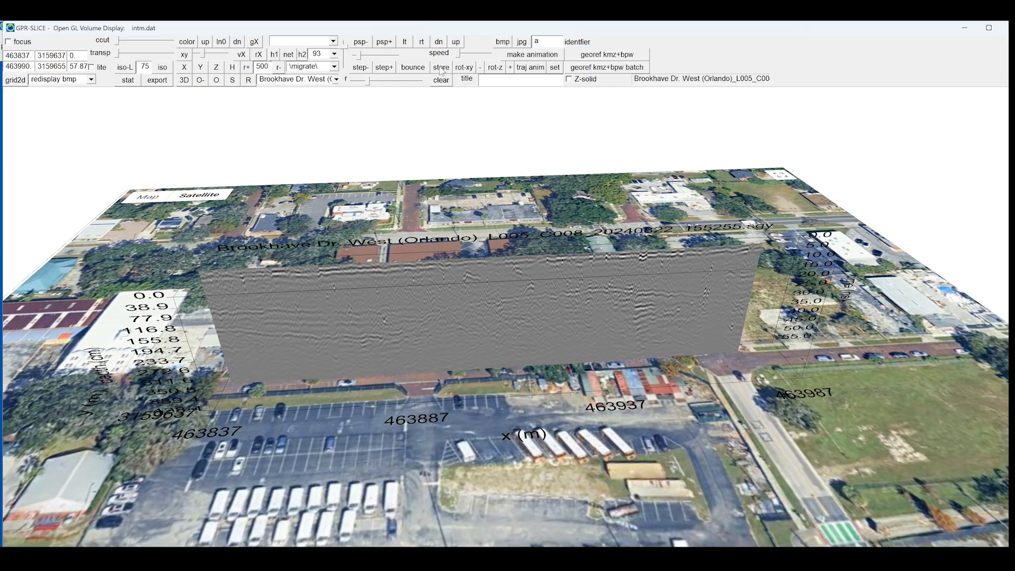
# Add a depth slice to the L005 radargram and animate it through the volume, pausing at zscan 71.
pyautogui.click(217, 71)
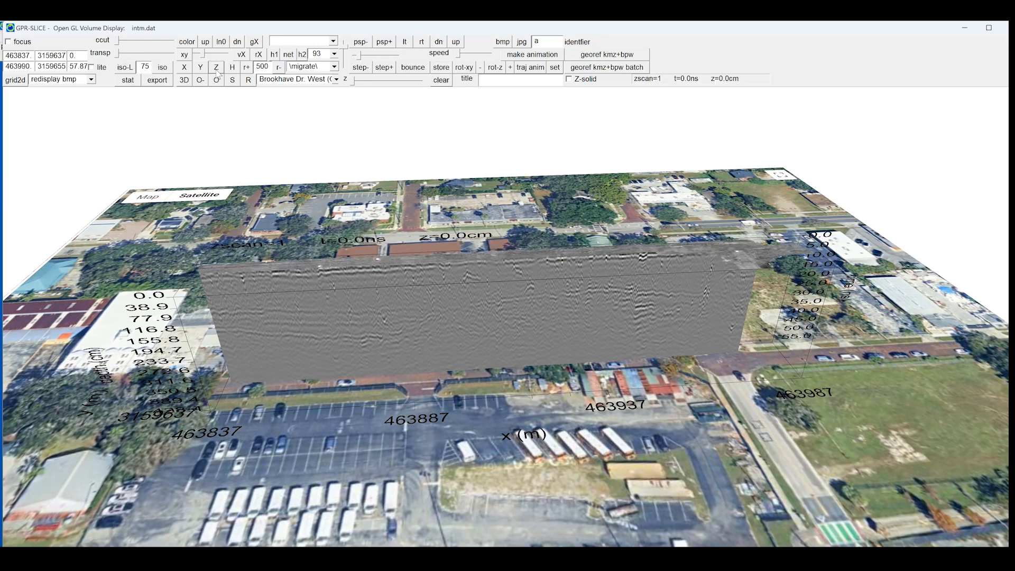
pyautogui.click(422, 66)
pyautogui.moveTo(401, 153); pyautogui.dragTo(406, 183)
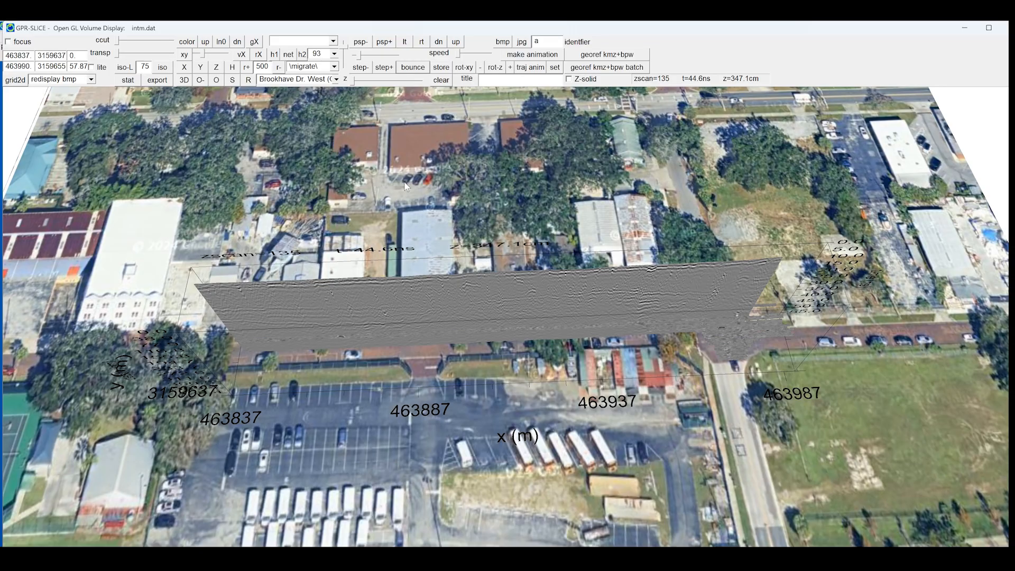
pyautogui.moveTo(418, 233); pyautogui.dragTo(416, 148)
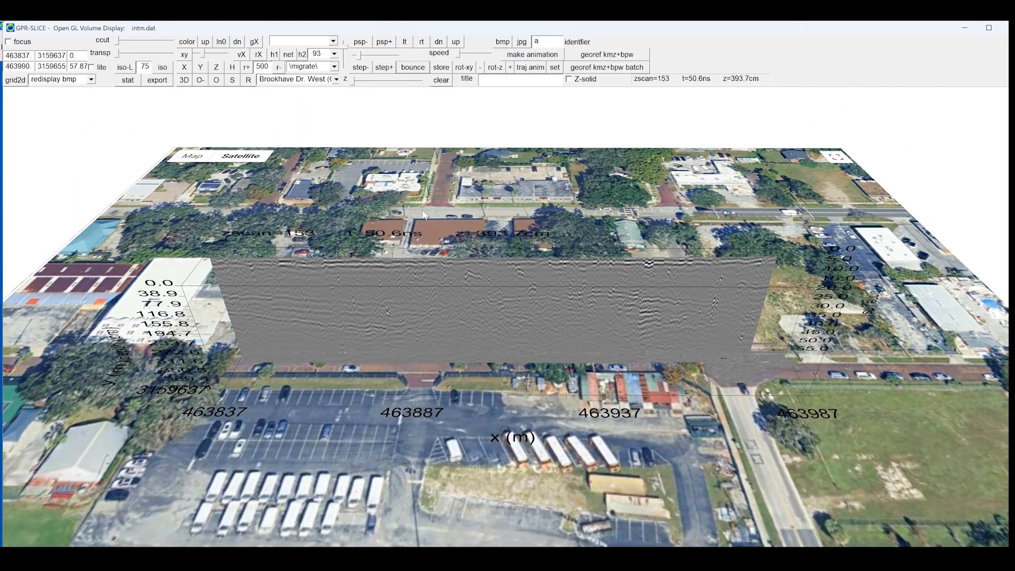
pyautogui.click(414, 70)
pyautogui.scroll(5, 396, 221)
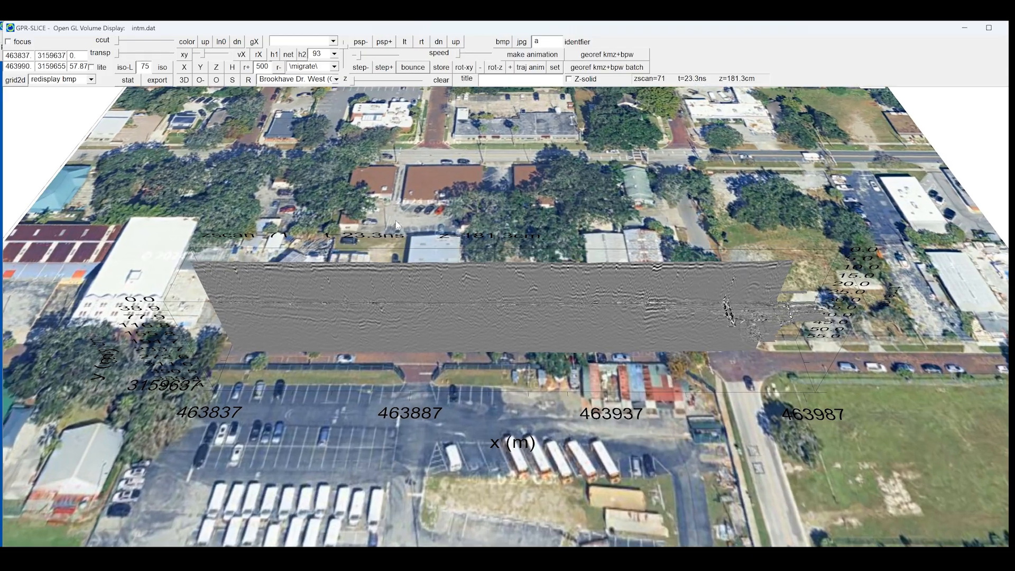
pyautogui.moveTo(395, 220); pyautogui.dragTo(581, 260)
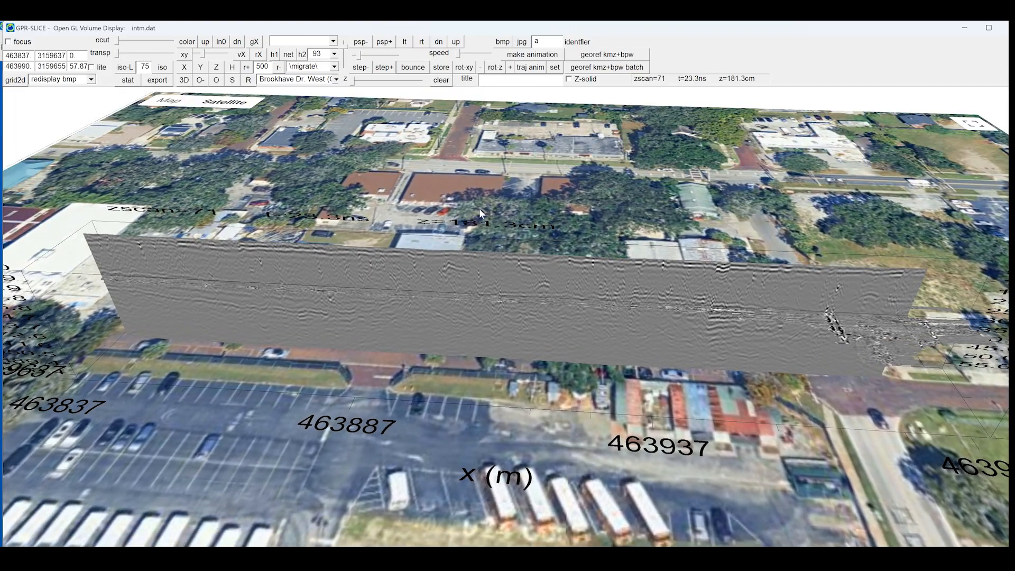
# Resume the depth slice animation and examine the slices from directly above, pausing at zscan 32.
pyautogui.click(417, 69)
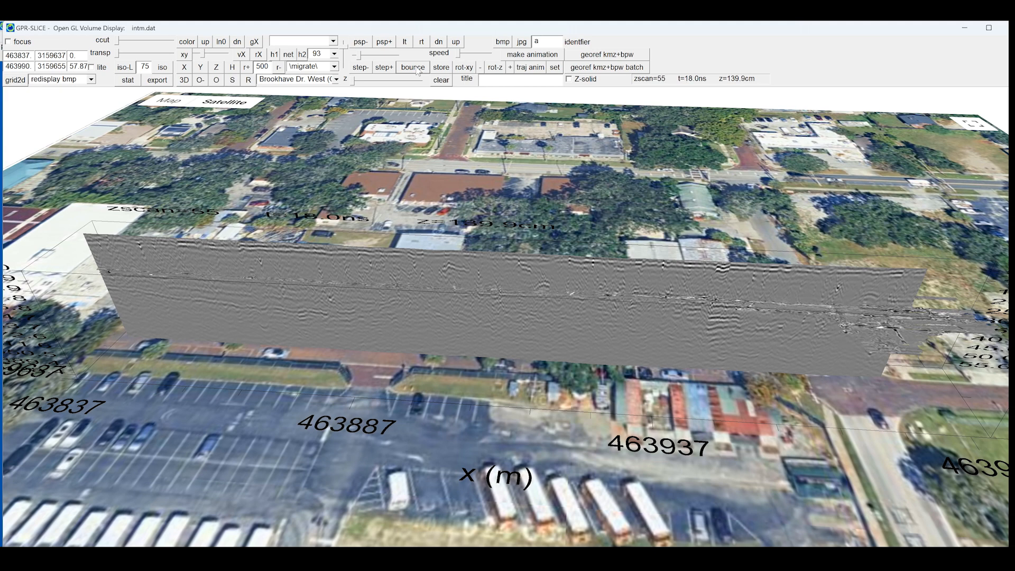
pyautogui.moveTo(401, 140); pyautogui.dragTo(391, 209)
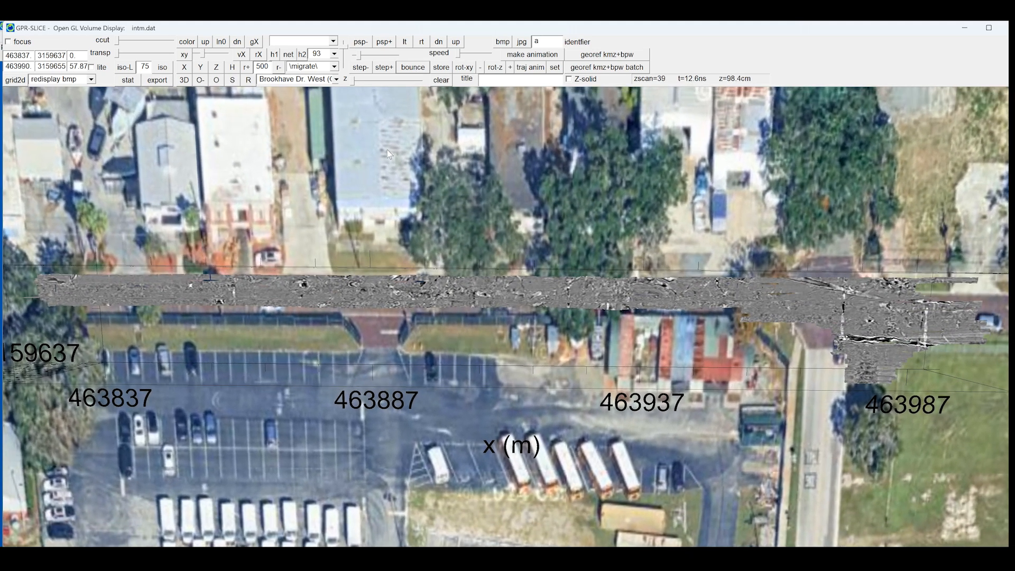
pyautogui.click(411, 68)
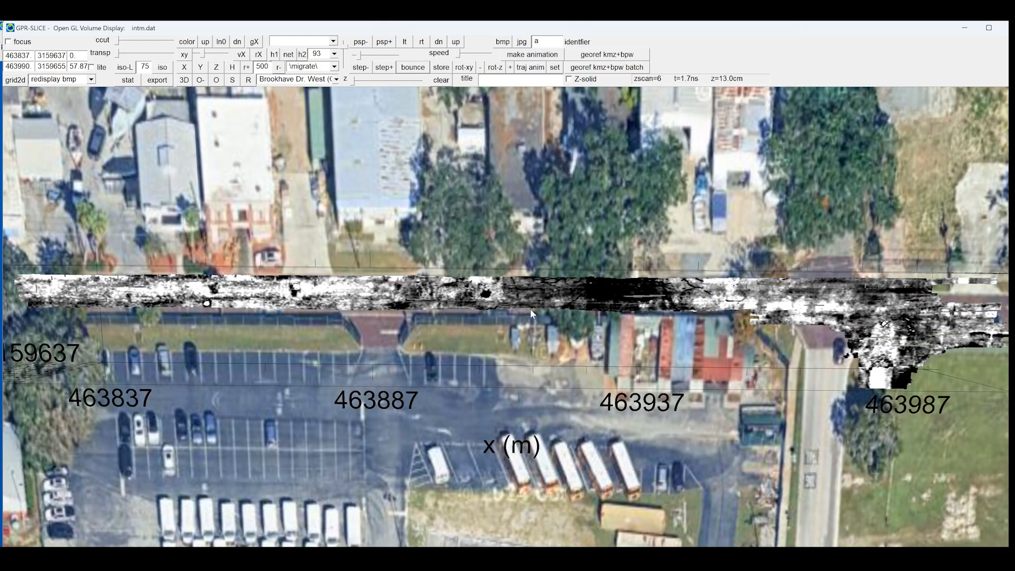
pyautogui.click(418, 72)
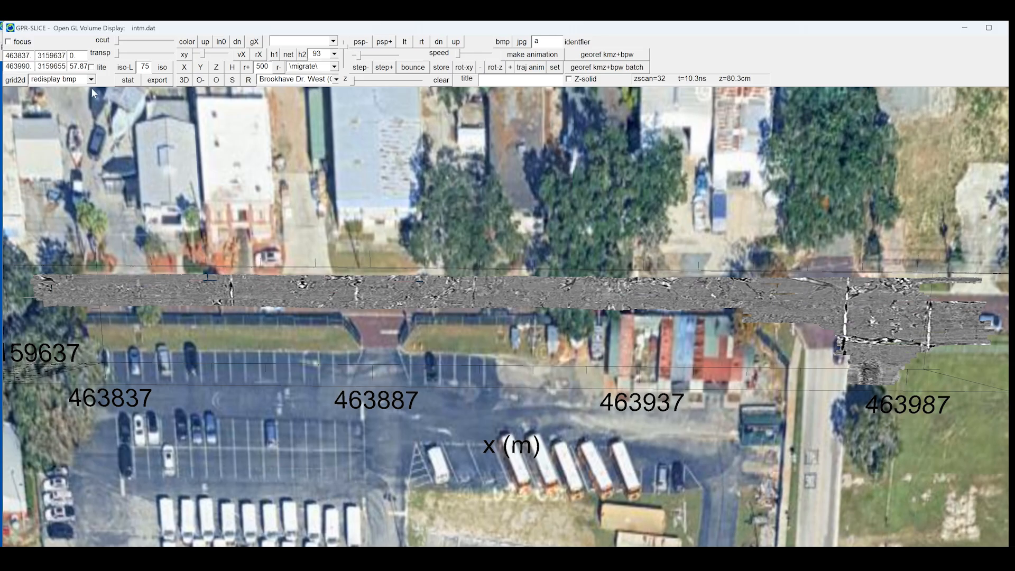
# Open the bmp image overlay settings for sitemap.bmp and switch the virtual display from off to virtual-1.
pyautogui.moveTo(372, 426); pyautogui.dragTo(370, 398)
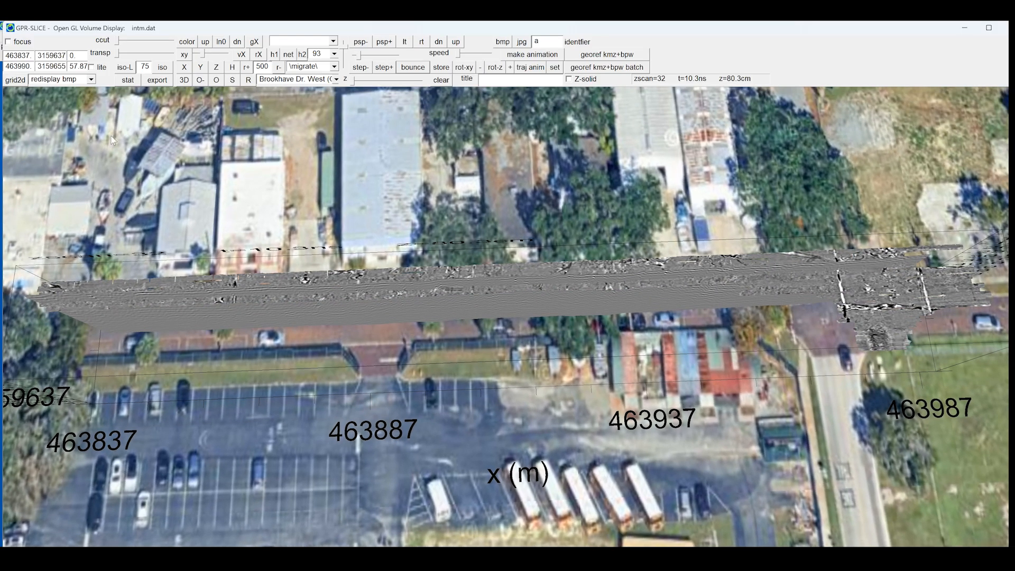
pyautogui.click(91, 80)
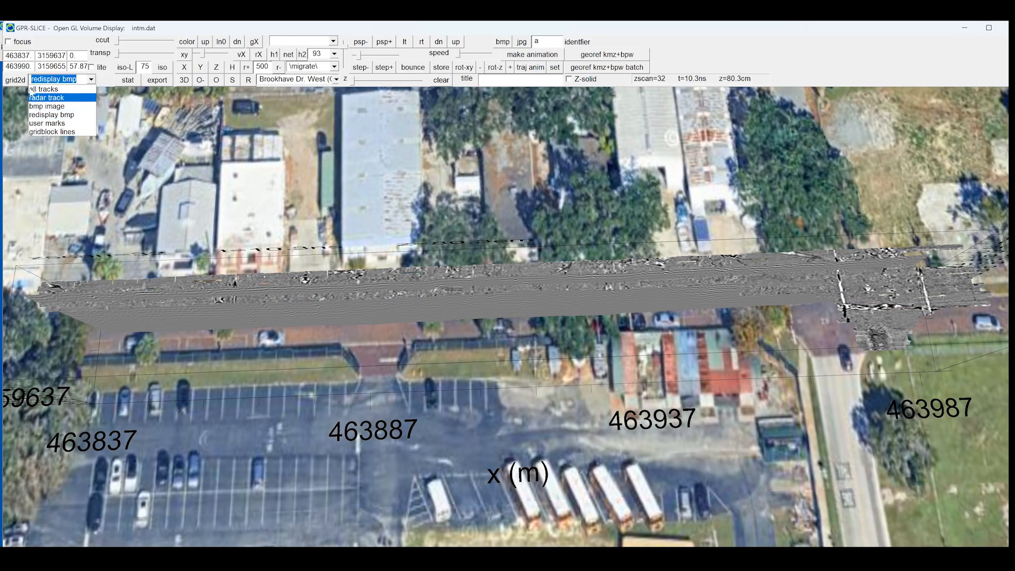
pyautogui.click(42, 97)
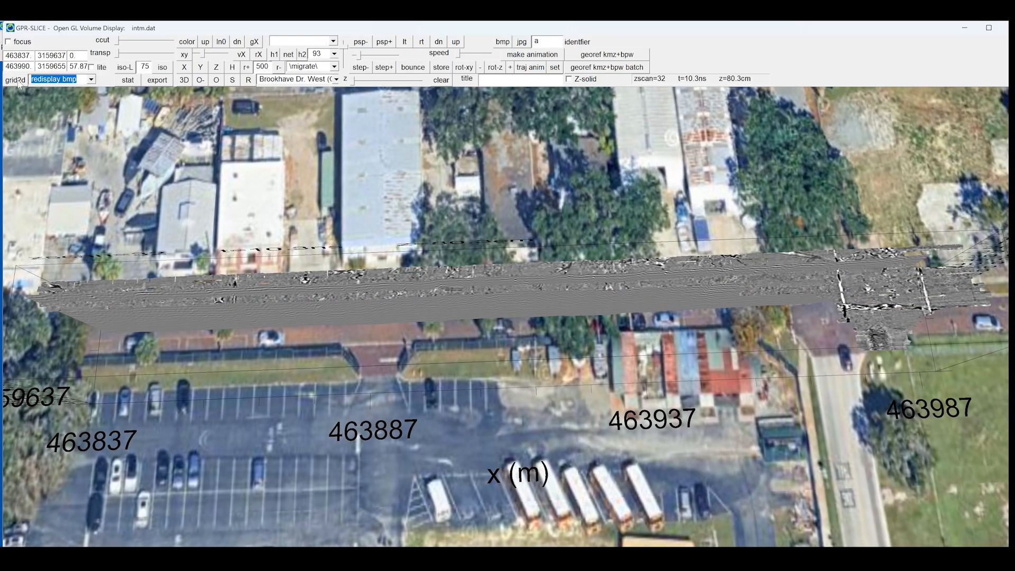
pyautogui.click(91, 79)
pyautogui.click(55, 107)
pyautogui.click(17, 81)
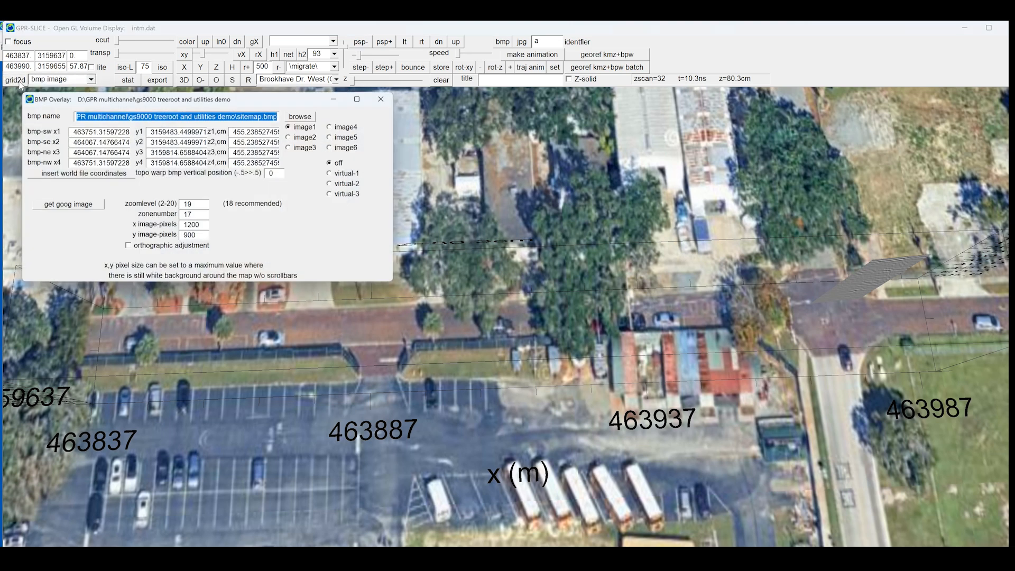
pyautogui.click(334, 173)
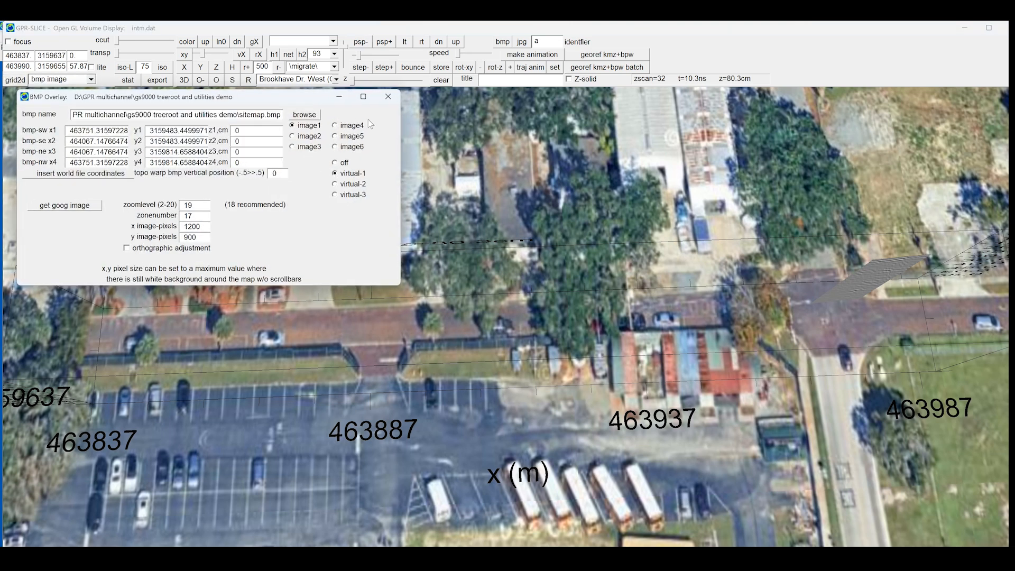
pyautogui.click(388, 97)
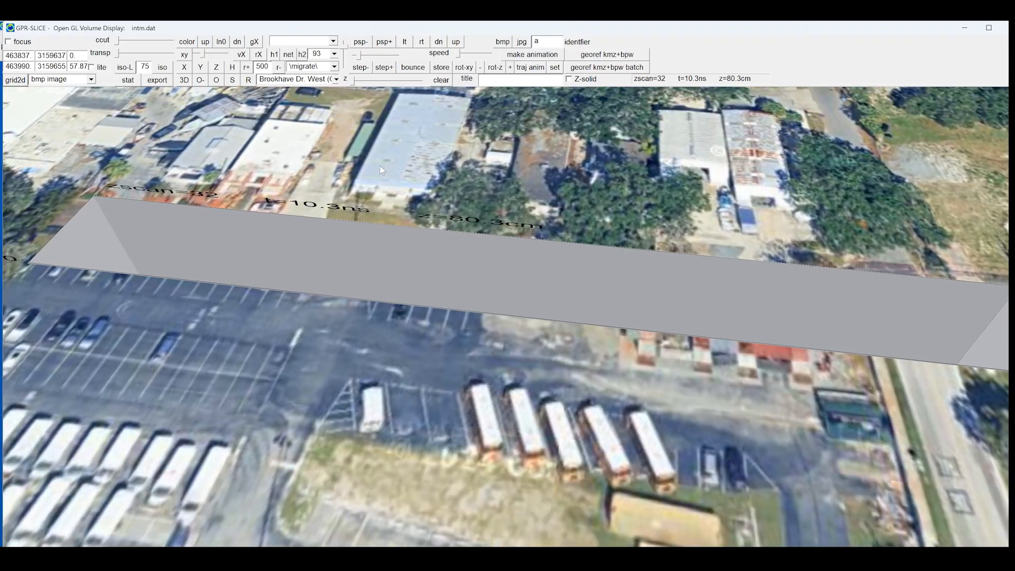
# Show the depth slices inside the virtual excavation and start animating them from zscan 1.
pyautogui.click(218, 67)
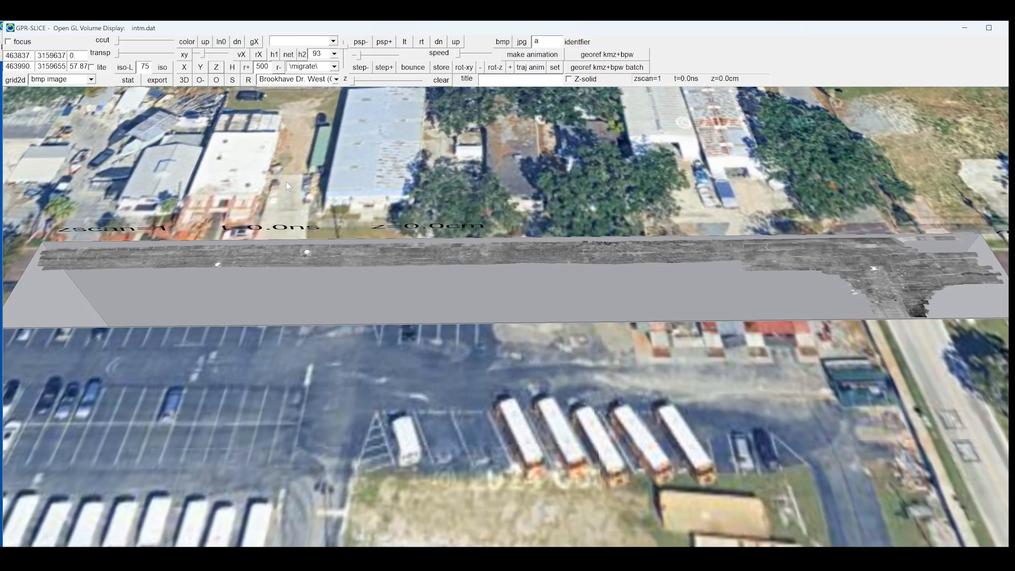
pyautogui.click(415, 69)
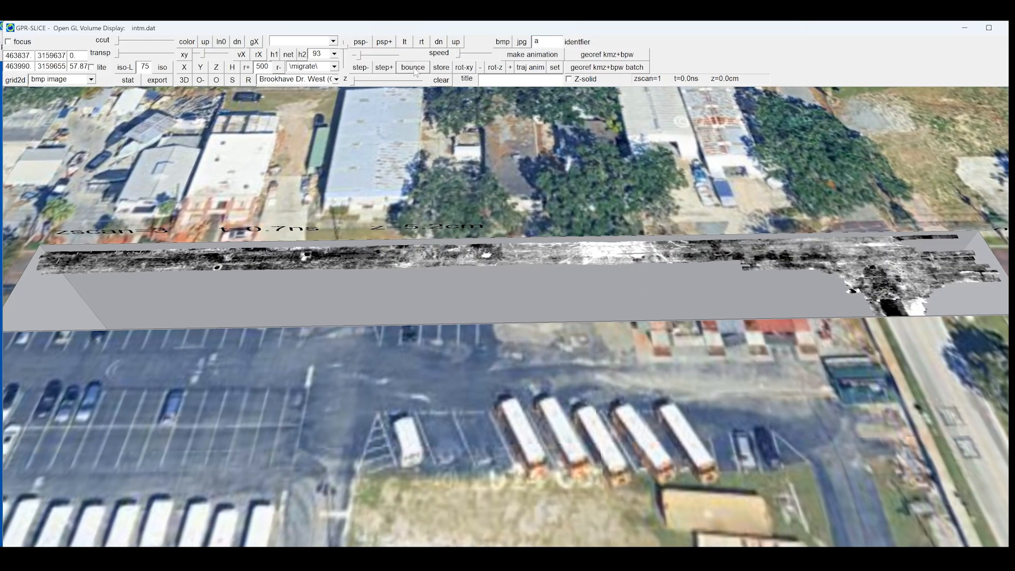